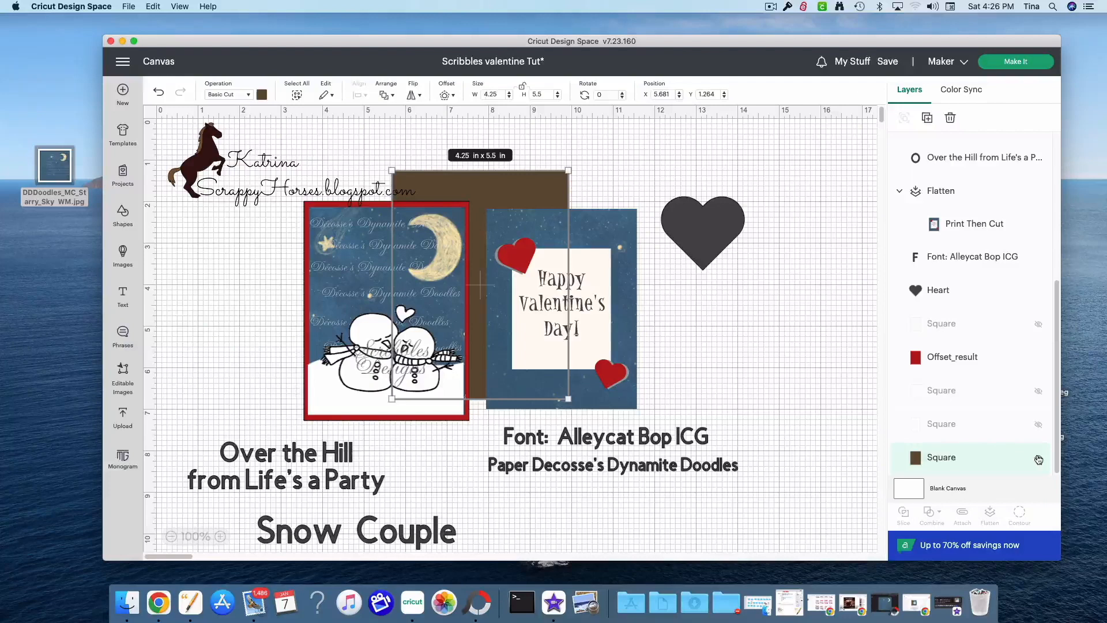
Hide the brown square layer and move the red offset mat off the starry card front, over to the grey heart
click(1038, 459)
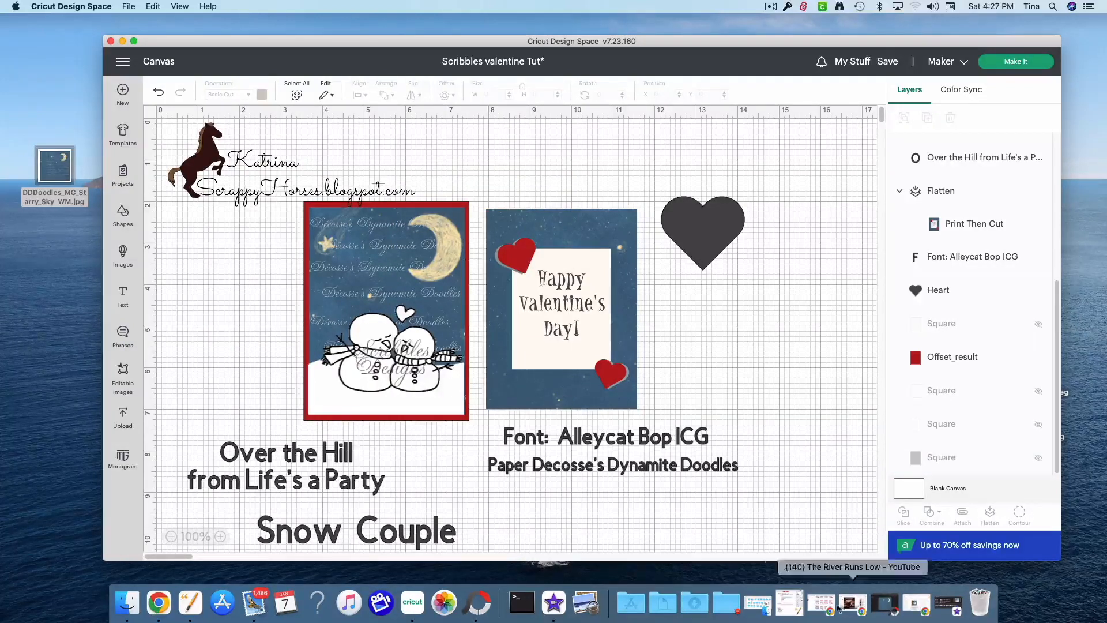
click(466, 420)
drag(466, 419, 833, 427)
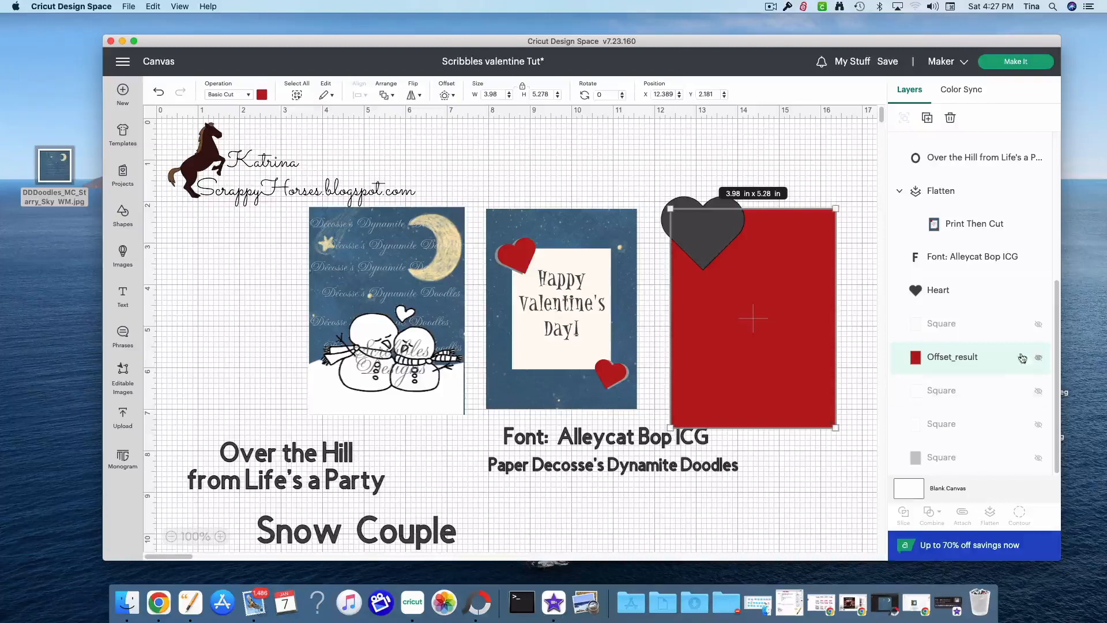
Place the white hill along the lower edge of the starry panel and set the snow couple on it
drag(792, 379, 438, 369)
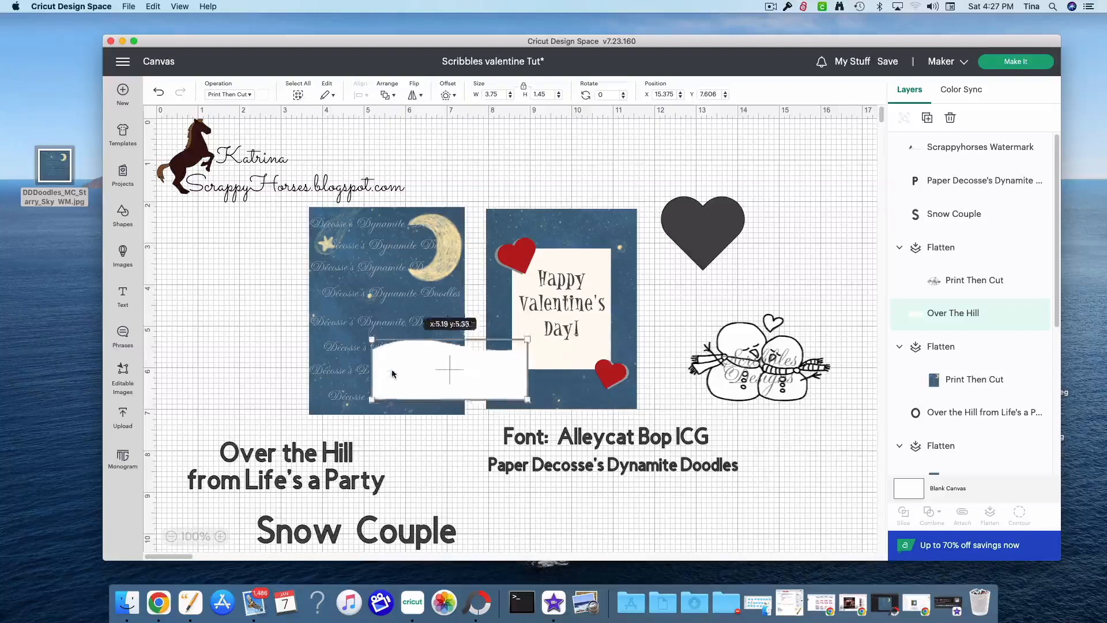
drag(392, 374, 347, 391)
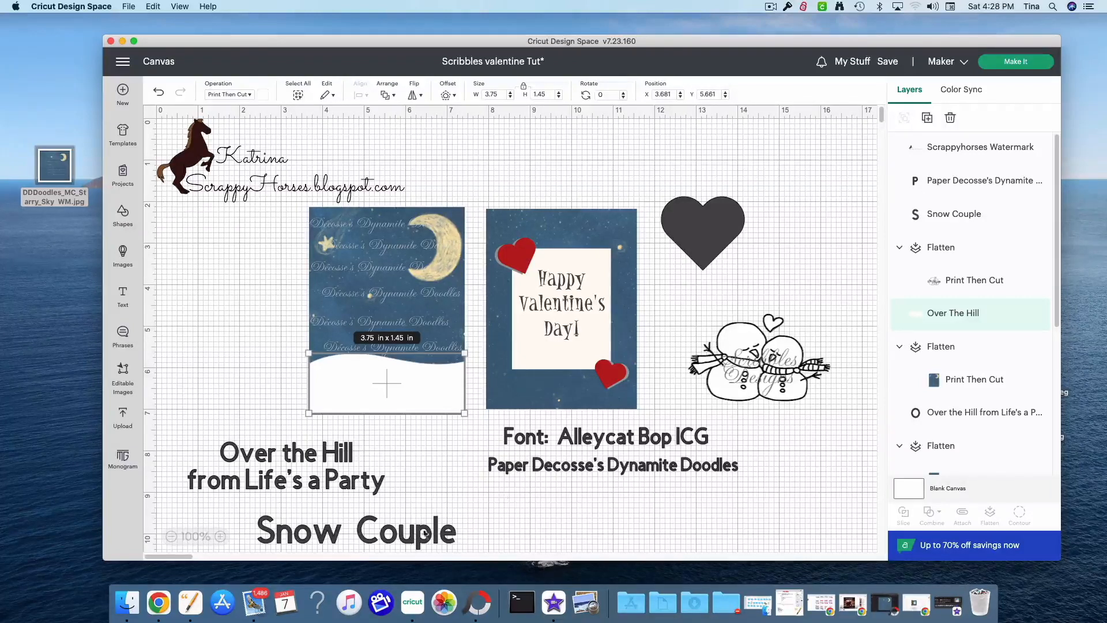
drag(753, 384, 385, 380)
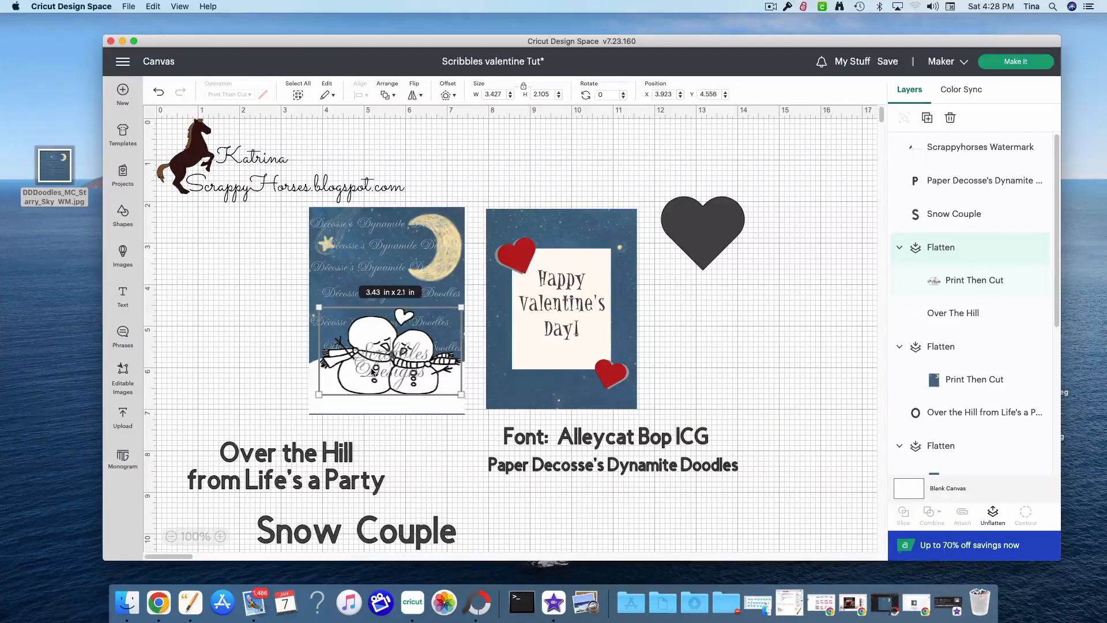
Clear the snow couple and the white hill off the starry panel and add a square shape over it
drag(371, 372, 472, 559)
drag(345, 404, 765, 399)
click(123, 216)
click(182, 144)
drag(242, 202, 359, 296)
Duplicate the square, size the copy unproportionally to about 3.63 × 4.79 in over the Happy Valentine's Day panel, and set it aside
right_click(359, 295)
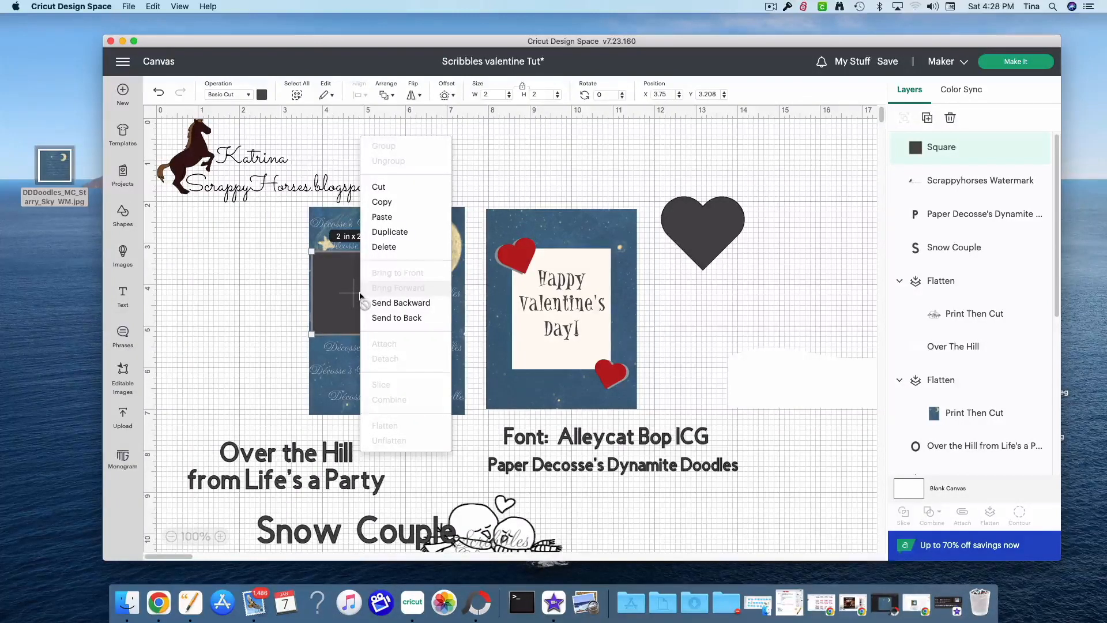
click(389, 232)
drag(254, 222, 543, 270)
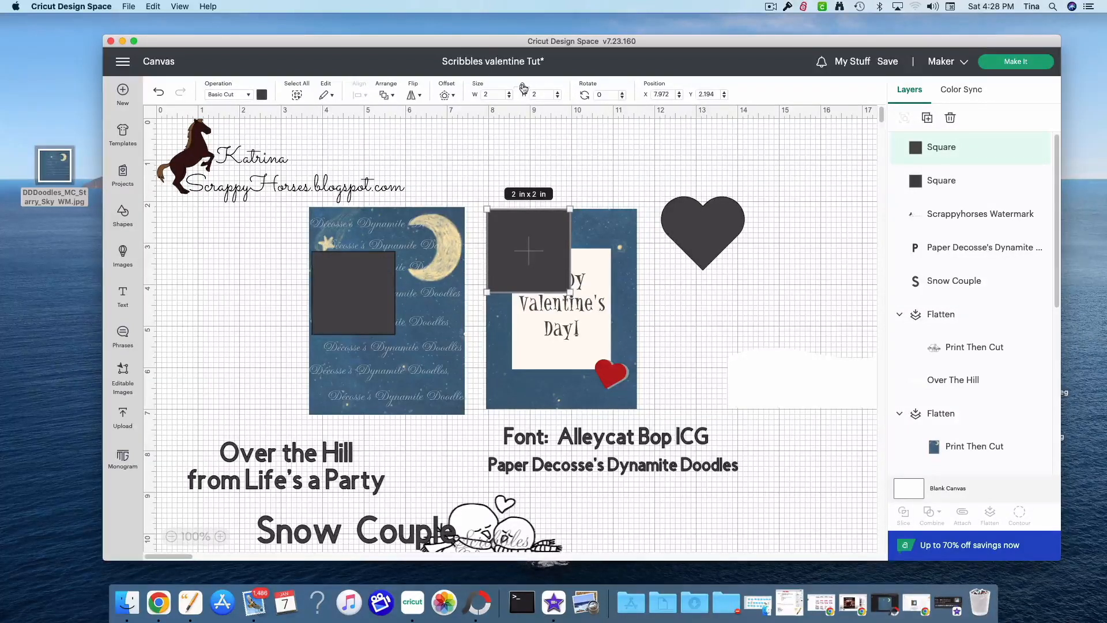
click(523, 87)
drag(570, 291, 852, 305)
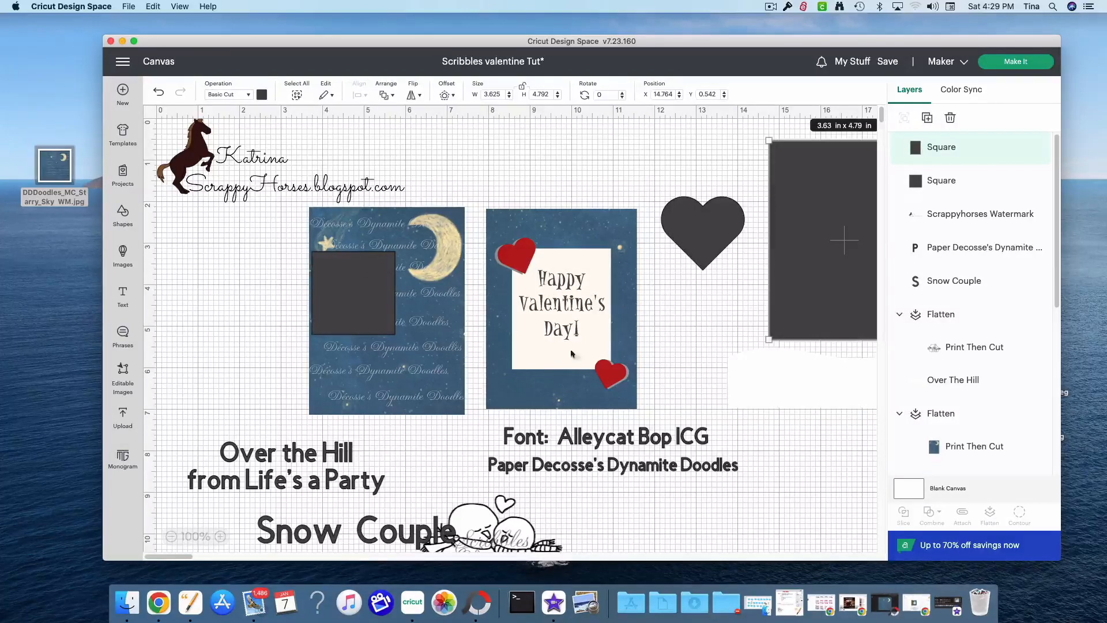
Add another square, size it to about 2.42 × 2.89 in over the cream greeting panel, and place it on the larger grey rectangle
click(129, 225)
drag(273, 292, 555, 290)
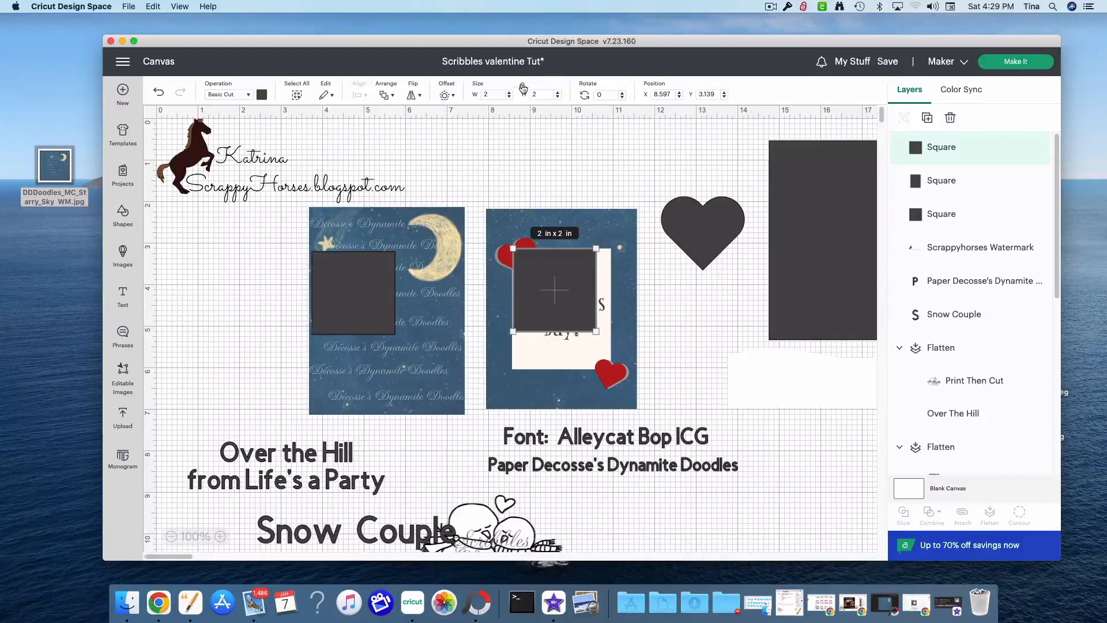
drag(596, 332, 613, 368)
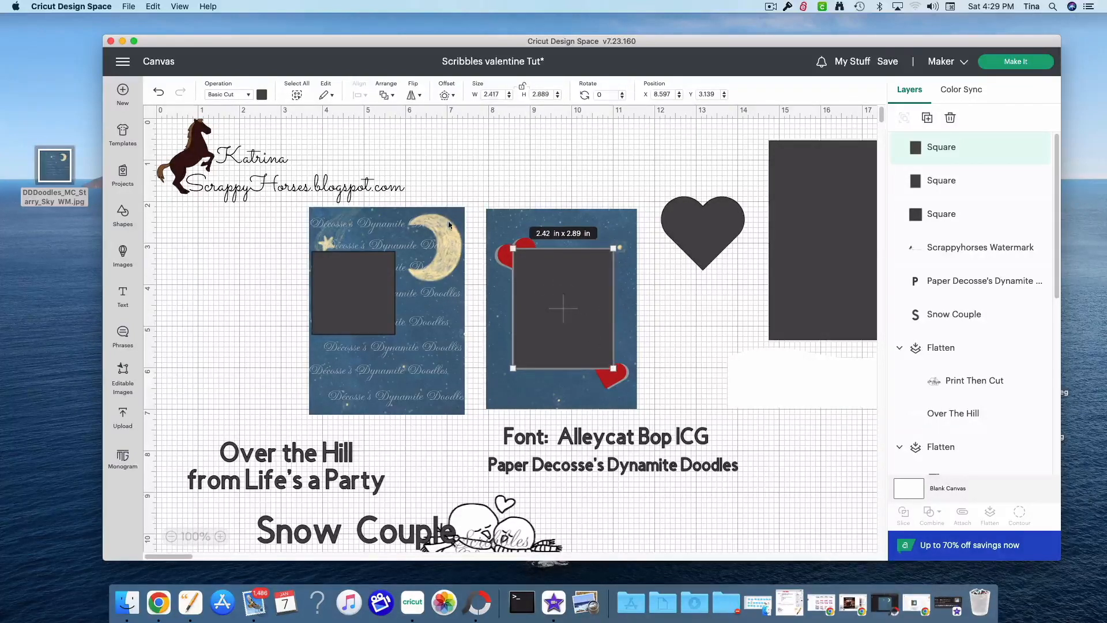
drag(557, 304, 844, 272)
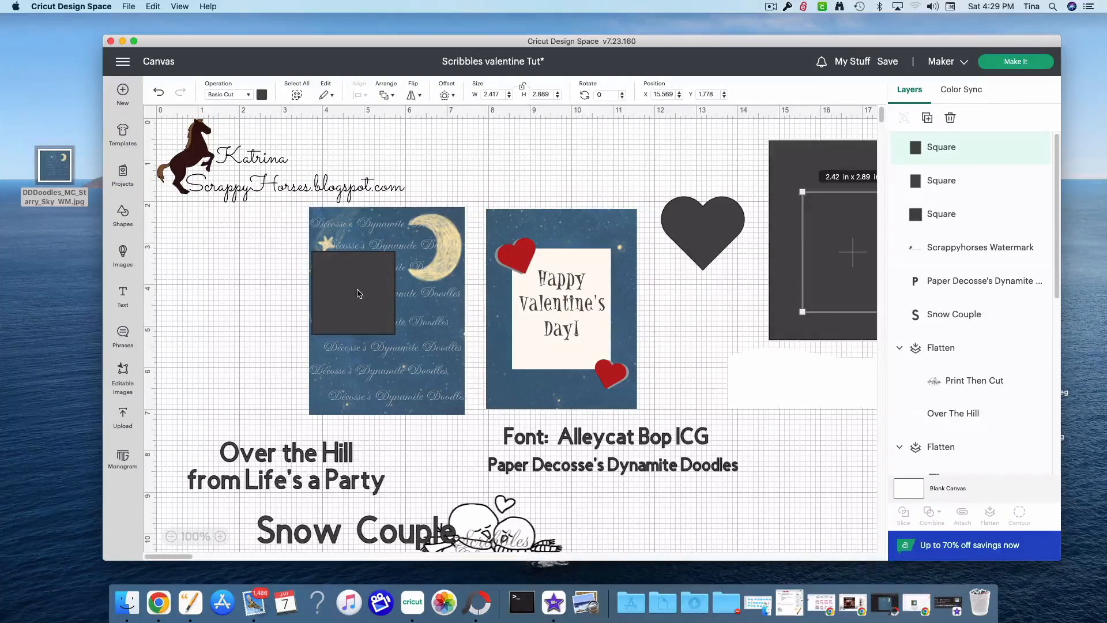
Align the first square with the starry panel's upper-left corner and size it unproportionally to about 3.75 × 4.97 in to cover the panel
drag(361, 294, 356, 250)
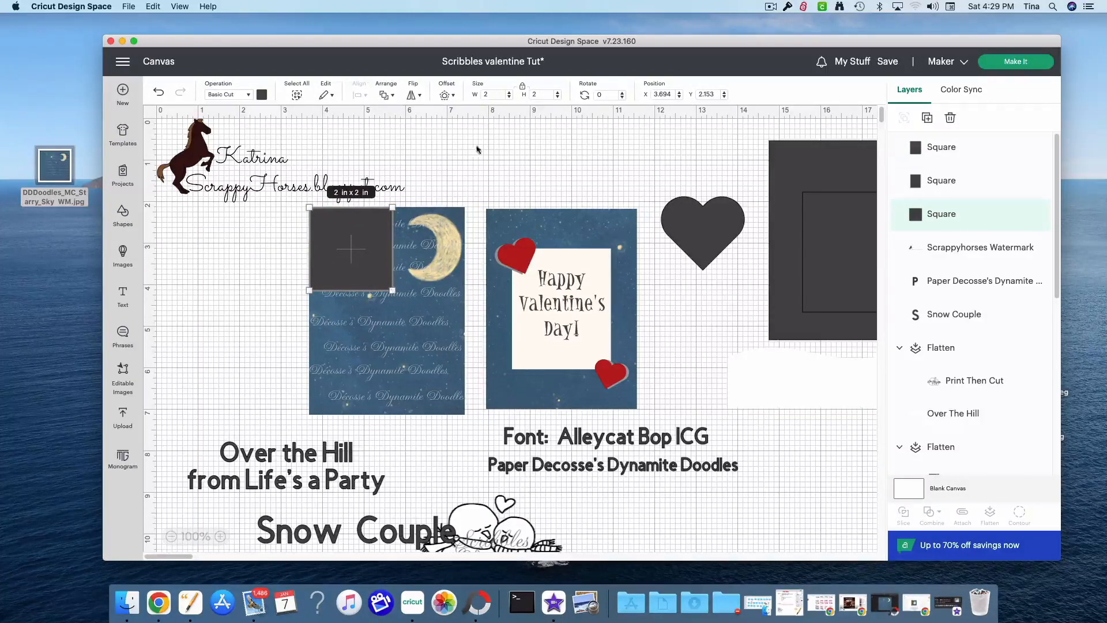
click(523, 87)
drag(393, 290, 465, 414)
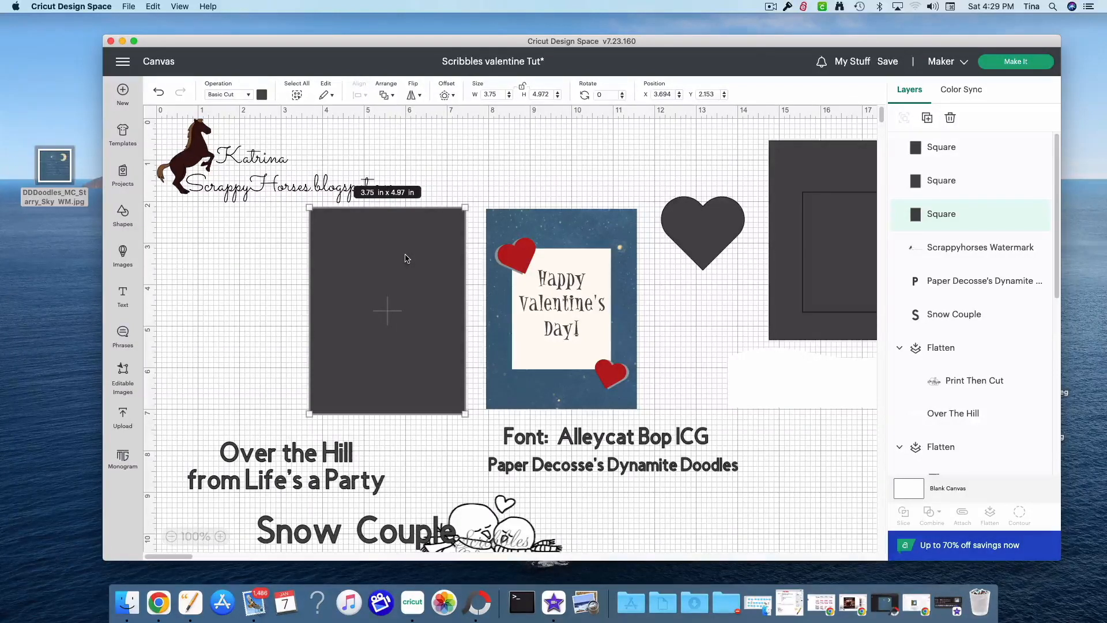
Separate the resized rectangle from the original starry panel and set the rectangle's operation to Print Then Cut
drag(401, 295, 304, 301)
drag(380, 327, 702, 256)
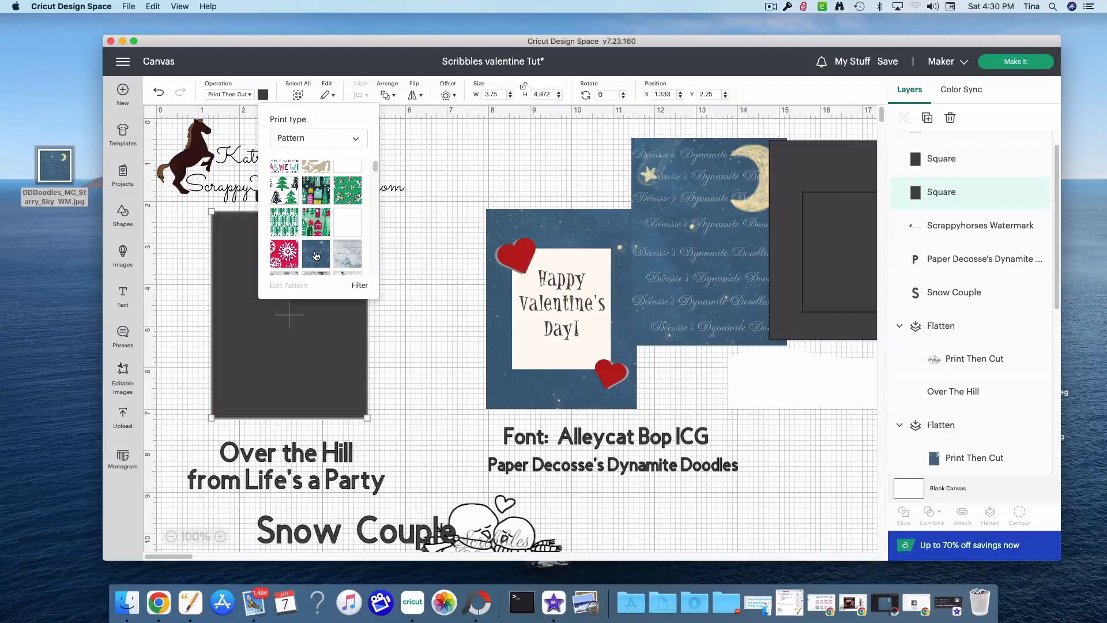
click(186, 257)
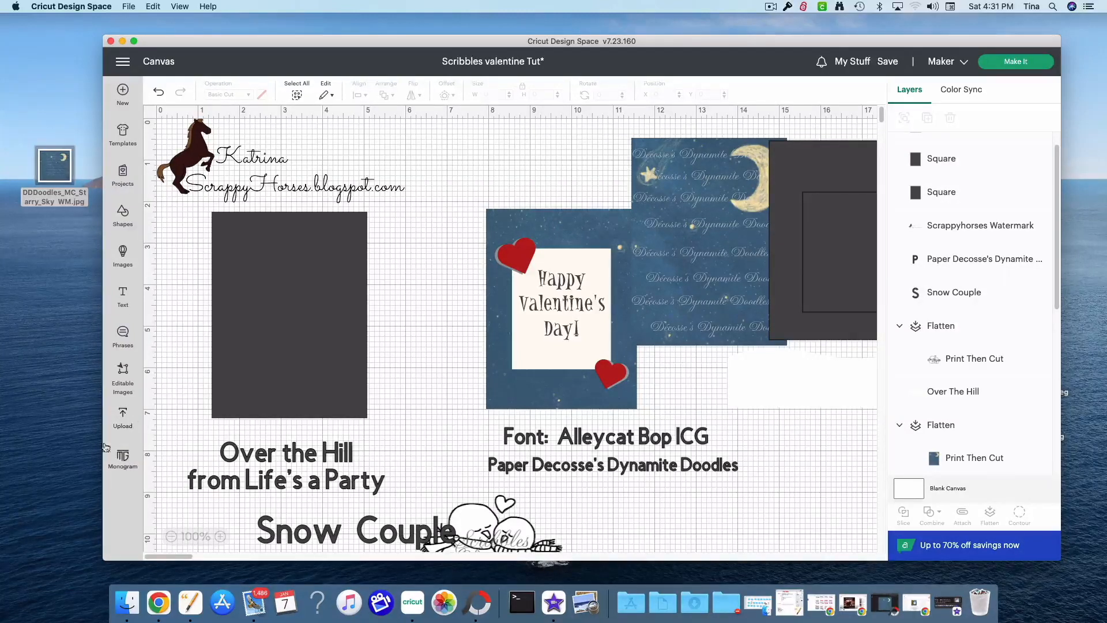
Start a pattern fill upload using the DDDoodles_MC_Starry_Sky WM.jpg file from the desktop
click(120, 426)
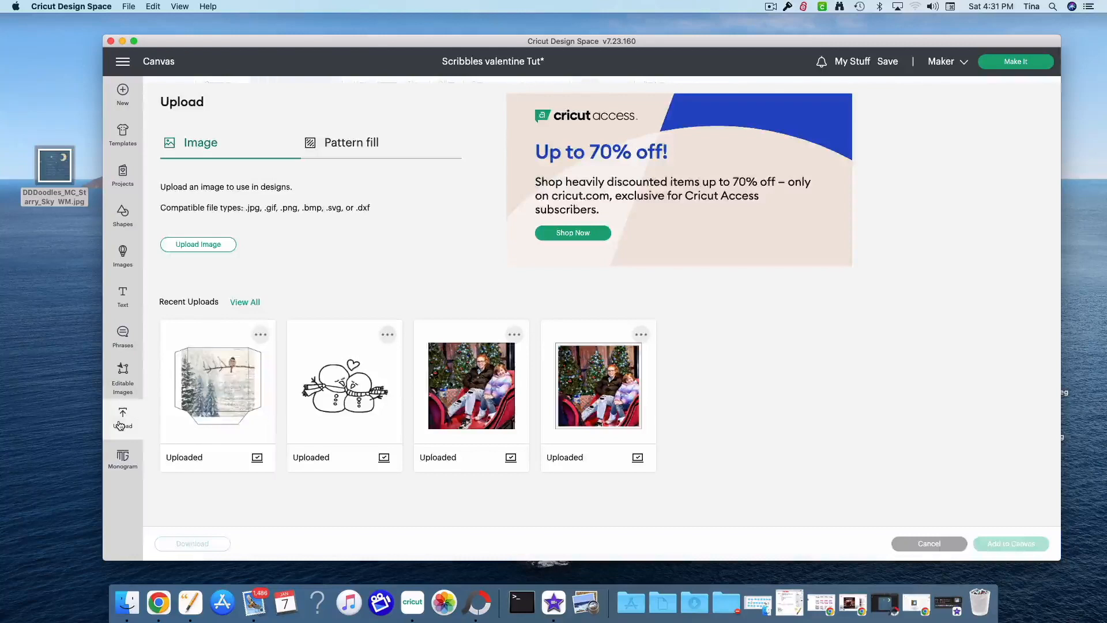
click(343, 150)
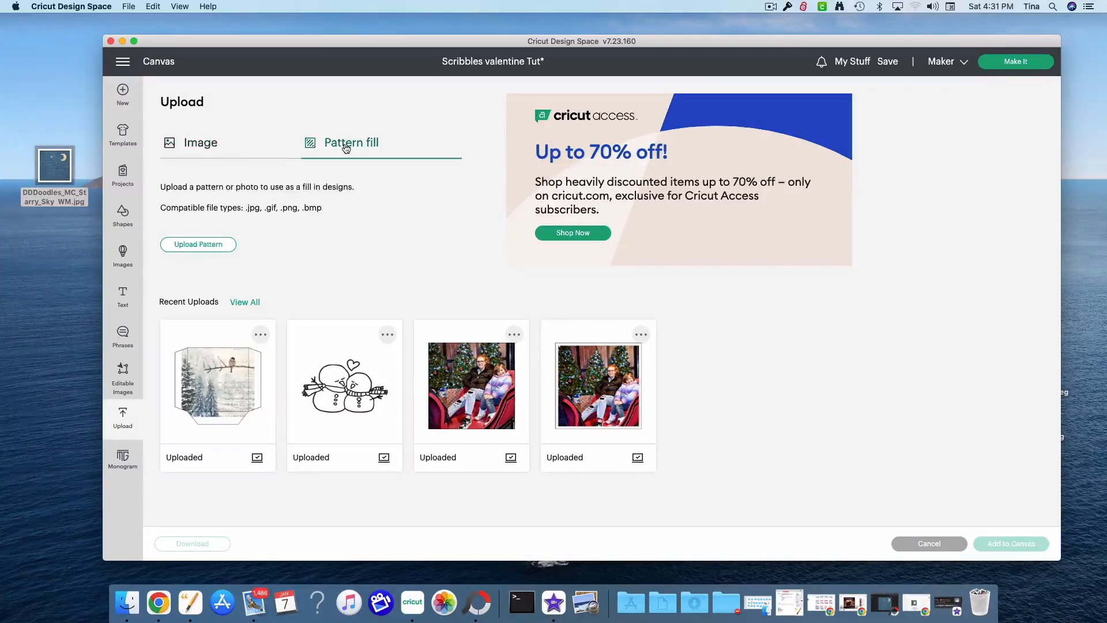
click(220, 245)
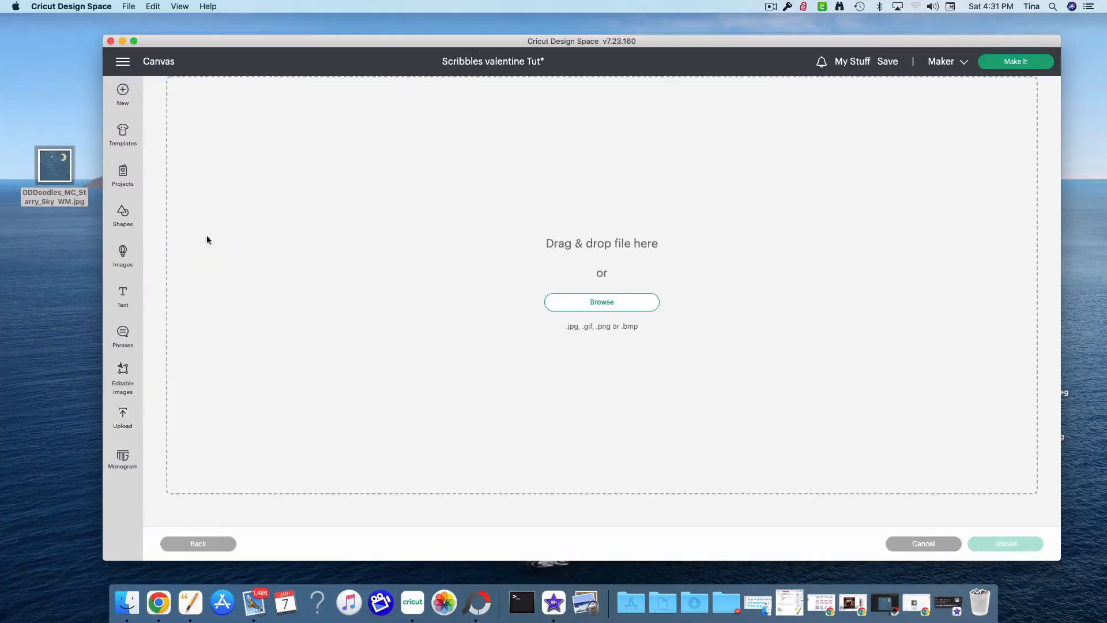
drag(56, 171, 54, 167)
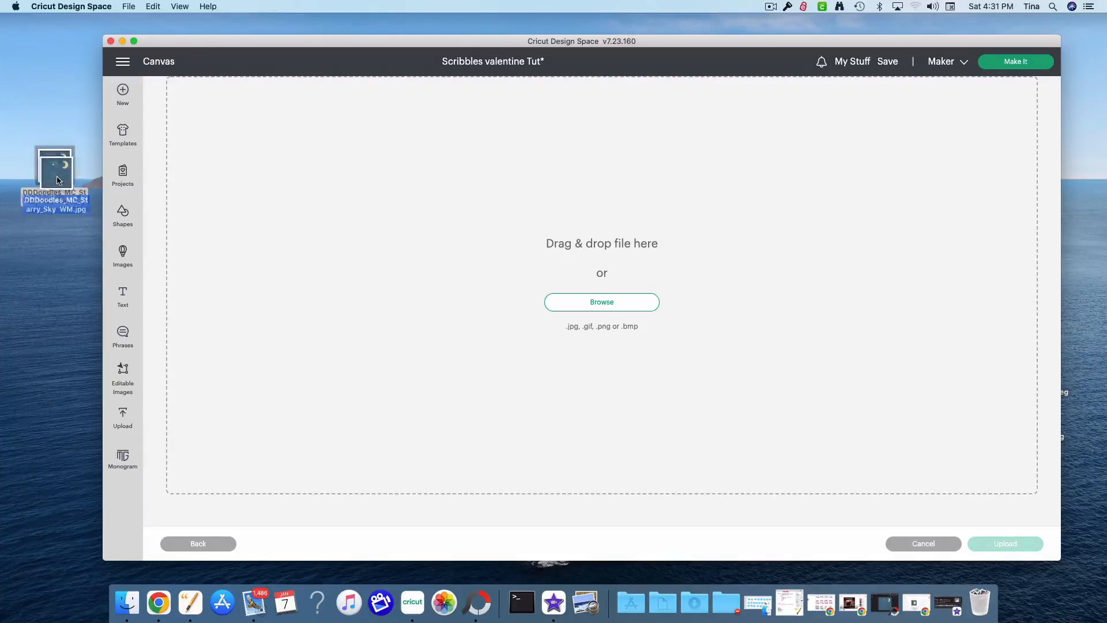
drag(54, 167, 601, 298)
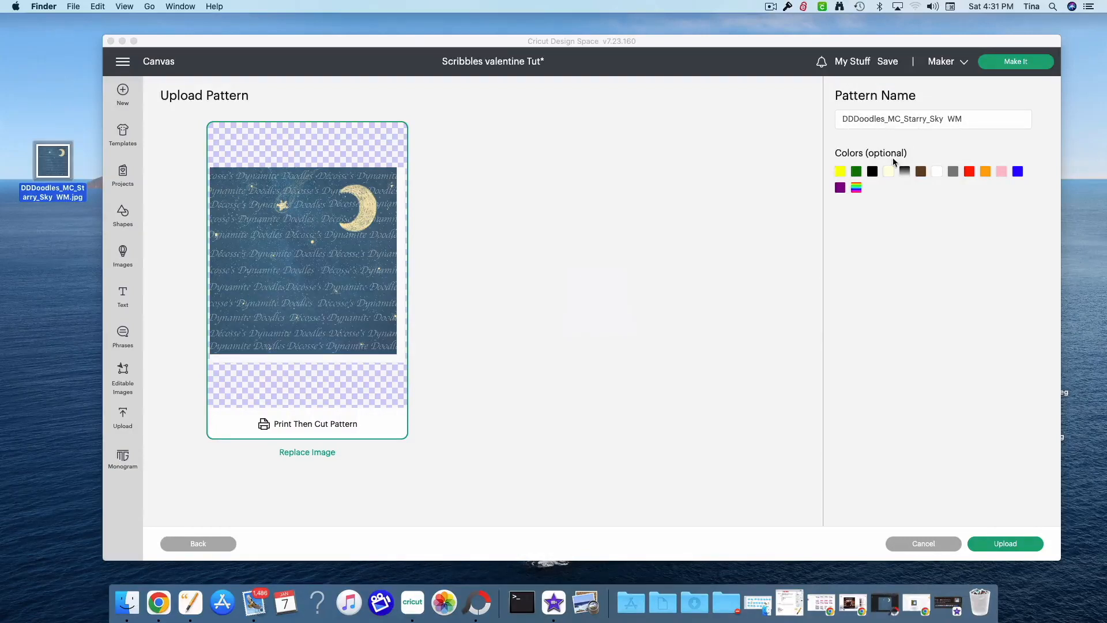
Tag the pattern with the cream color, upload it, and return to the canvas
click(1017, 174)
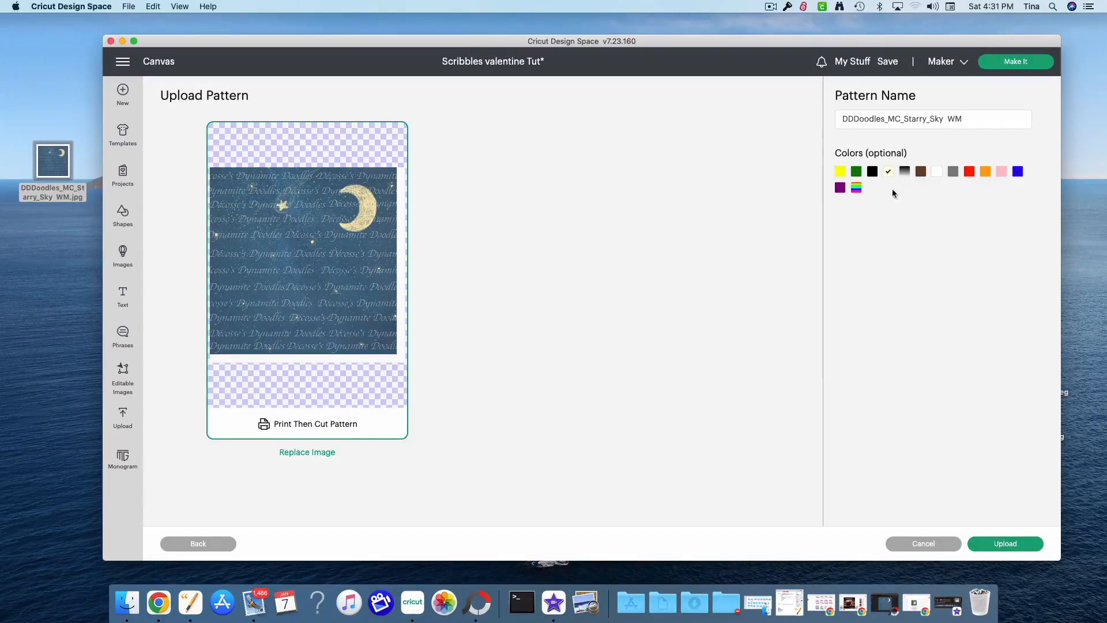
click(1005, 543)
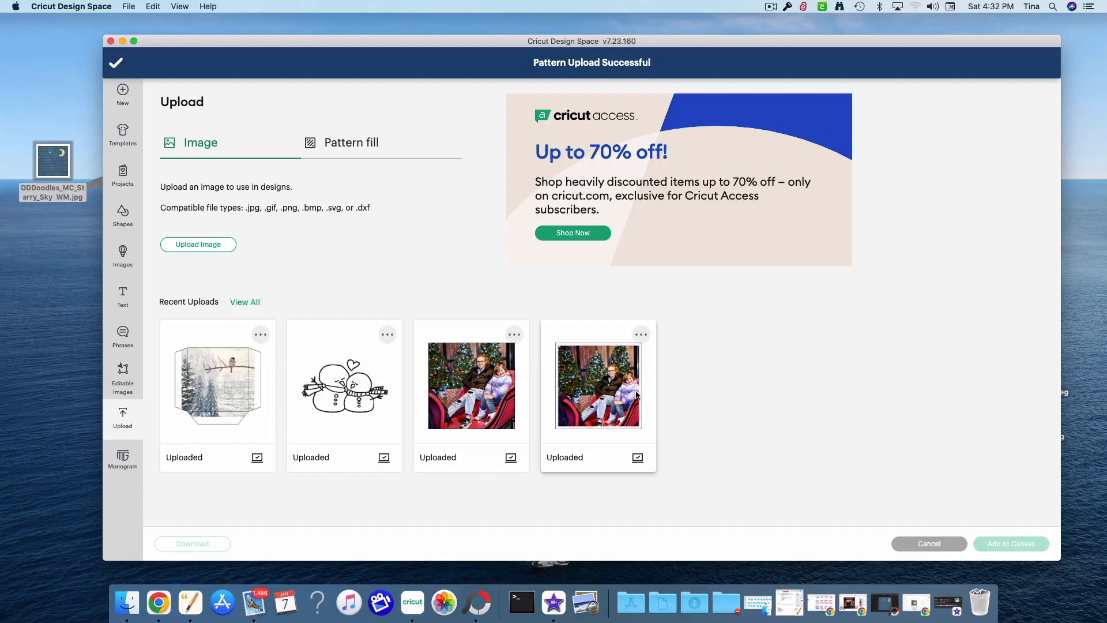
click(929, 544)
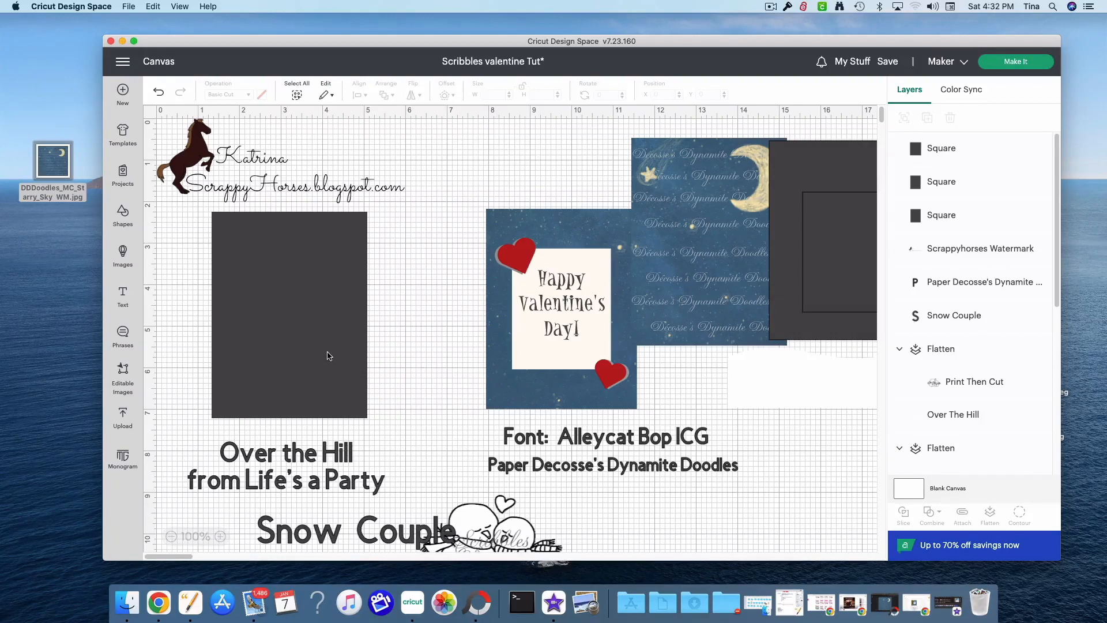
Fill the 3.75 × 4.97 in rectangle with the uploaded starry sky pattern
click(272, 329)
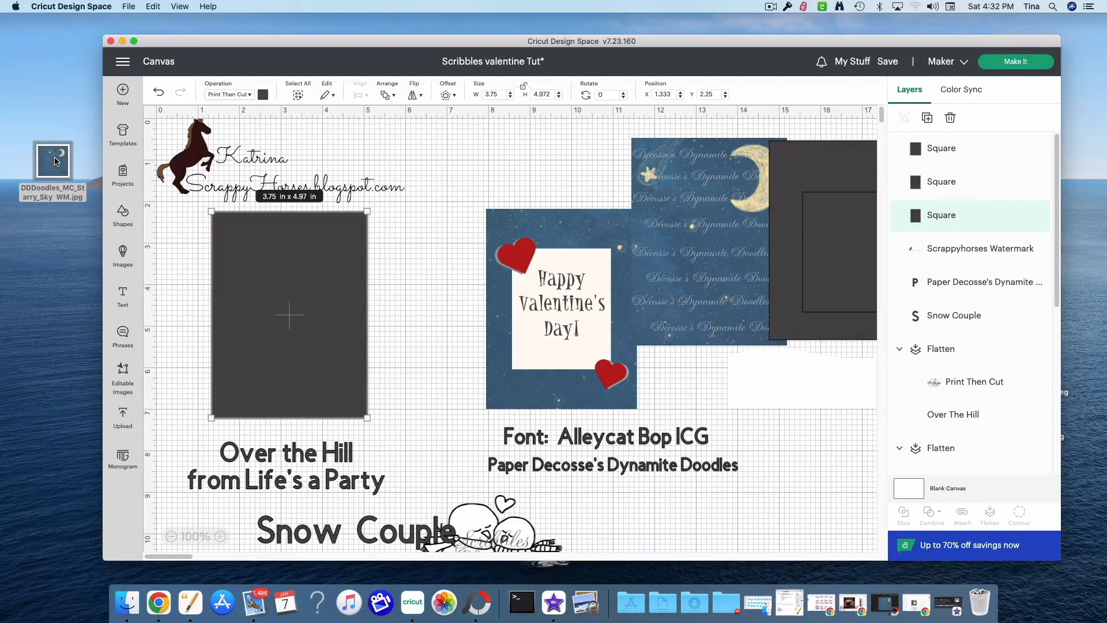
click(263, 94)
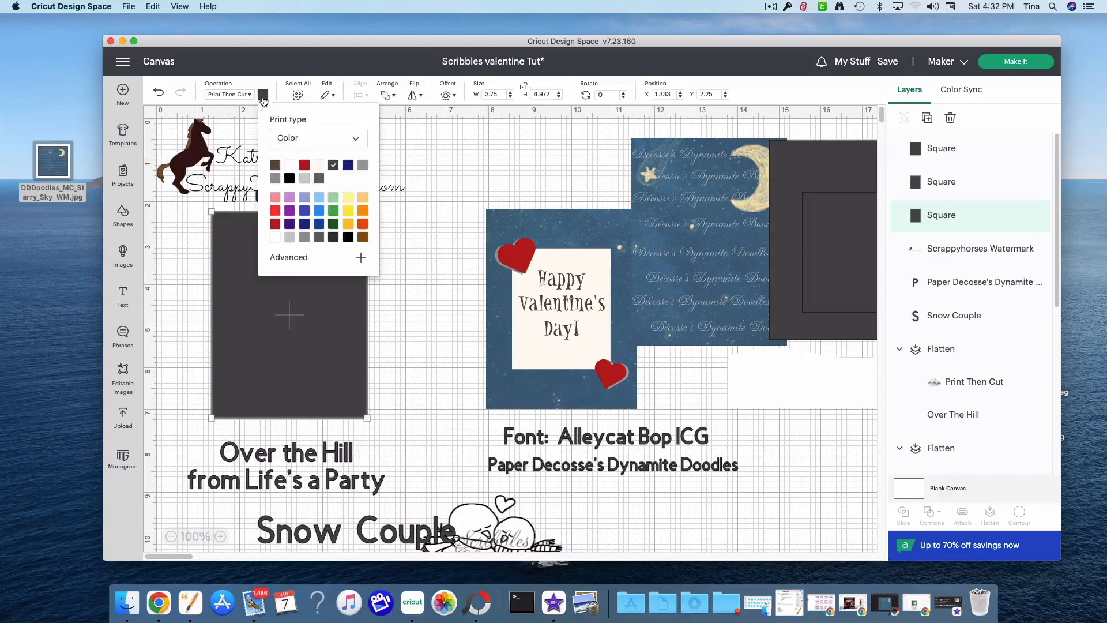
click(291, 144)
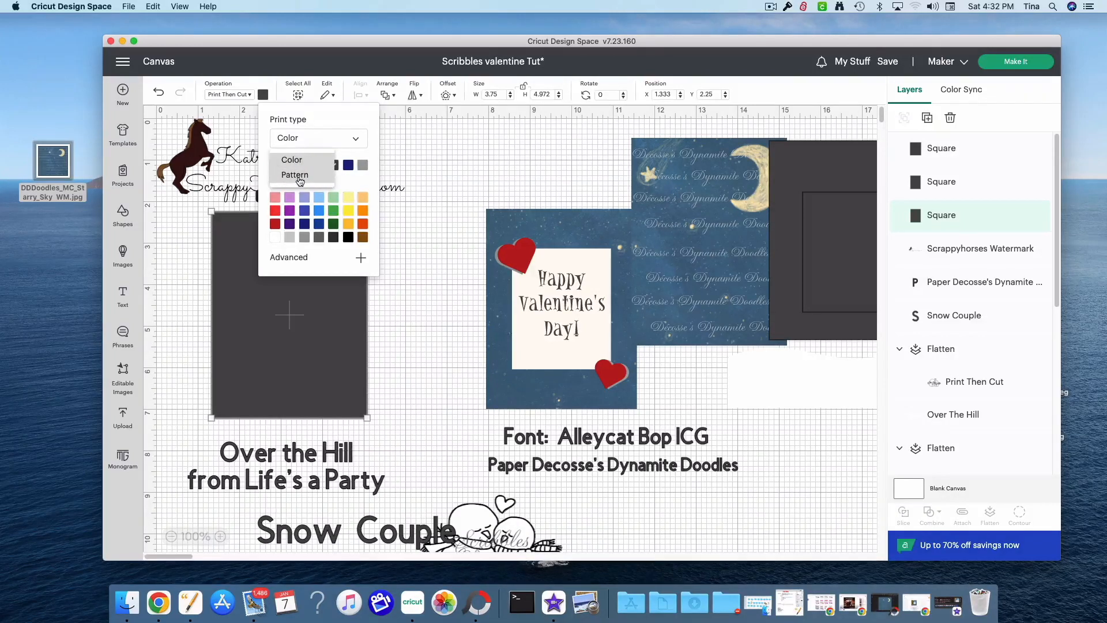
click(294, 174)
click(316, 265)
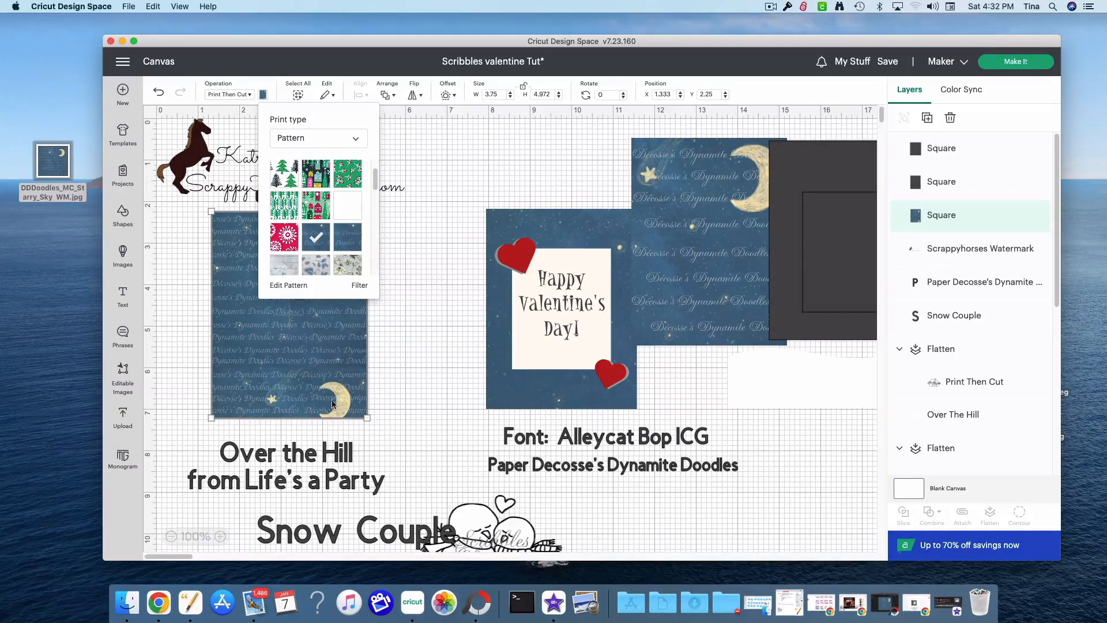
Edit the rectangle's pattern, setting its scale to 105 and its horizontal offset to -14
click(288, 286)
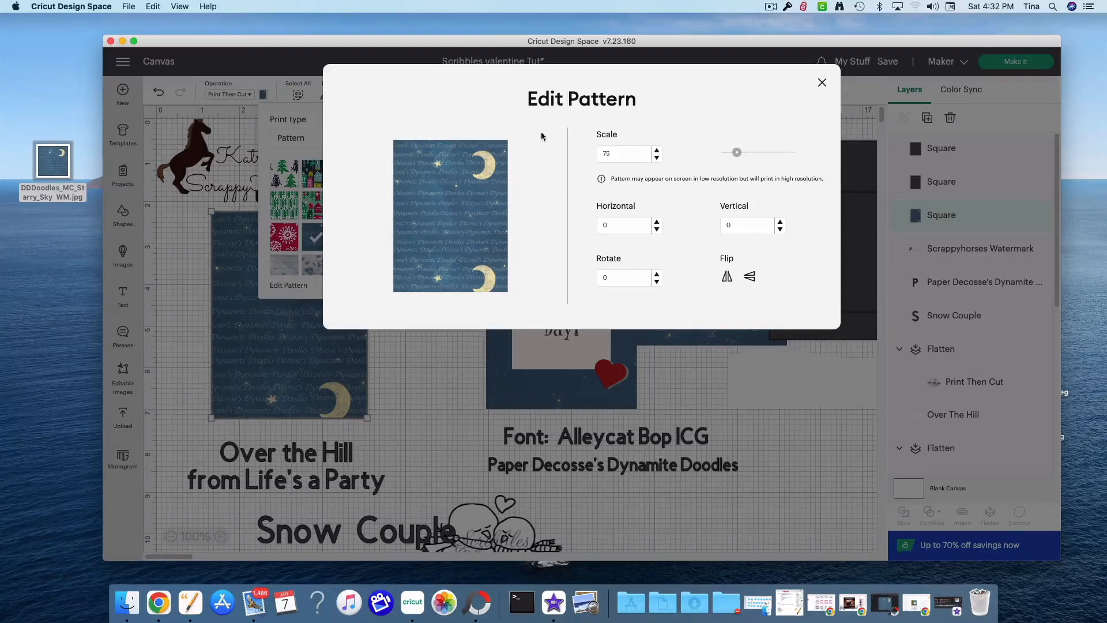
drag(736, 152, 742, 153)
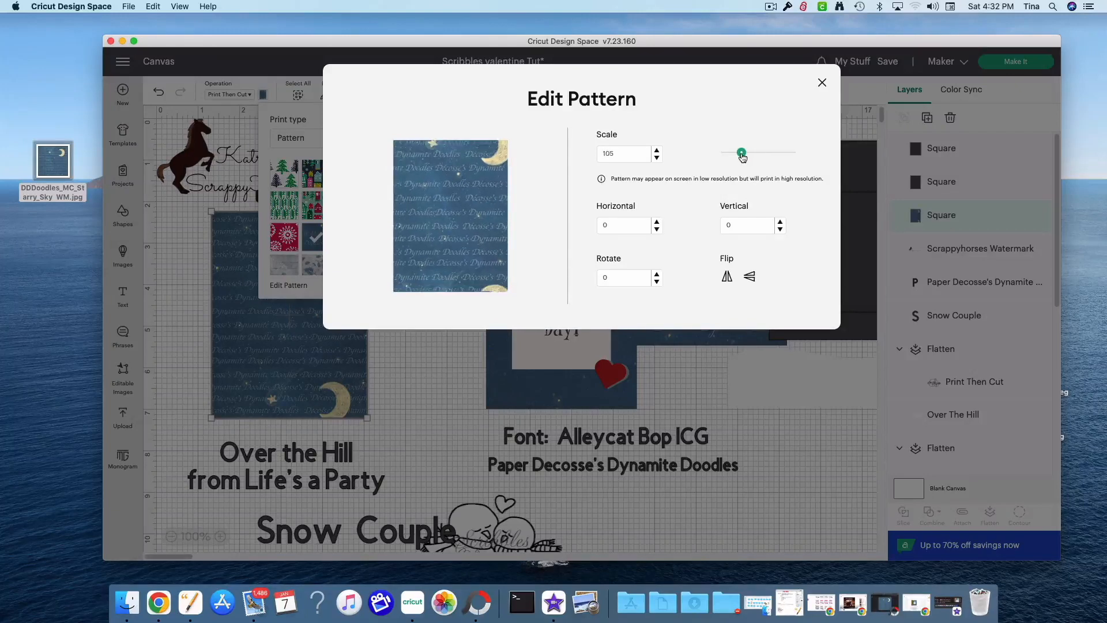
click(658, 230)
click(658, 230)
click(658, 230)
click(658, 230)
click(658, 230)
click(658, 230)
click(658, 230)
click(658, 230)
click(657, 230)
click(658, 230)
click(658, 230)
click(658, 230)
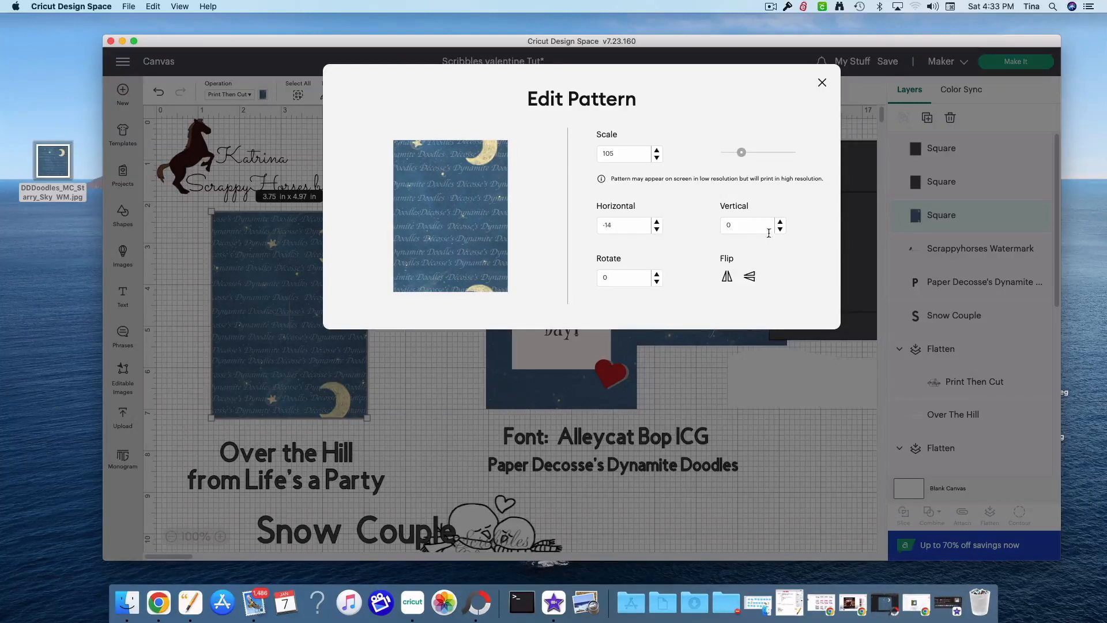
Set the pattern's vertical offset to -27, horizontal offset to -18 and scale to 112, and close the pattern editor
click(780, 230)
click(780, 229)
click(780, 229)
click(780, 230)
click(780, 229)
click(780, 230)
click(780, 229)
click(780, 230)
click(780, 230)
click(780, 230)
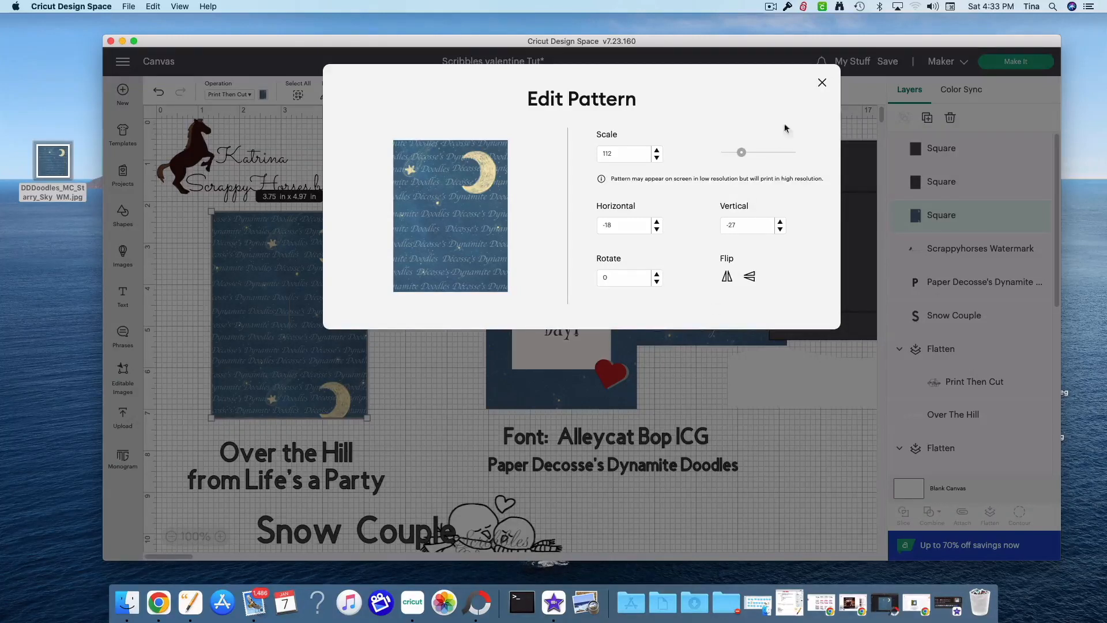
click(822, 84)
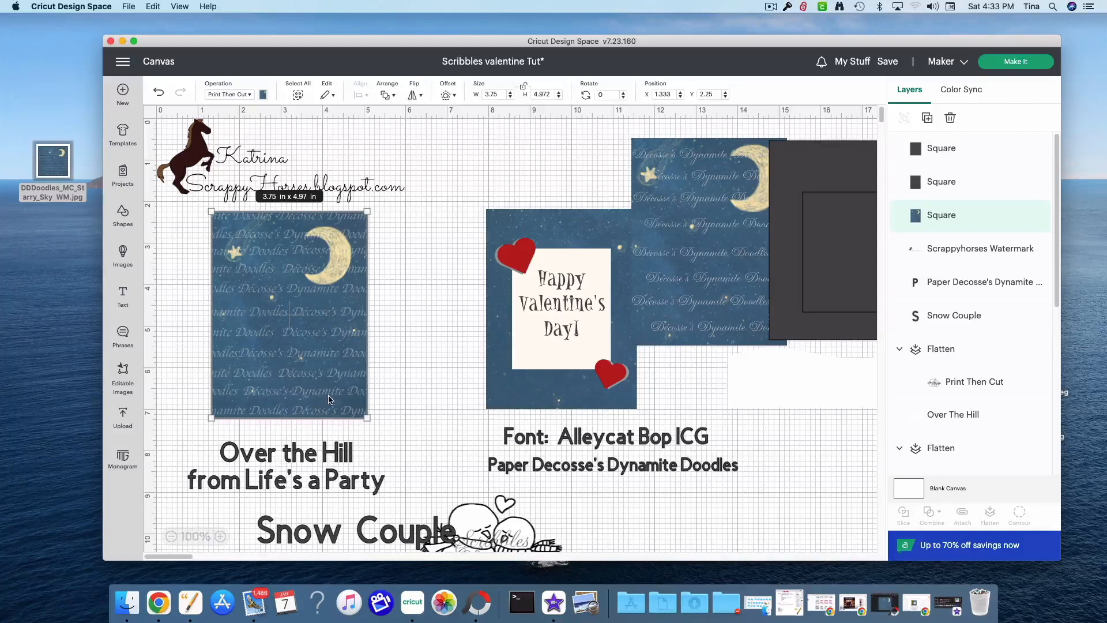
Bring the snow couple to the front and place it on the lower part of the starry rectangle
drag(524, 531, 414, 362)
right_click(414, 362)
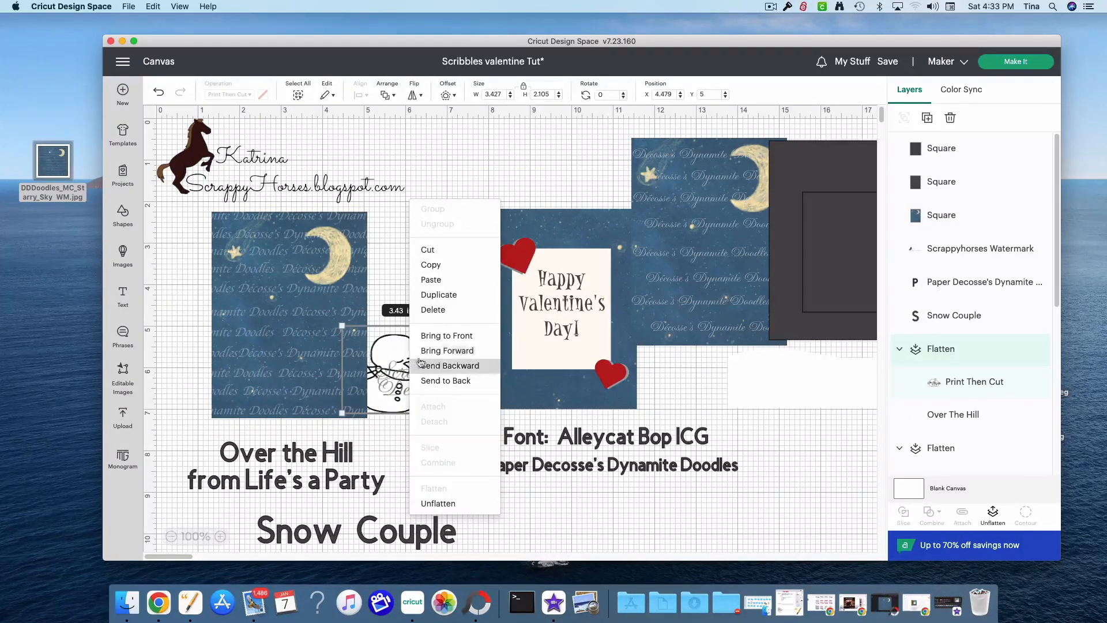
click(452, 336)
drag(424, 392, 303, 383)
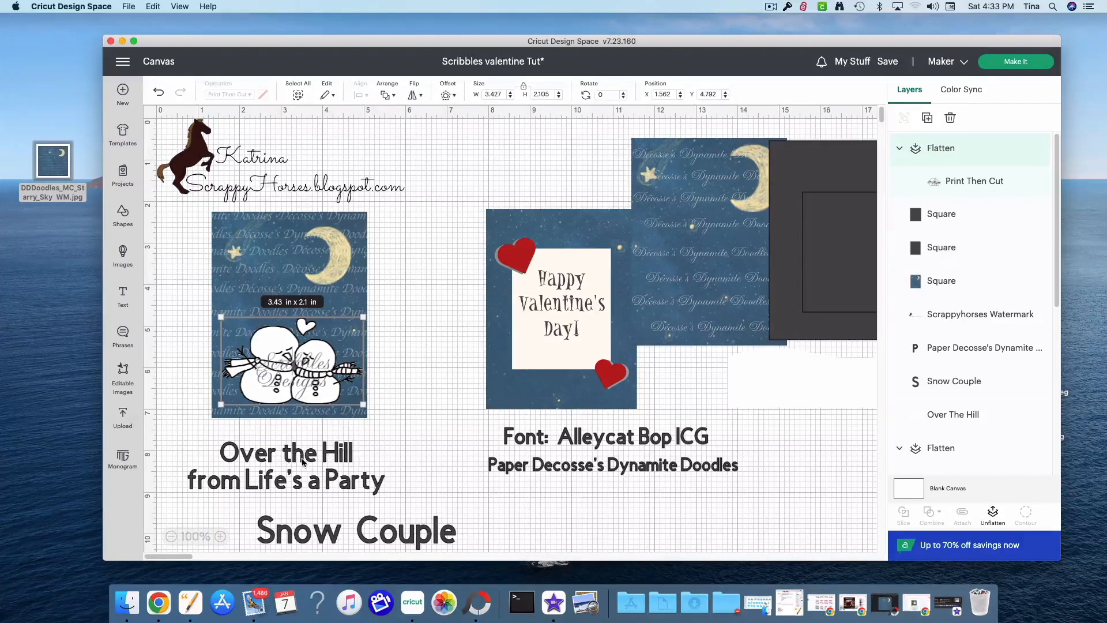
Search the image library for "hill" and add the orange "Over the Hill" image with candles to the canvas
click(123, 255)
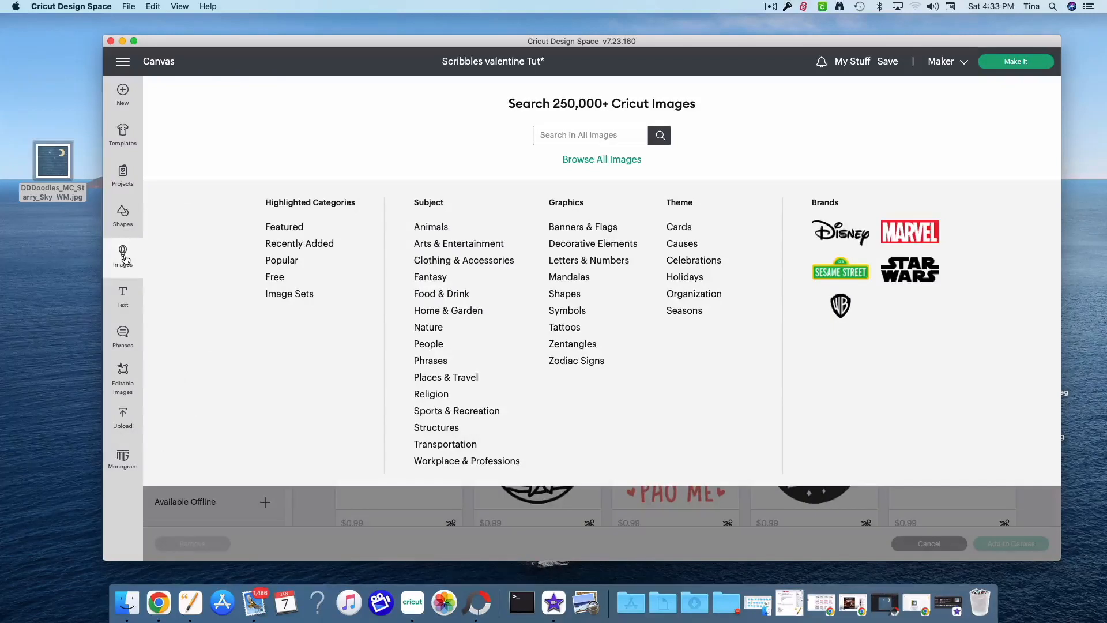
click(540, 134)
text(h)
key(Return)
scroll(568, 298, down, 2)
scroll(568, 298, down, 10)
scroll(566, 321, down, 10)
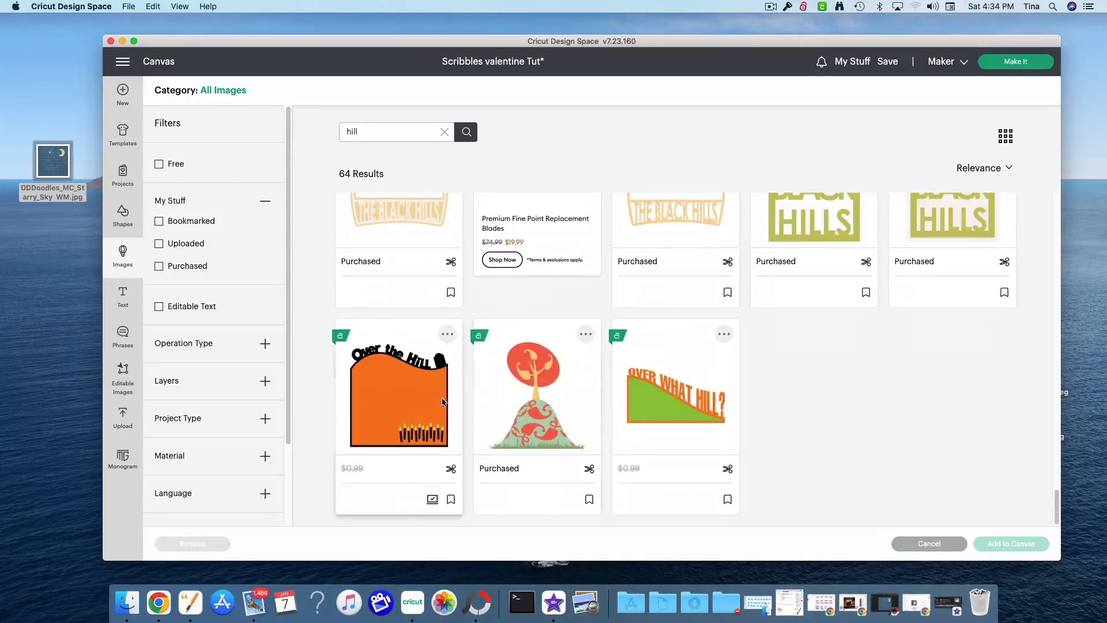
click(437, 399)
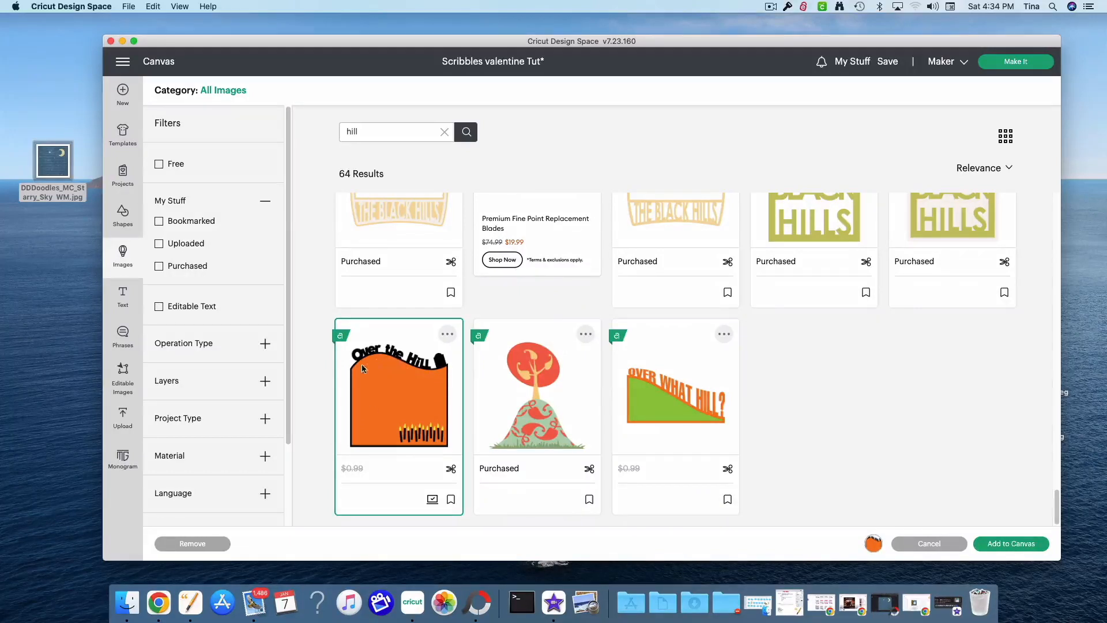
click(1010, 543)
Move the snow couple over to the spare white hill and the orange hill image to the empty area below the font captions
drag(254, 167, 439, 397)
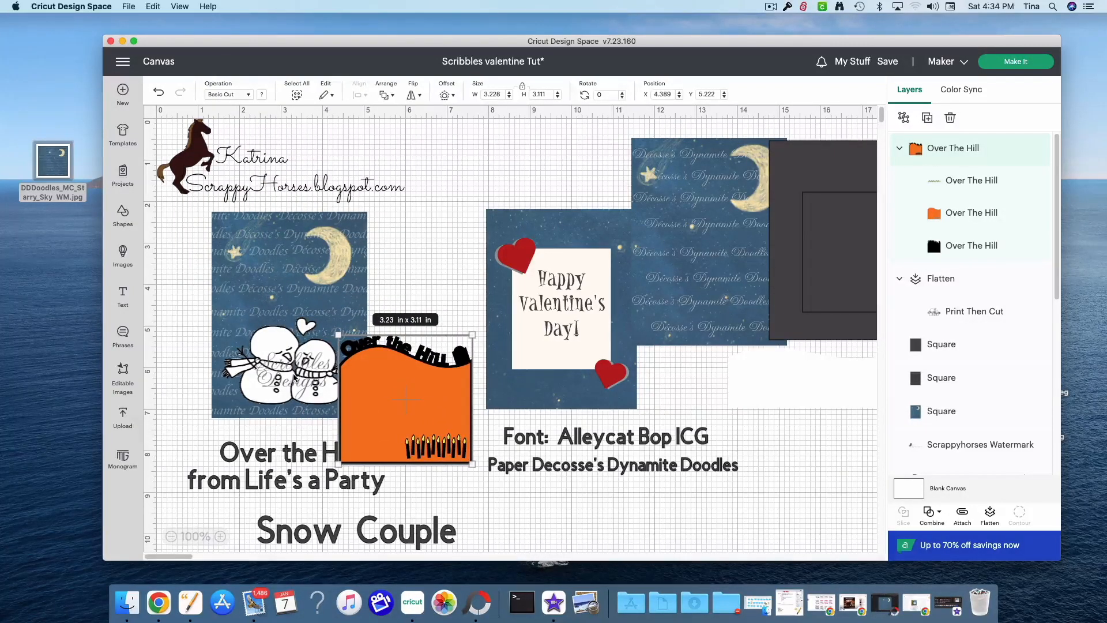
drag(304, 380, 814, 446)
scroll(436, 460, down, 5)
drag(411, 222, 557, 421)
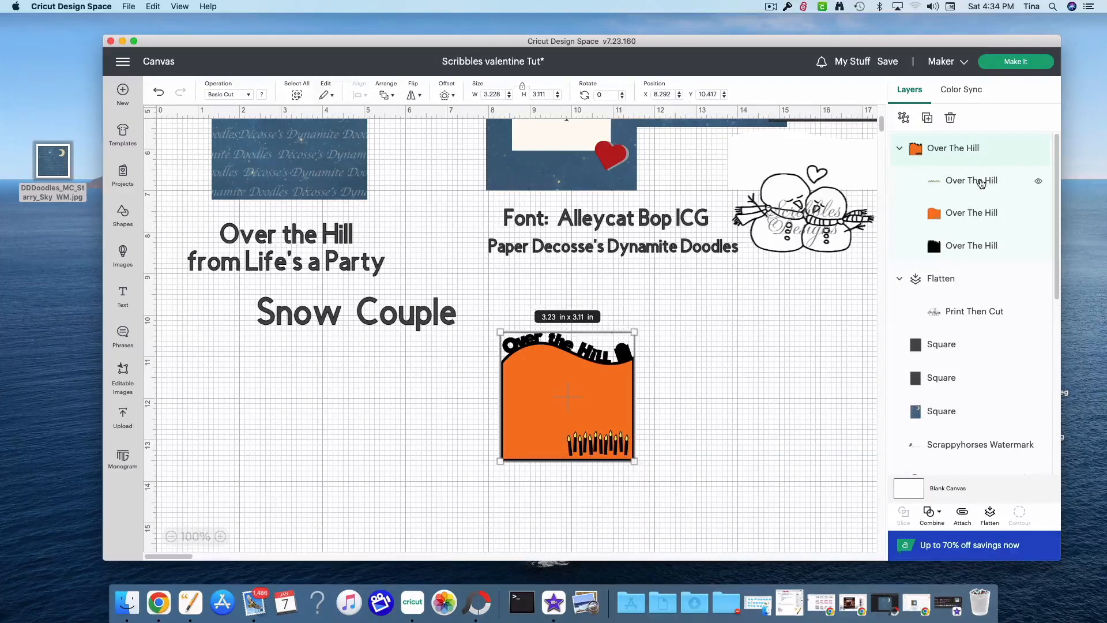
Delete the candle-flame layer and the black lettering layer from the Over The Hill image, keeping only the orange hill
click(980, 182)
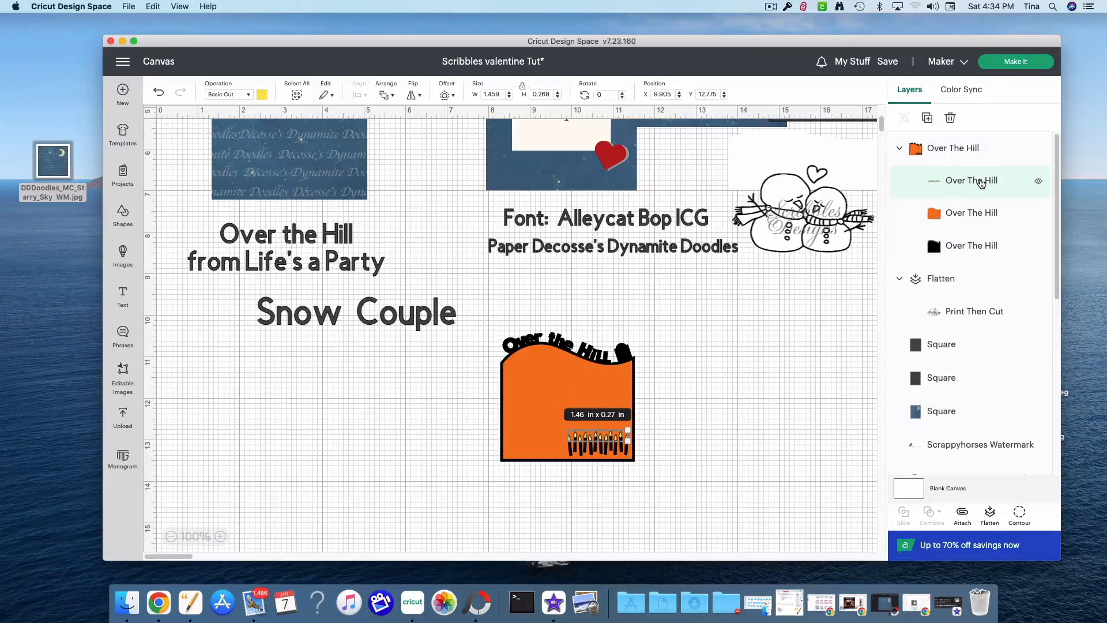
key(Delete)
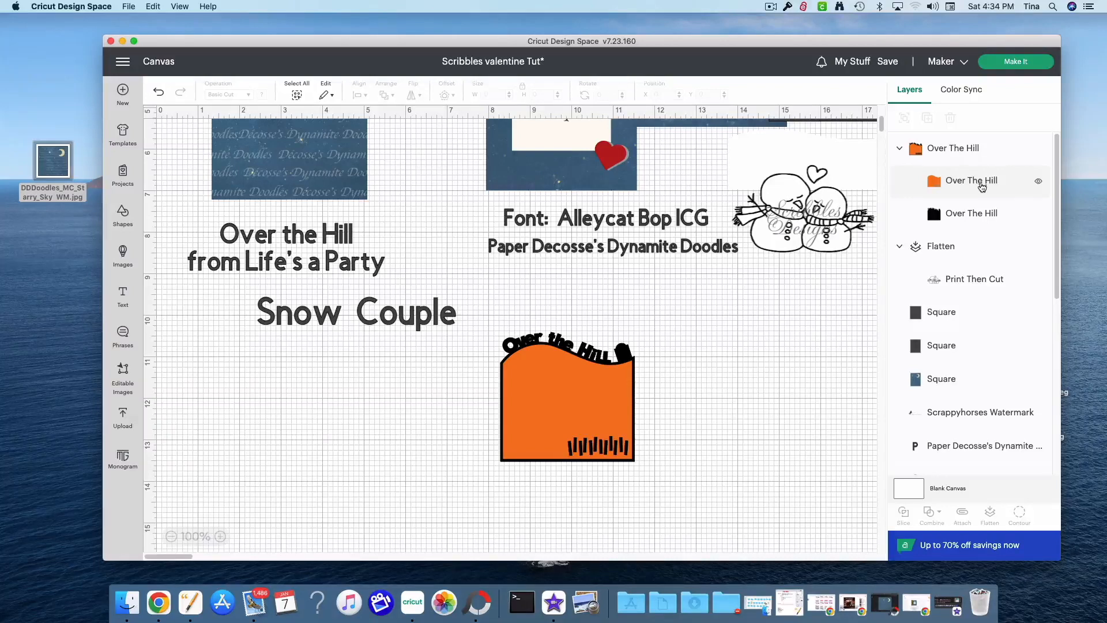
click(973, 218)
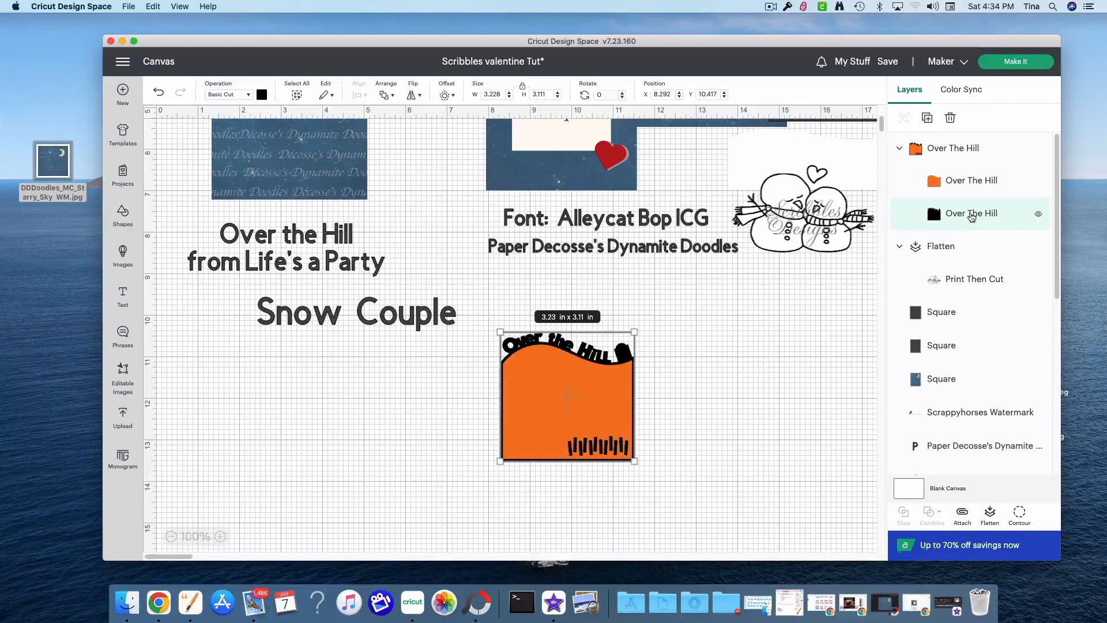
key(Delete)
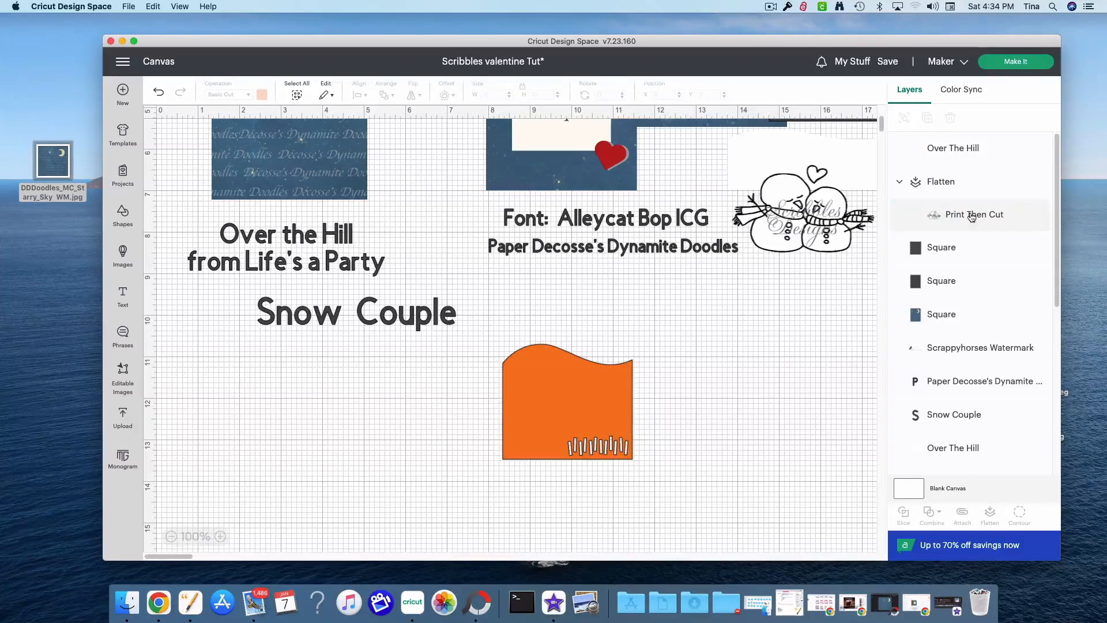
Hide all contours of the orange hill so its candle cutouts are removed
drag(548, 407, 511, 389)
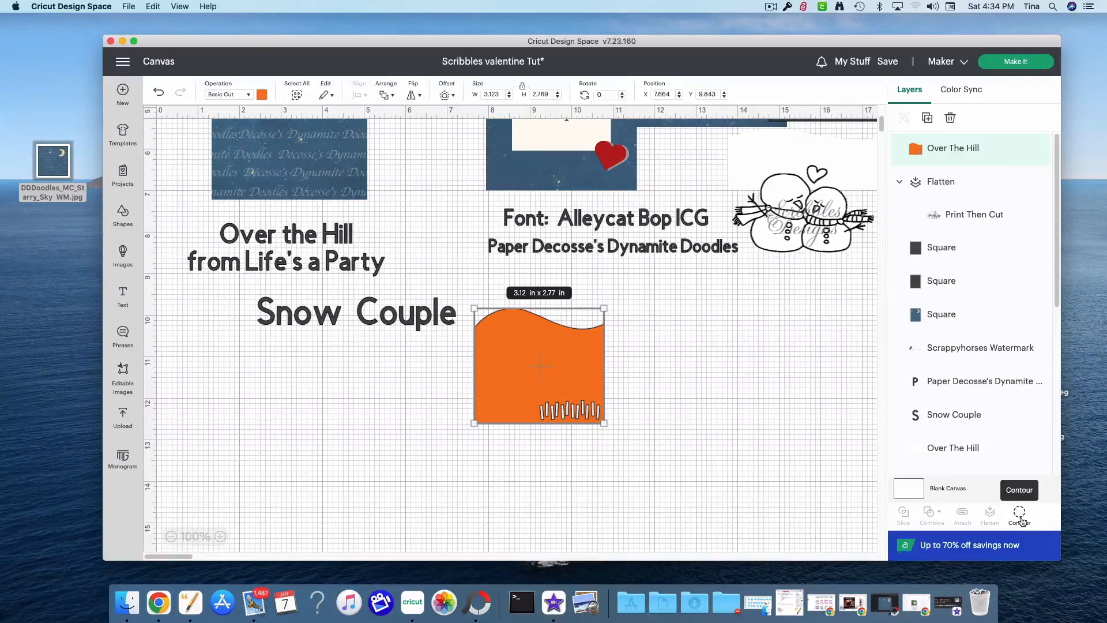
click(1019, 513)
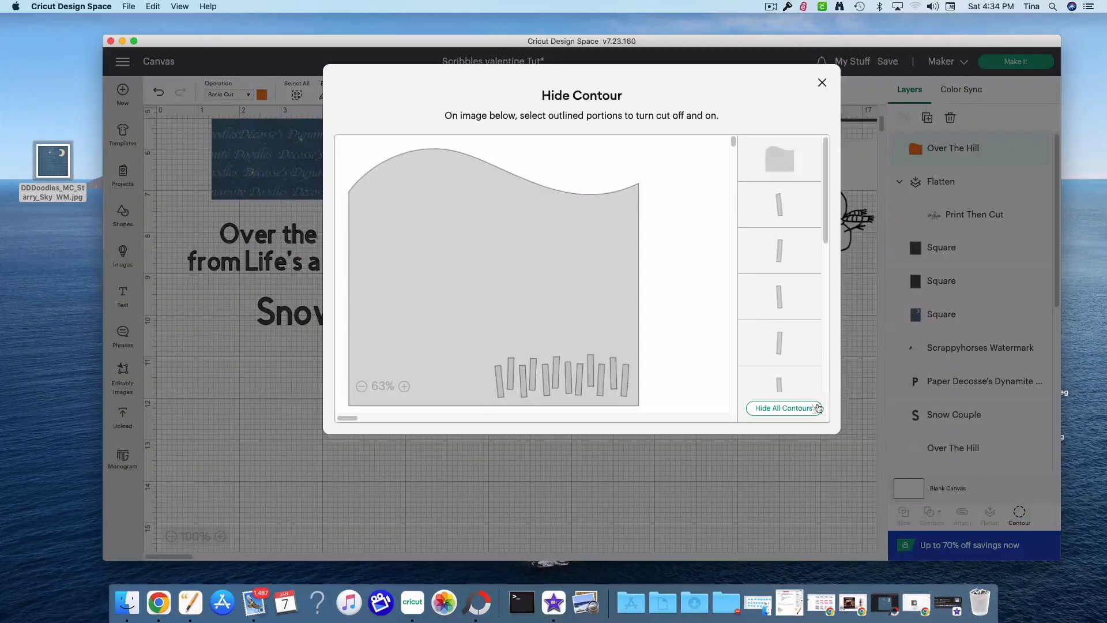
click(810, 408)
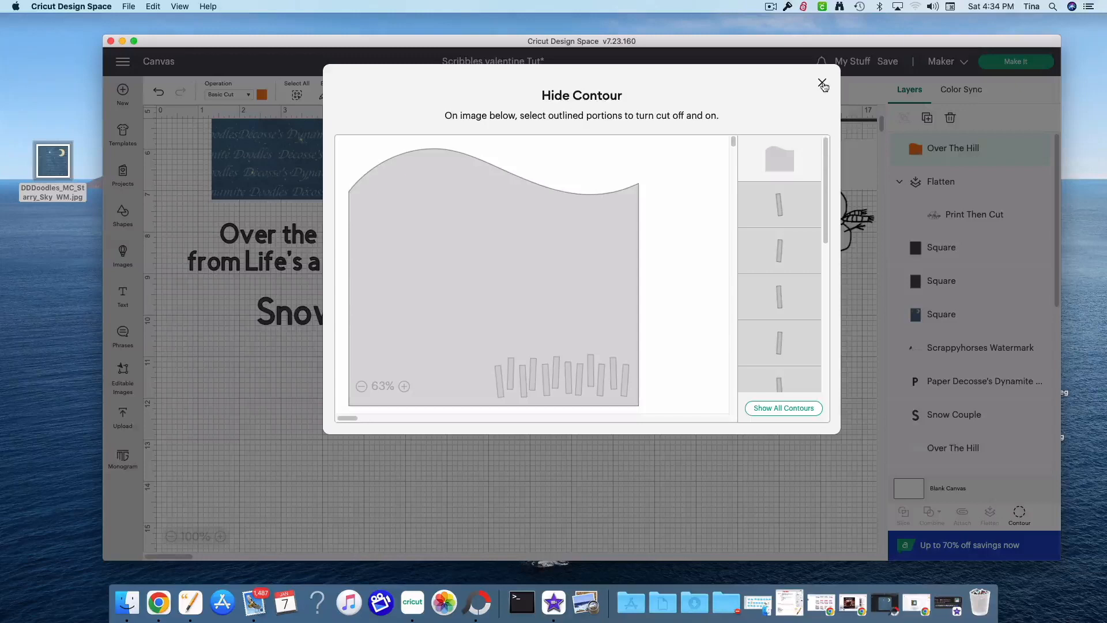
click(822, 83)
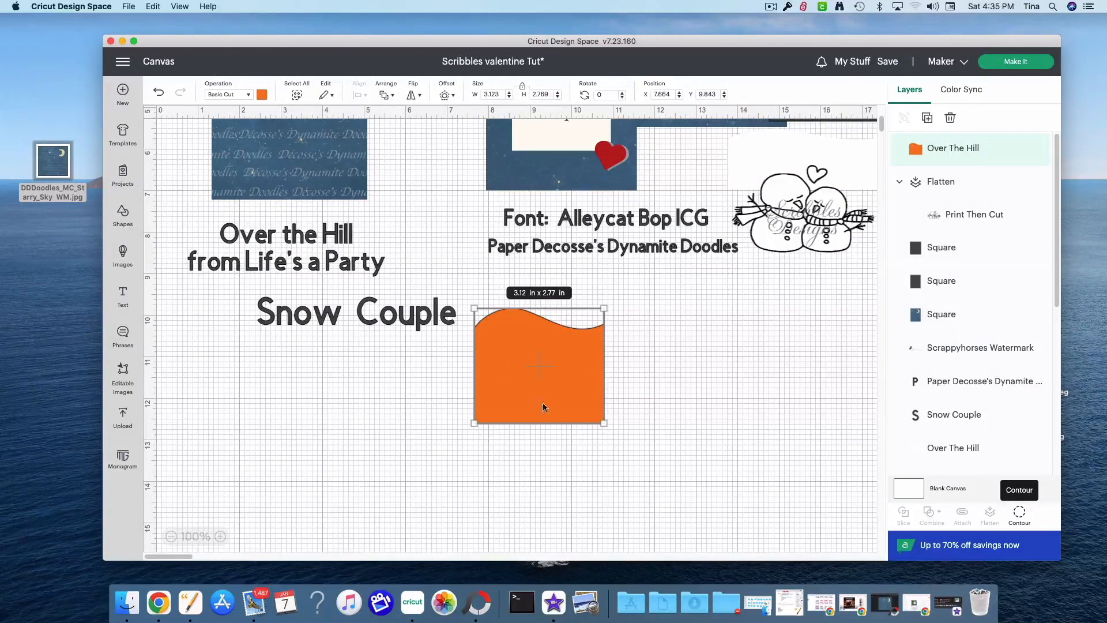
Move the two image-name captions out of the way and place the orange hill over the starry rectangle's lower part, aligned with its left edge
scroll(544, 434, up, 1)
scroll(544, 431, up, 2)
drag(544, 430, 306, 274)
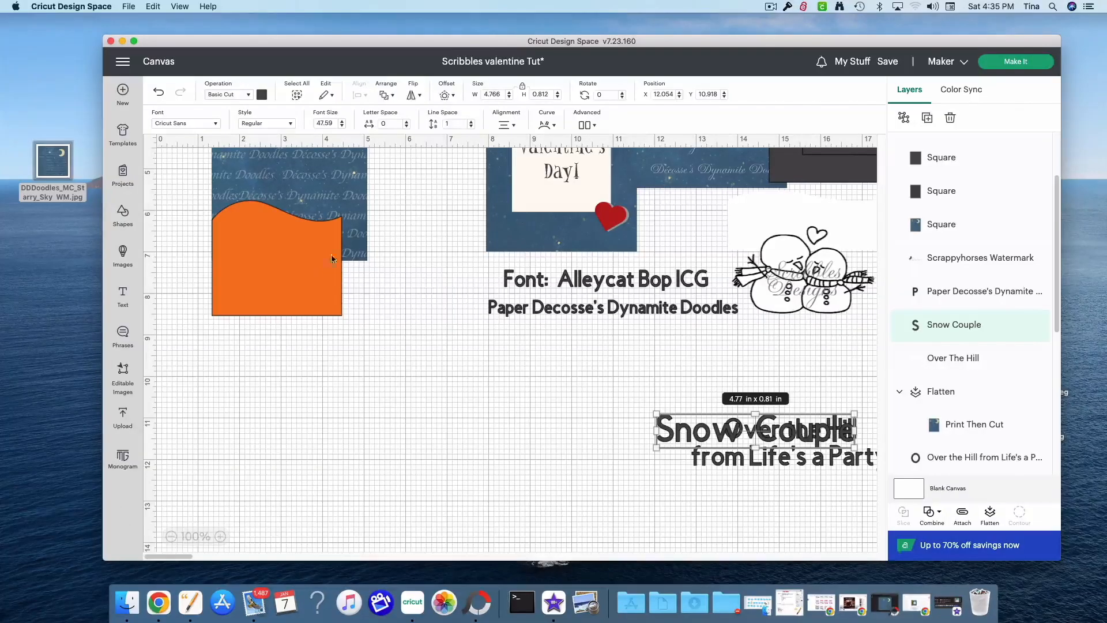
Stretch the orange hill with unlocked proportions to about 2.88 in high and set its width to 3.75 in, matching the starry rectangle
click(326, 291)
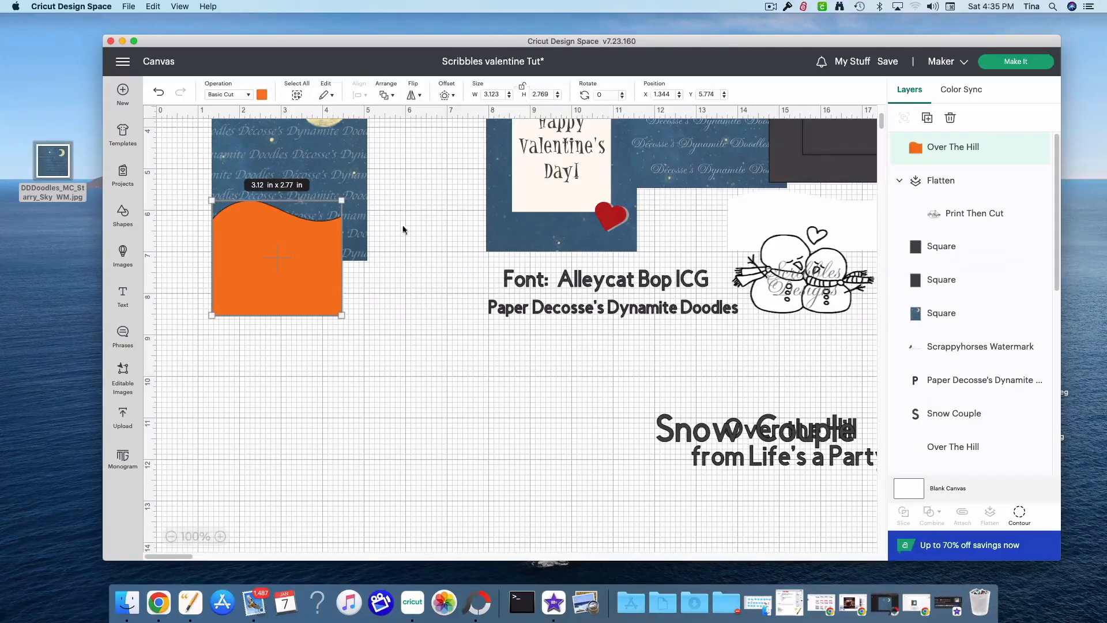
drag(342, 315, 369, 321)
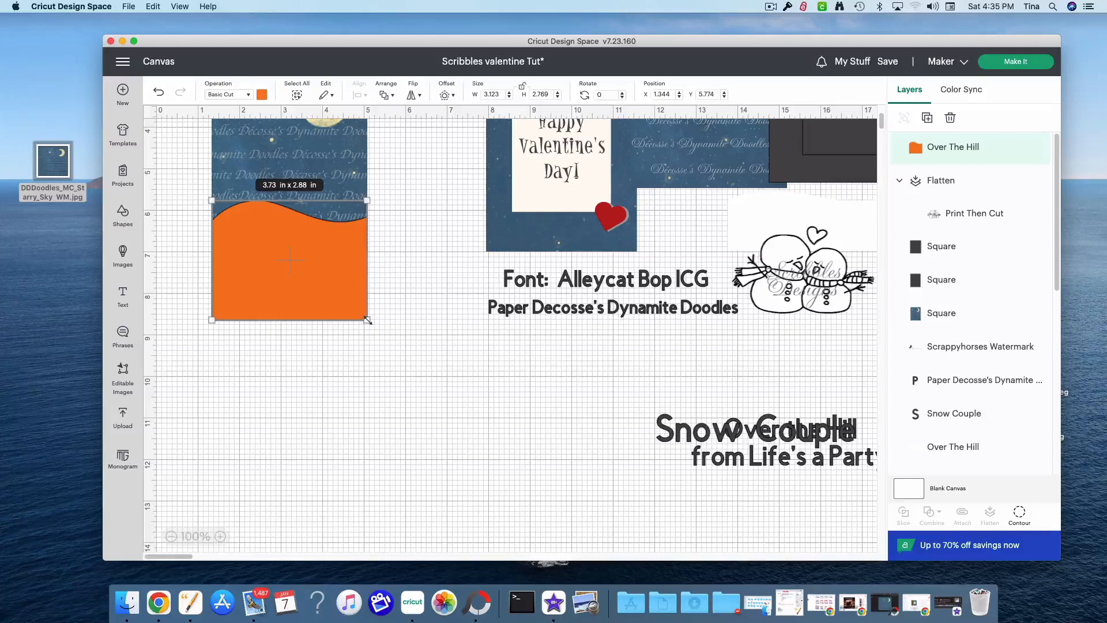
click(302, 160)
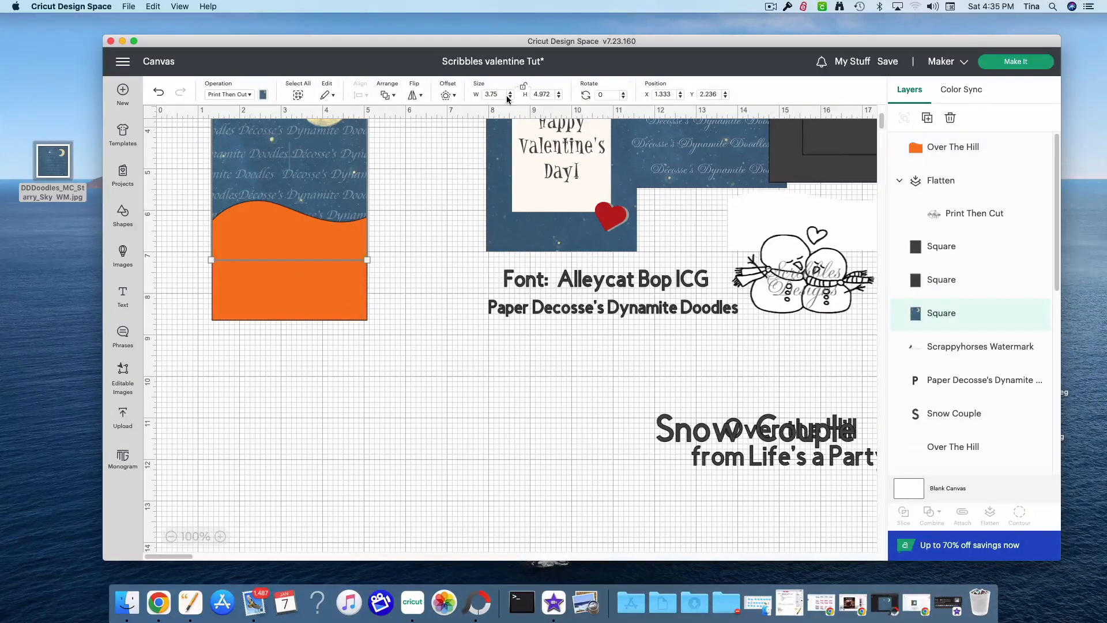
click(337, 287)
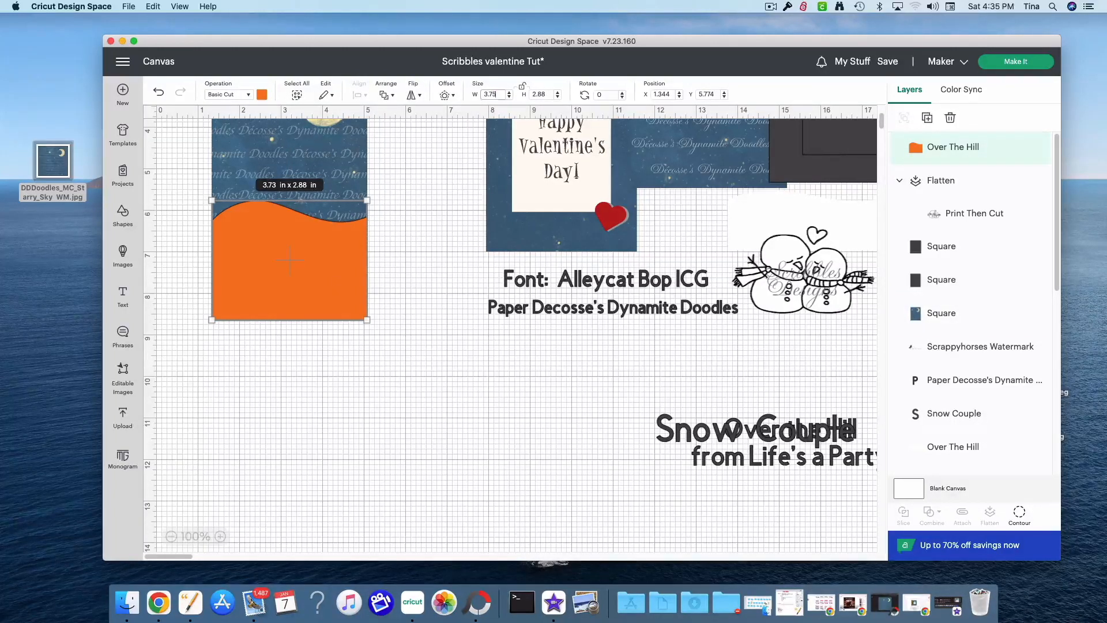
key(Return)
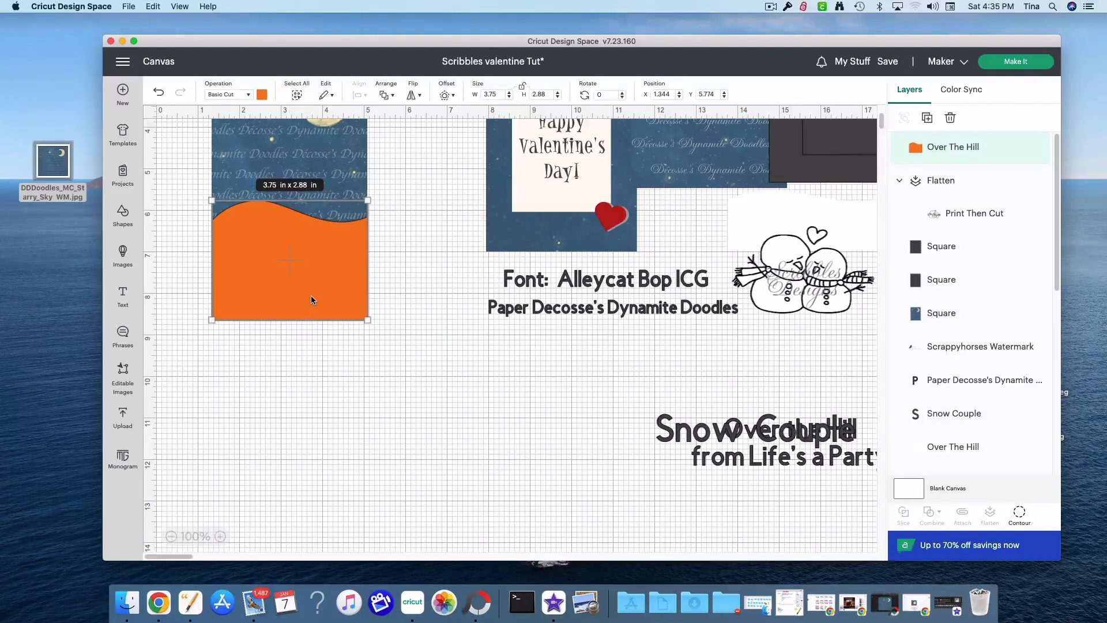
Recolour the orange hill white and nudge it slightly over the starry rectangle
scroll(437, 344, up, 2)
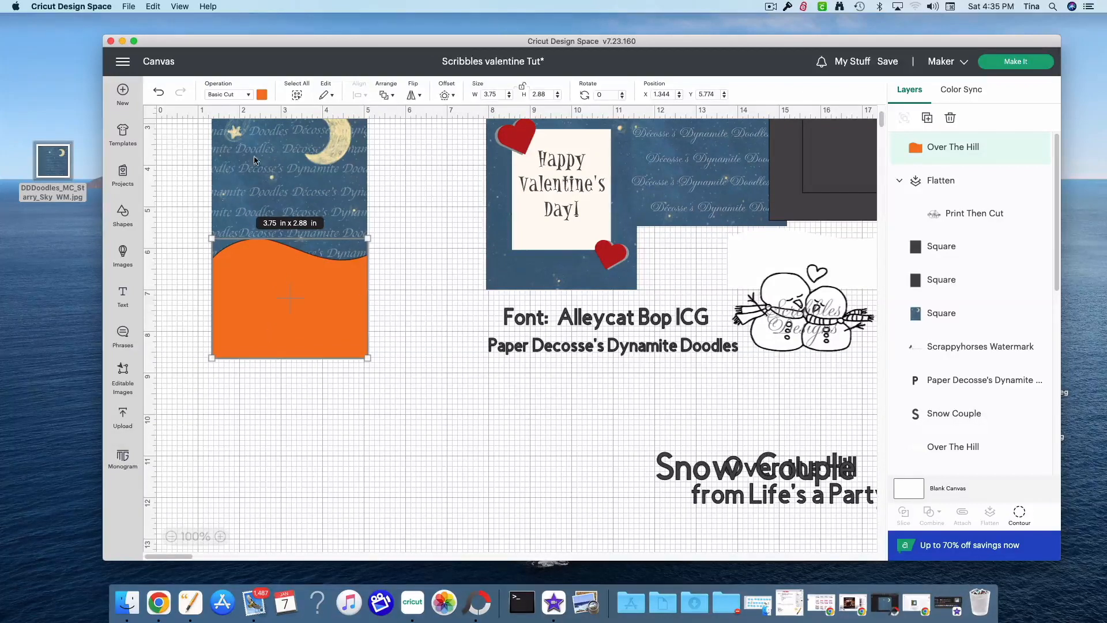
click(262, 95)
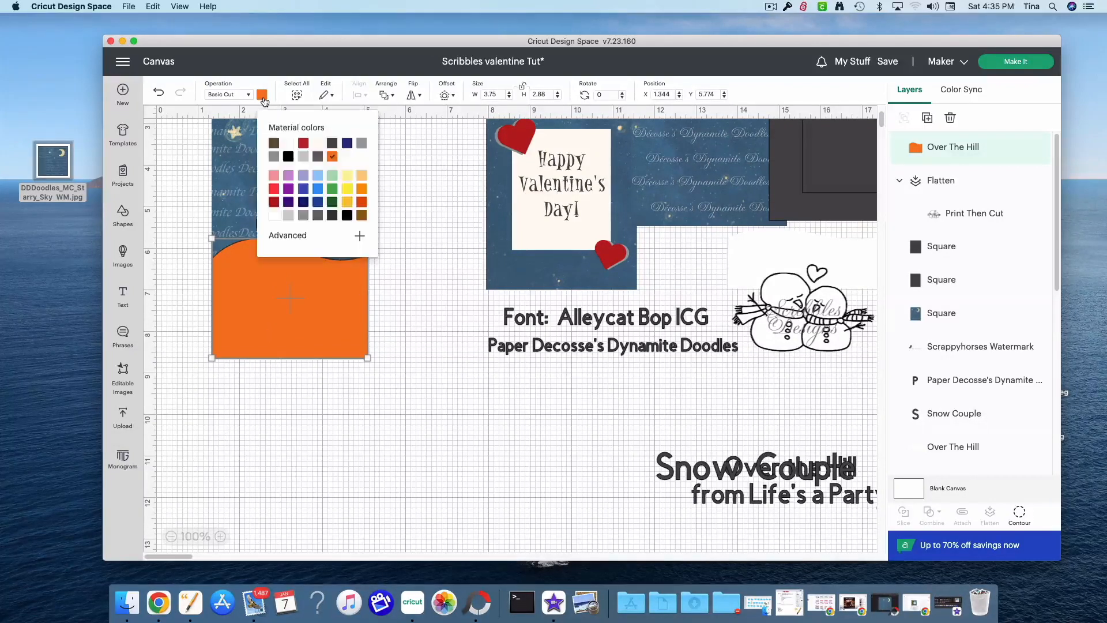
click(288, 144)
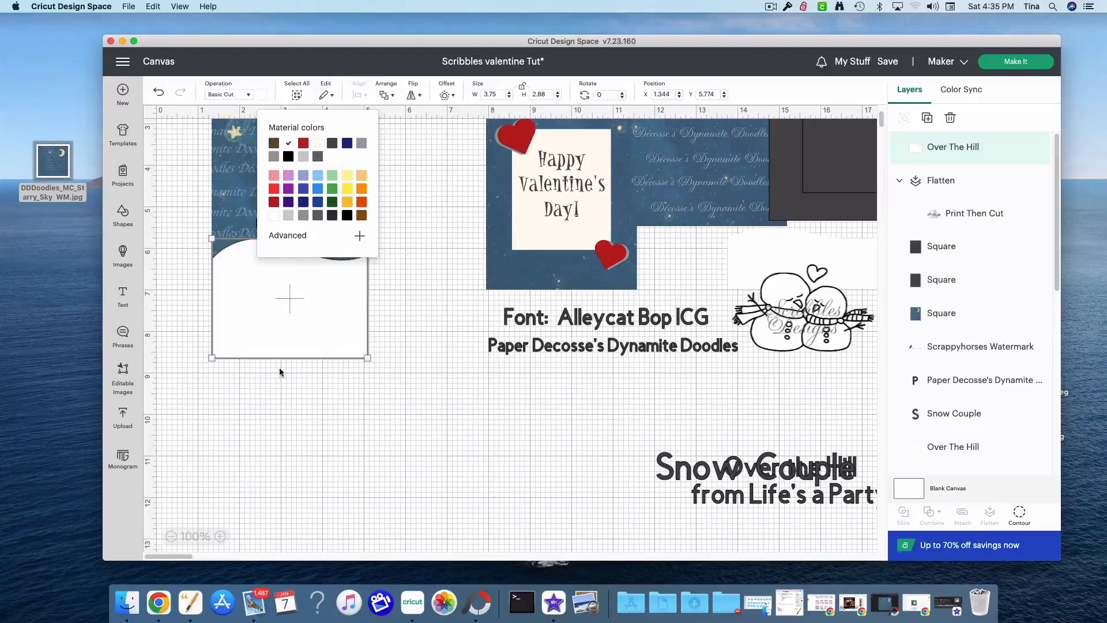
click(311, 417)
drag(305, 347, 301, 349)
Bring the snow couple in front of the white hill and place it centred on the hill's crest
drag(804, 331, 435, 360)
right_click(434, 361)
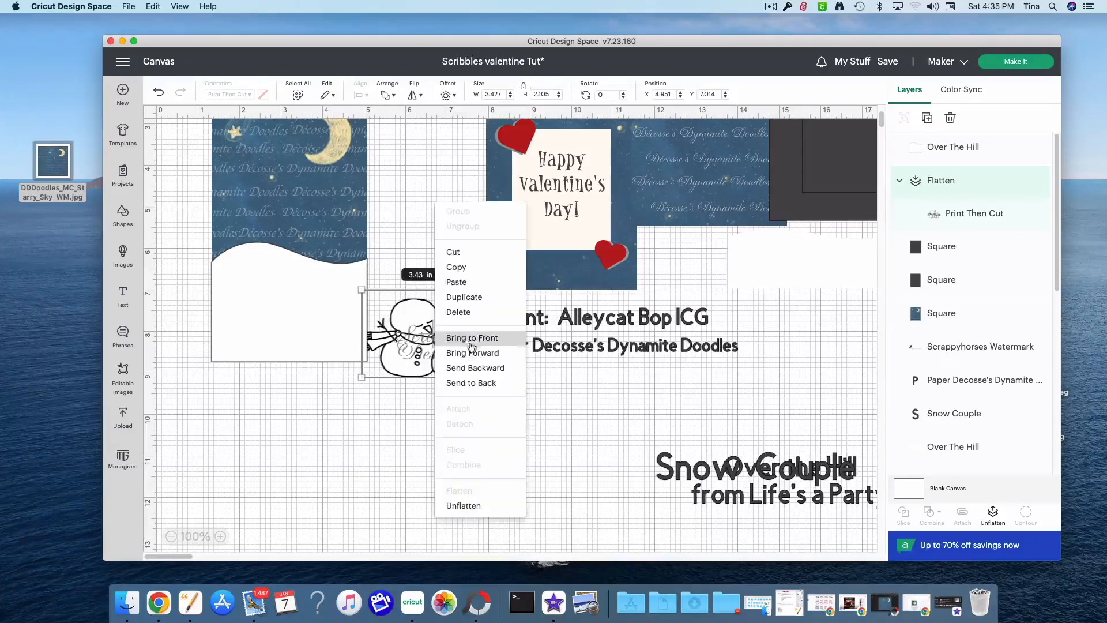
click(485, 353)
right_click(462, 351)
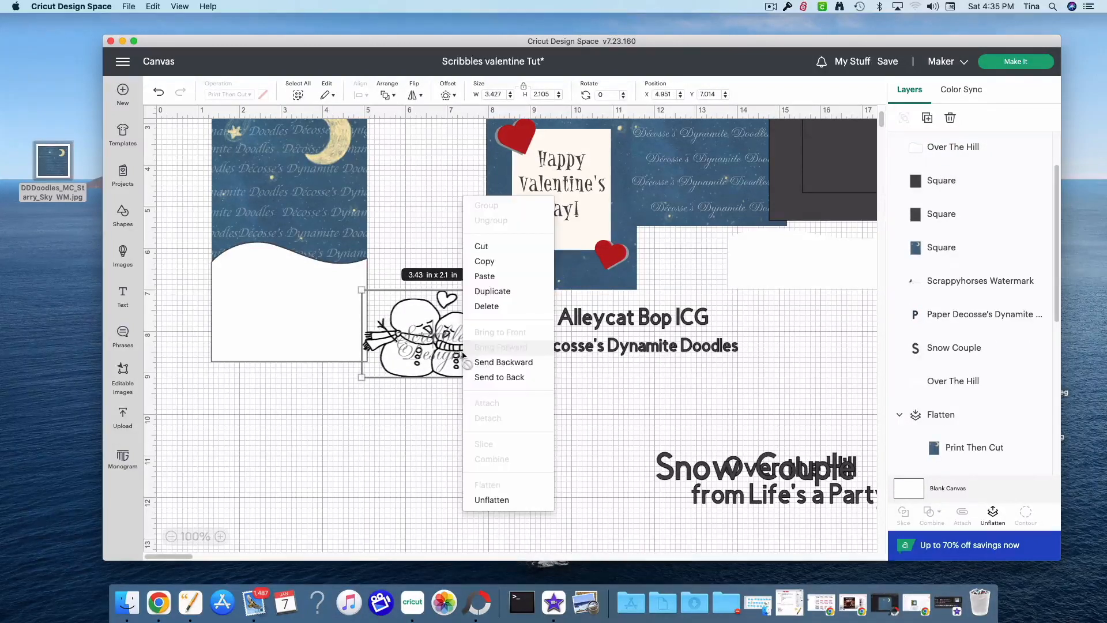
drag(432, 345, 291, 258)
drag(361, 330, 326, 293)
click(337, 231)
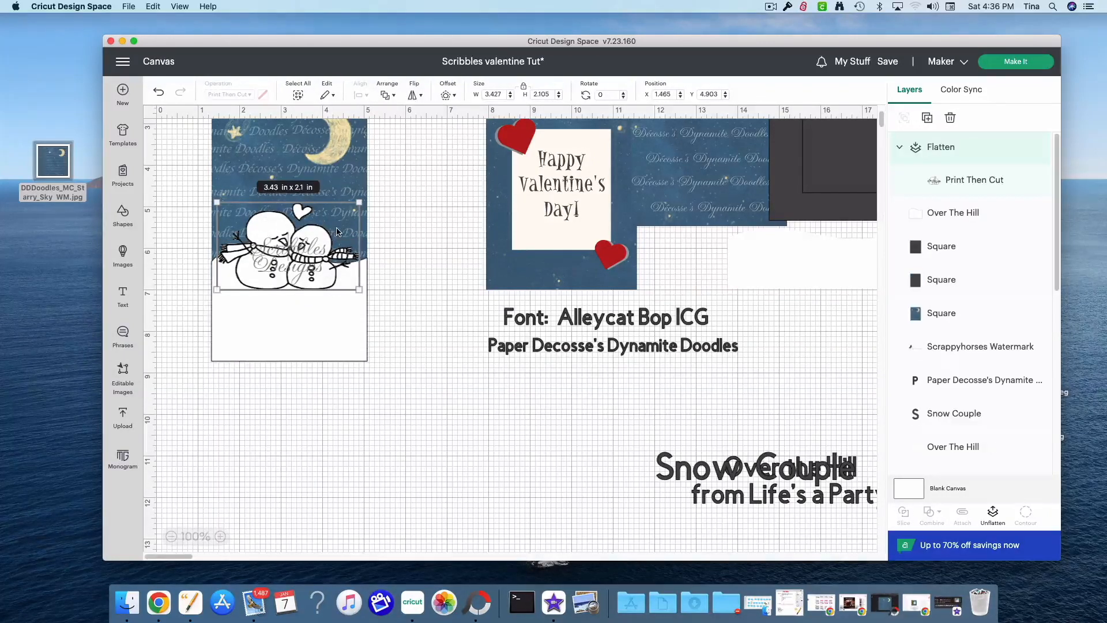
drag(323, 287, 323, 285)
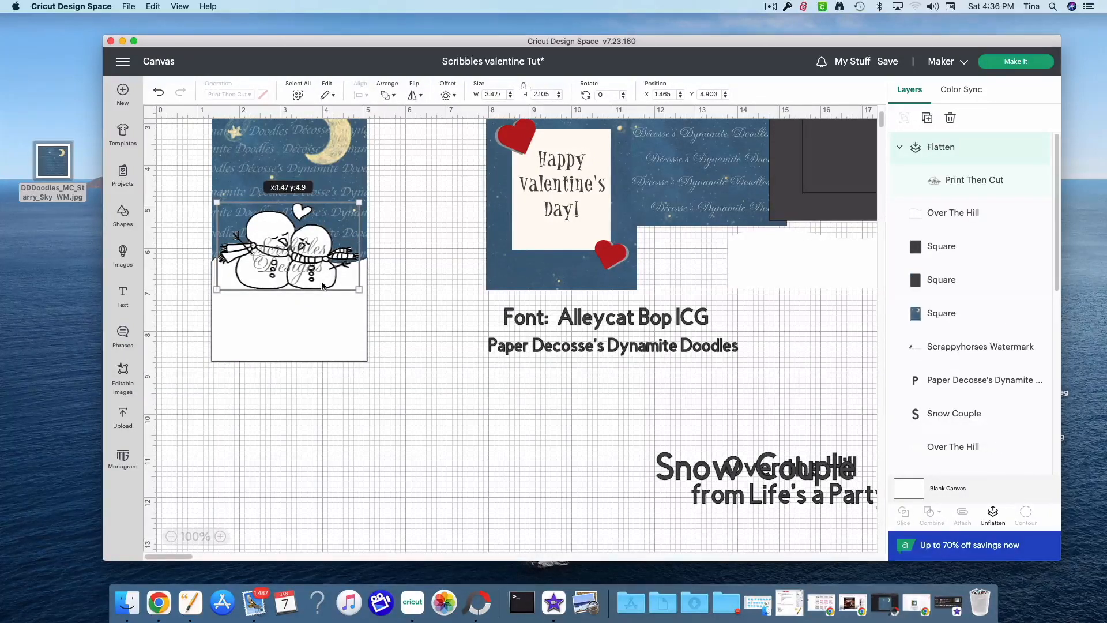
Raise the white hill to a Y position of about 5.68 and shift the snow couple up slightly to match
click(352, 191)
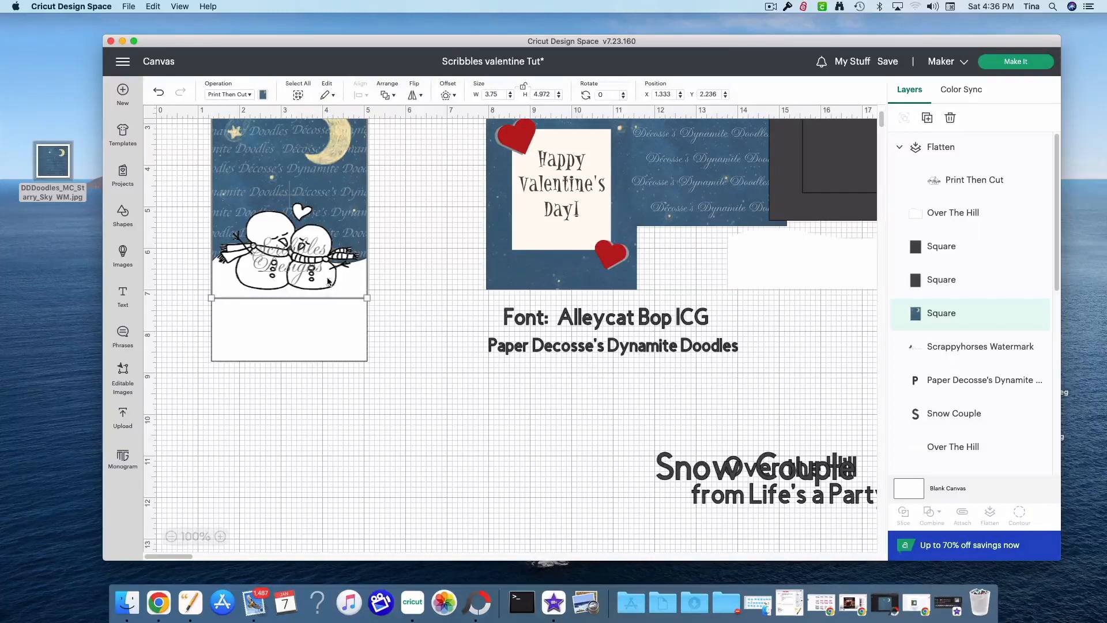
drag(330, 329, 330, 323)
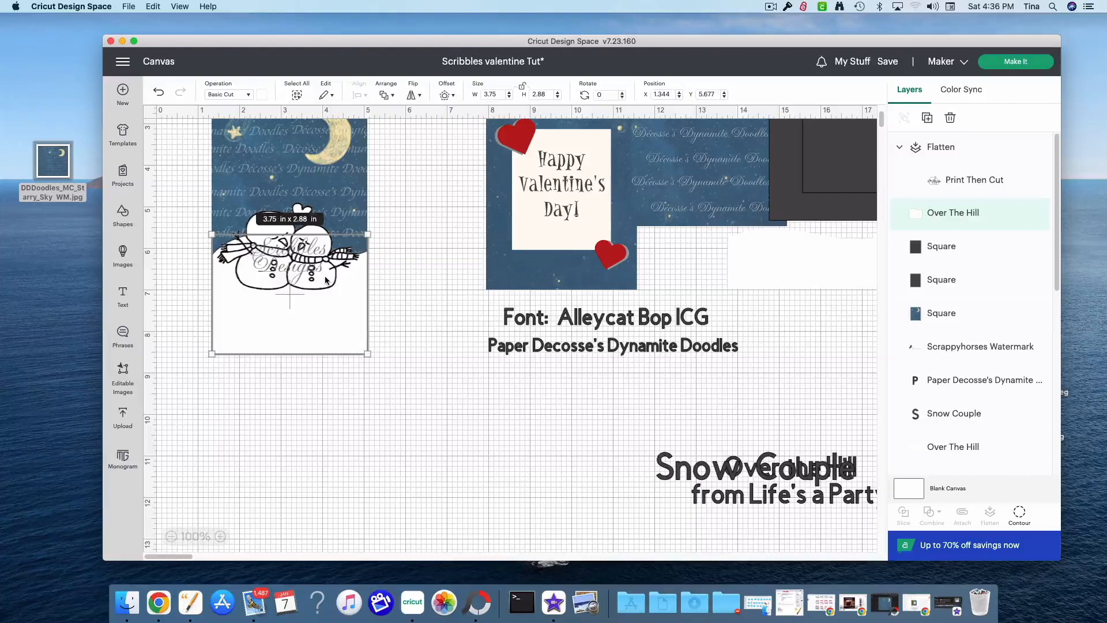
click(427, 237)
drag(320, 282, 318, 273)
click(437, 361)
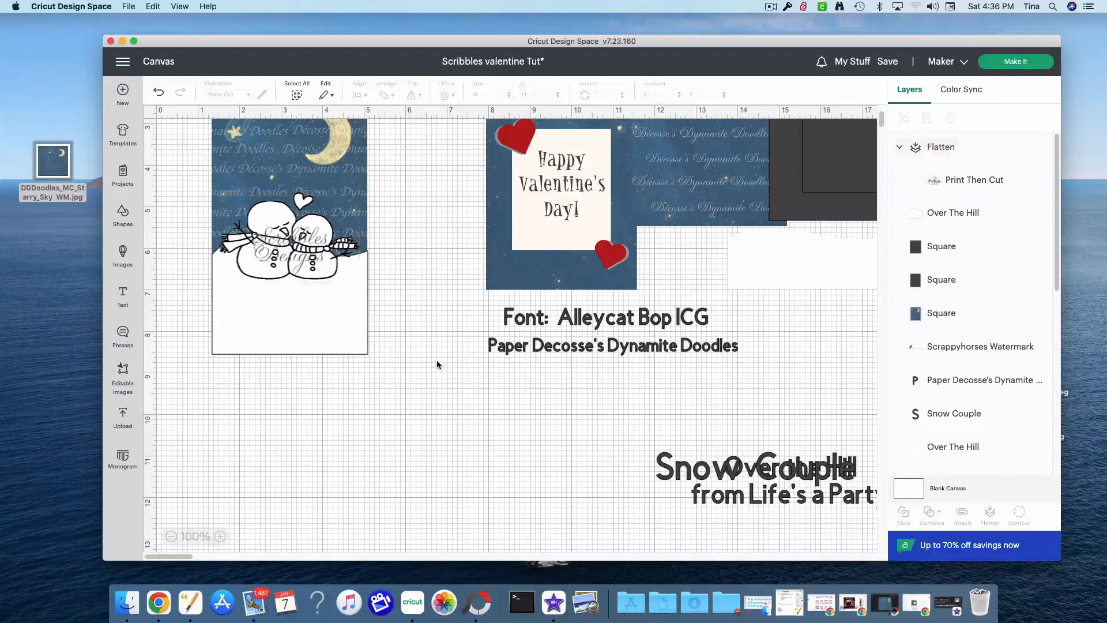
Raise the snow couple a little more and move the white hill up to a Y position of about 5.43
scroll(437, 360, up, 3)
drag(315, 342, 315, 339)
drag(313, 383, 313, 372)
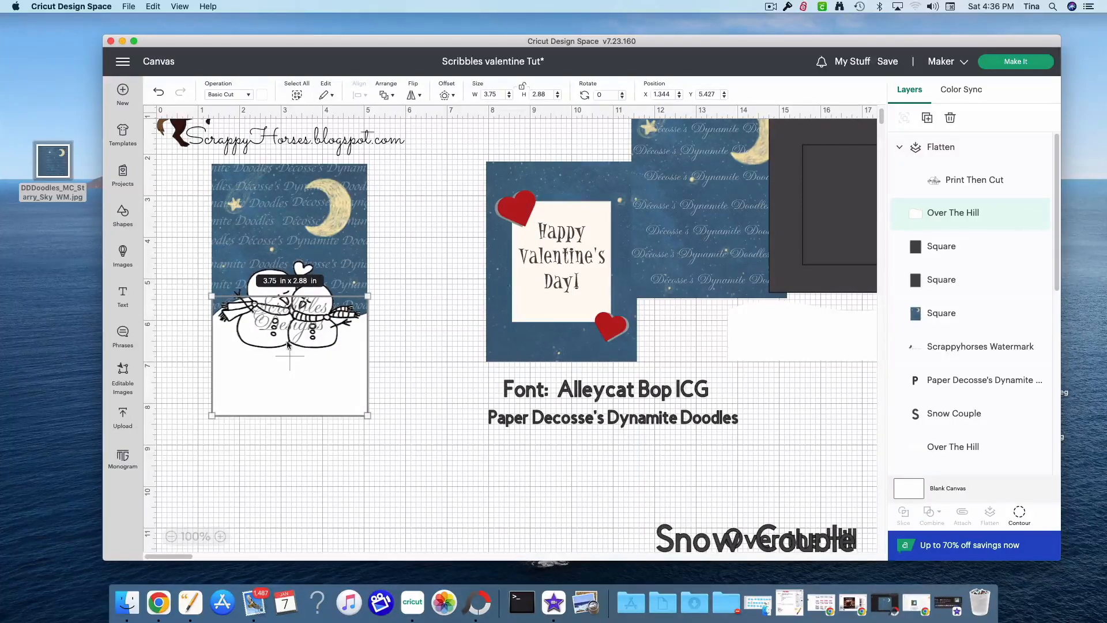
Move the snow couple off the card onto the font captions and shift the white hill slightly right of the starry rectangle
click(354, 274)
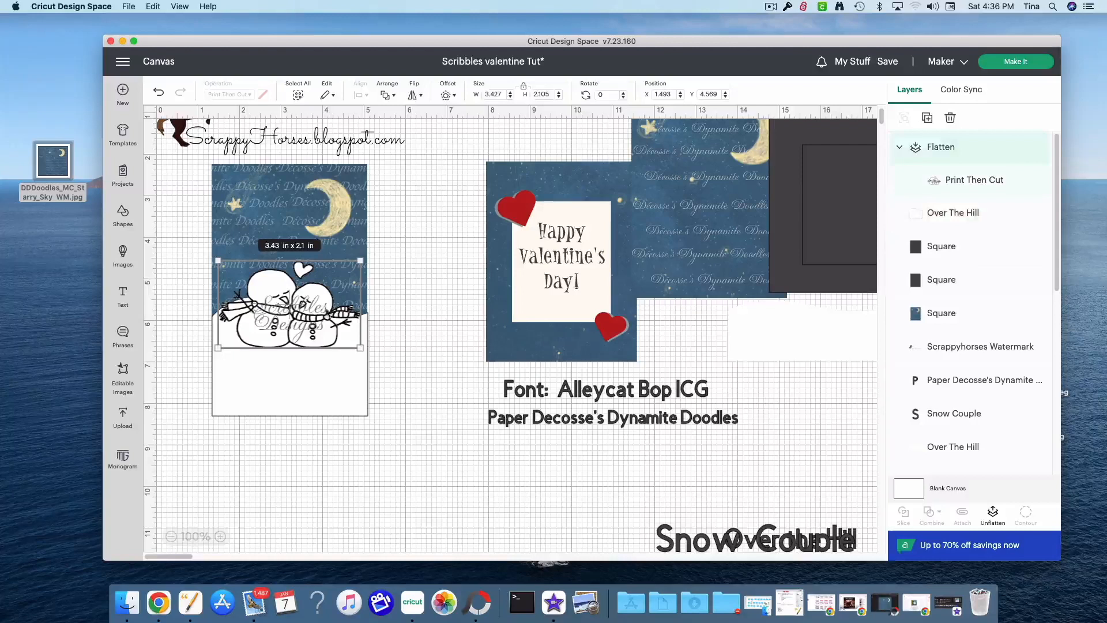
drag(329, 312, 585, 439)
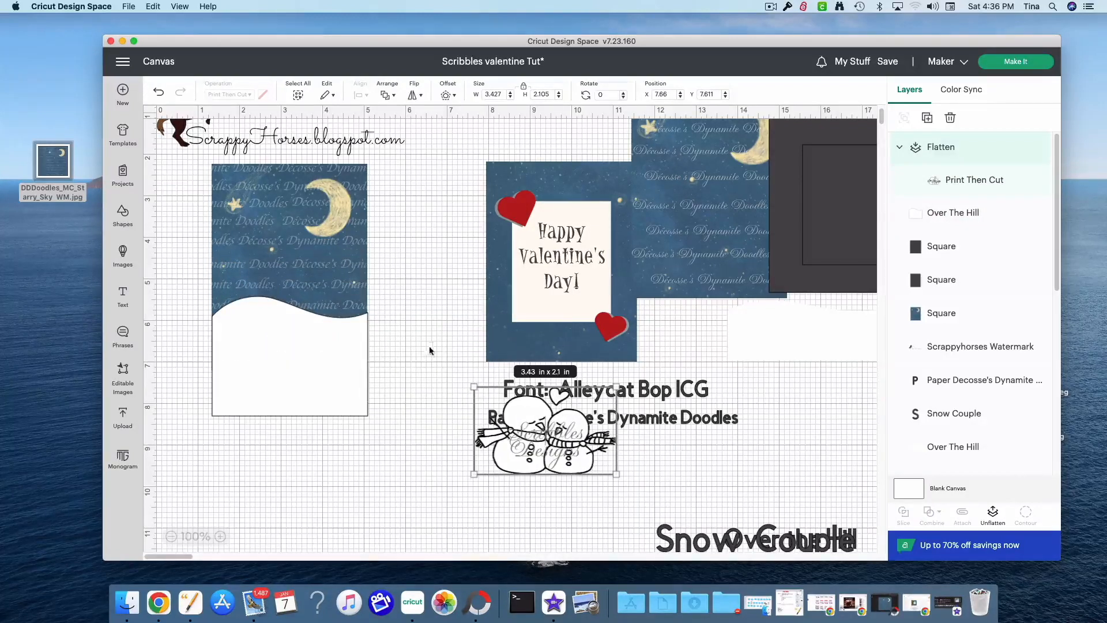
click(289, 355)
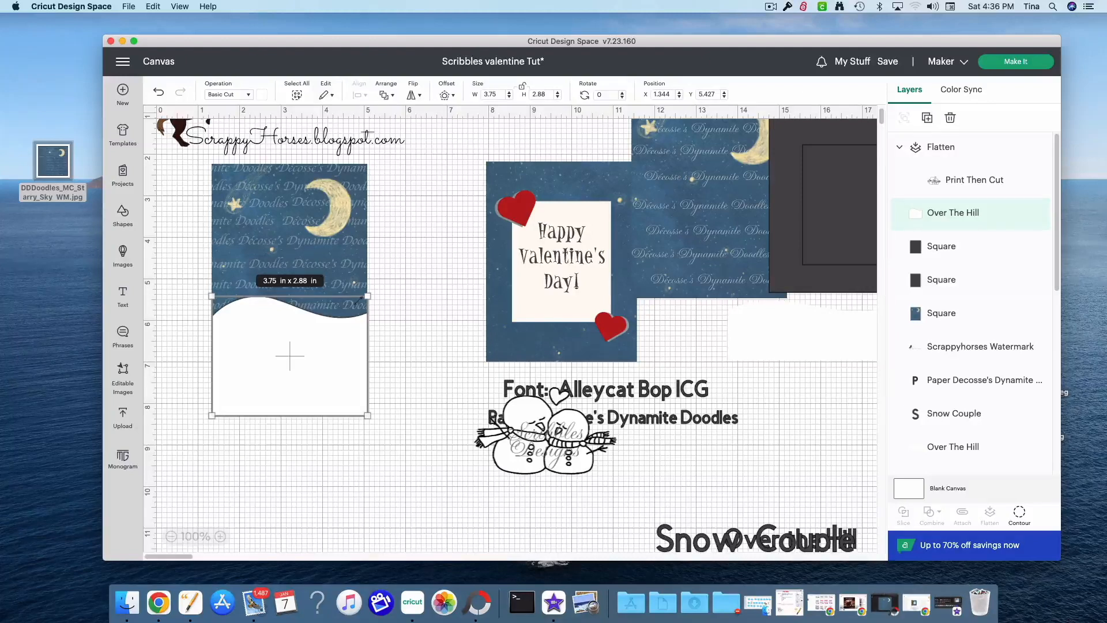
drag(355, 298, 360, 305)
click(319, 460)
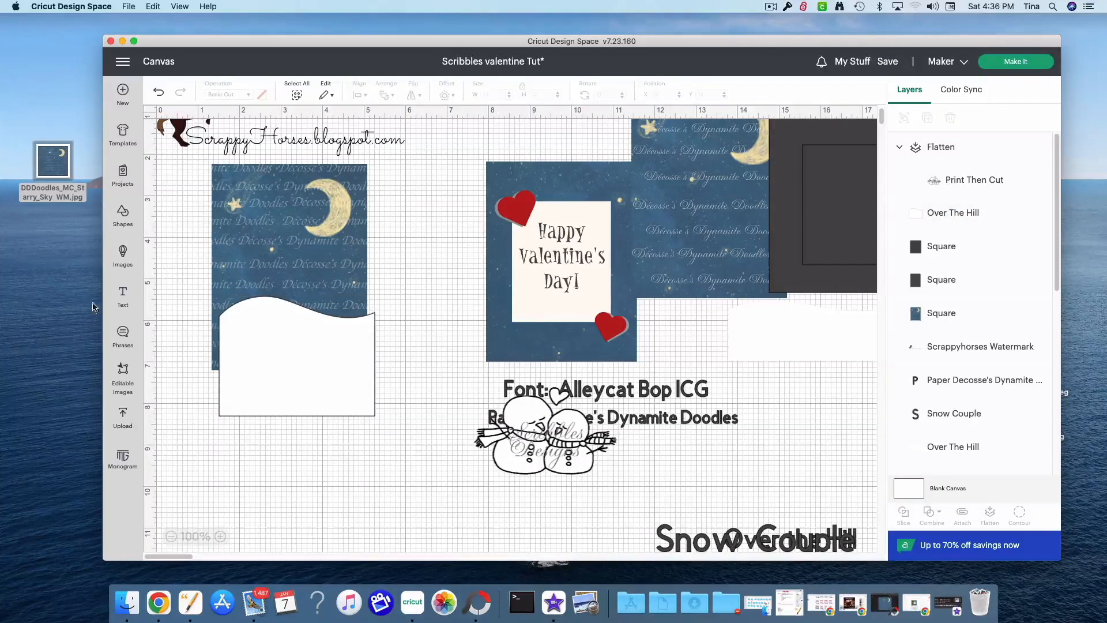
Add a square, stretch it to about 4.68 × 2.04 in, and place it over the lower part of the white hill
click(123, 224)
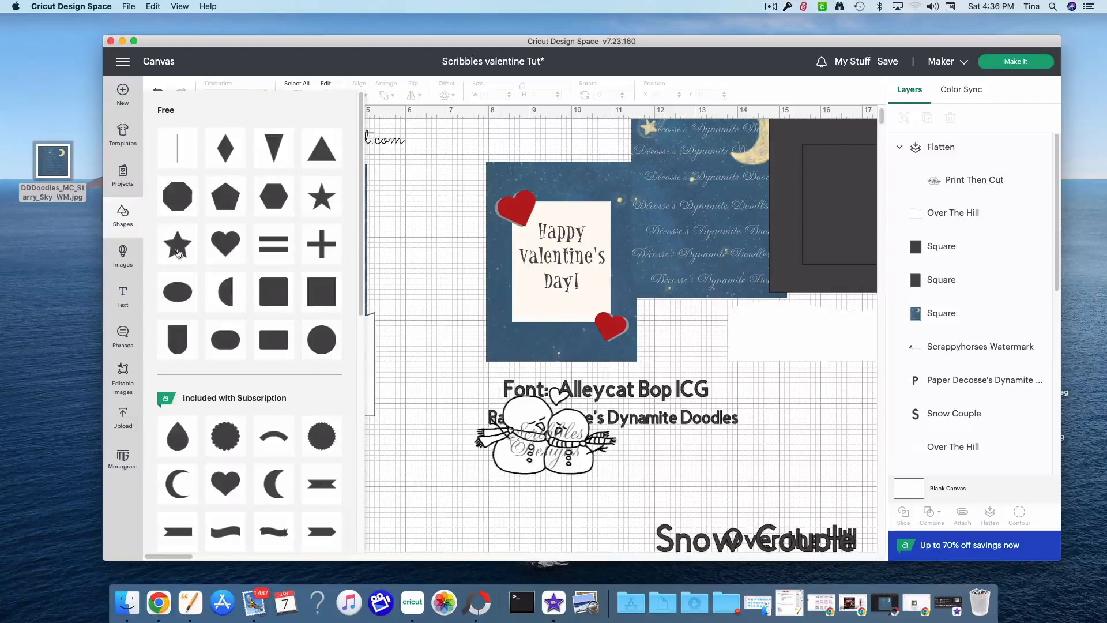
click(315, 300)
drag(248, 304, 242, 438)
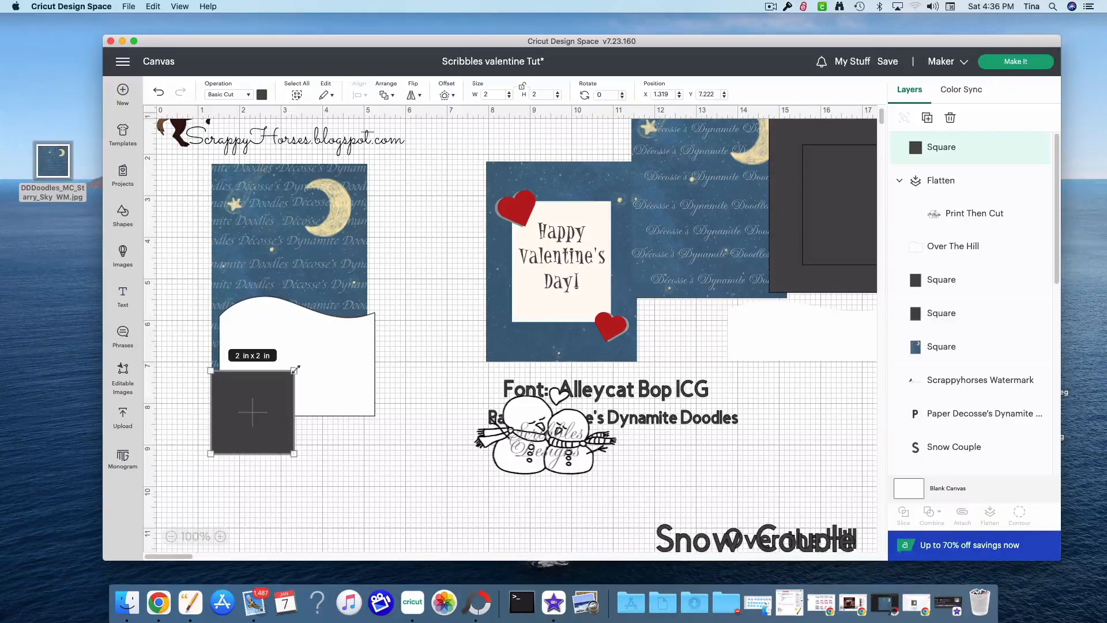
drag(295, 368, 404, 369)
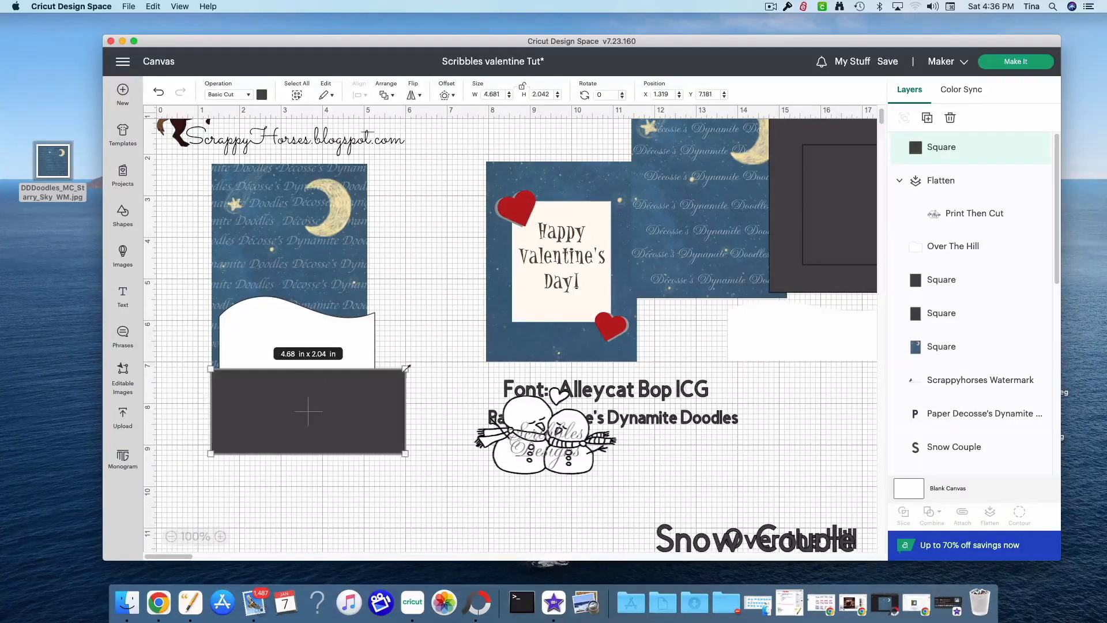
drag(295, 418, 293, 420)
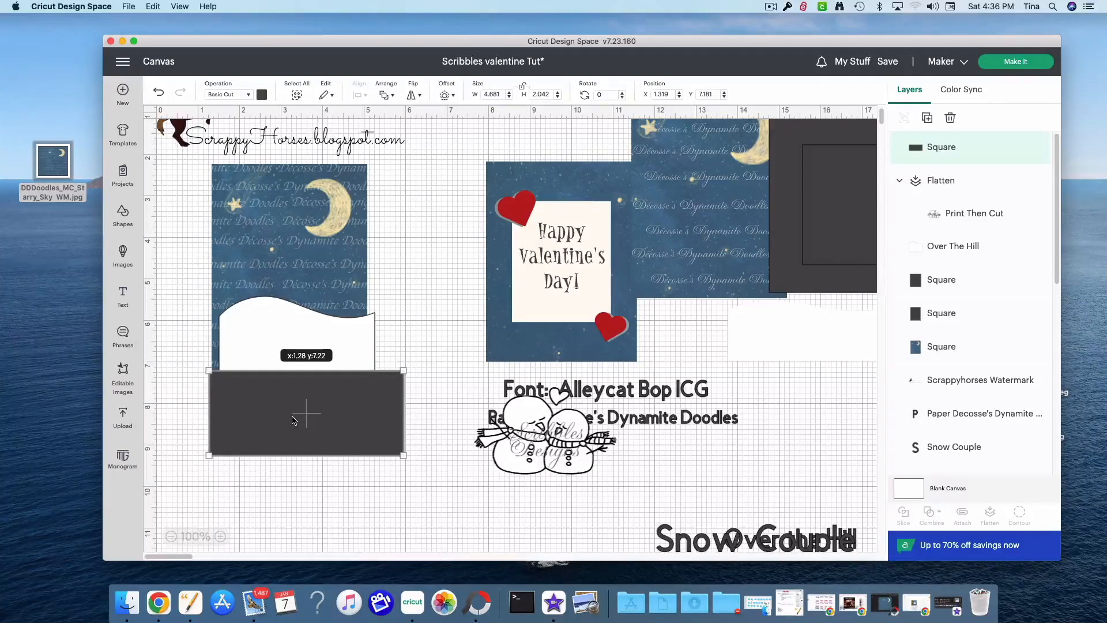
Move the starry rectangle off the hill and slice the white hill with the overlapping dark rectangle
click(321, 256)
drag(321, 255, 584, 263)
drag(209, 303, 314, 477)
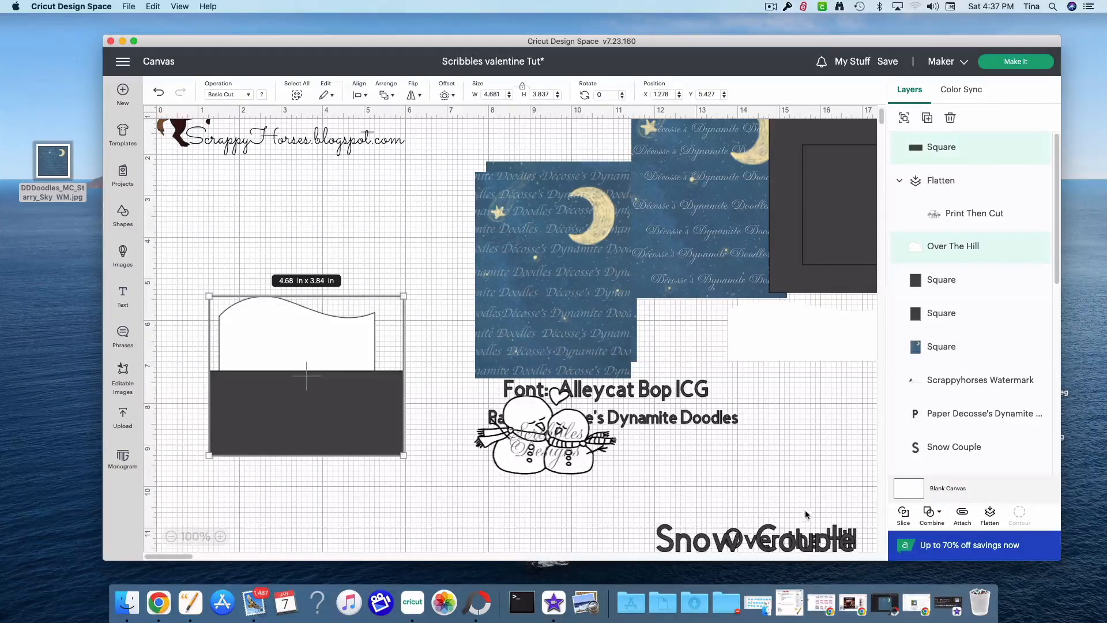
click(903, 514)
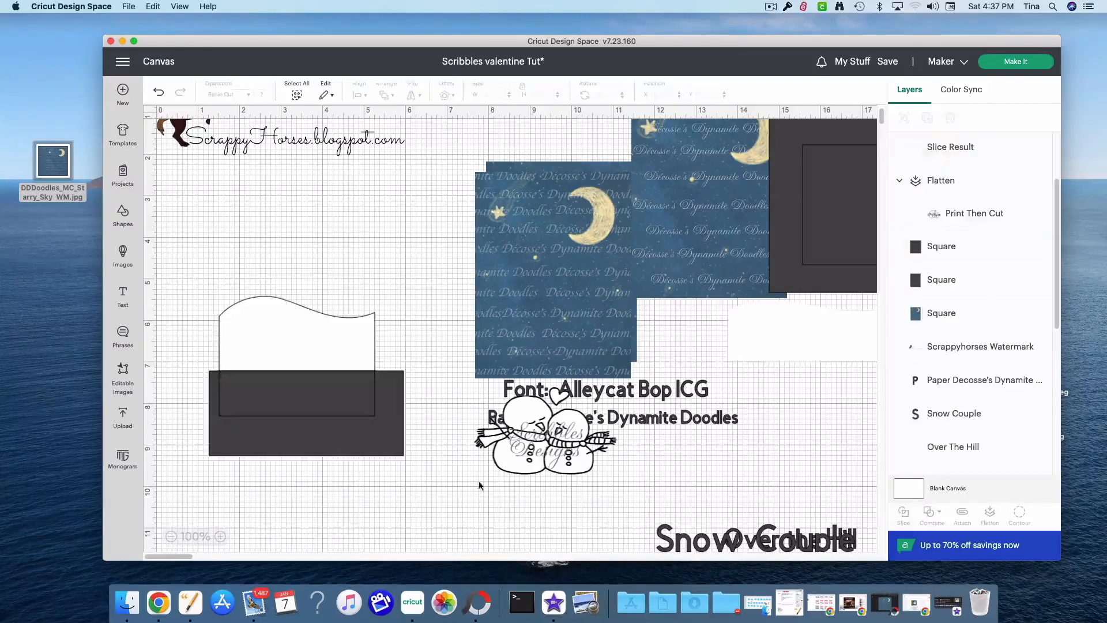
Separate the trimmed white hill from the slice pieces and delete the leftover dark and cut-off pieces
drag(288, 354, 286, 343)
click(305, 433)
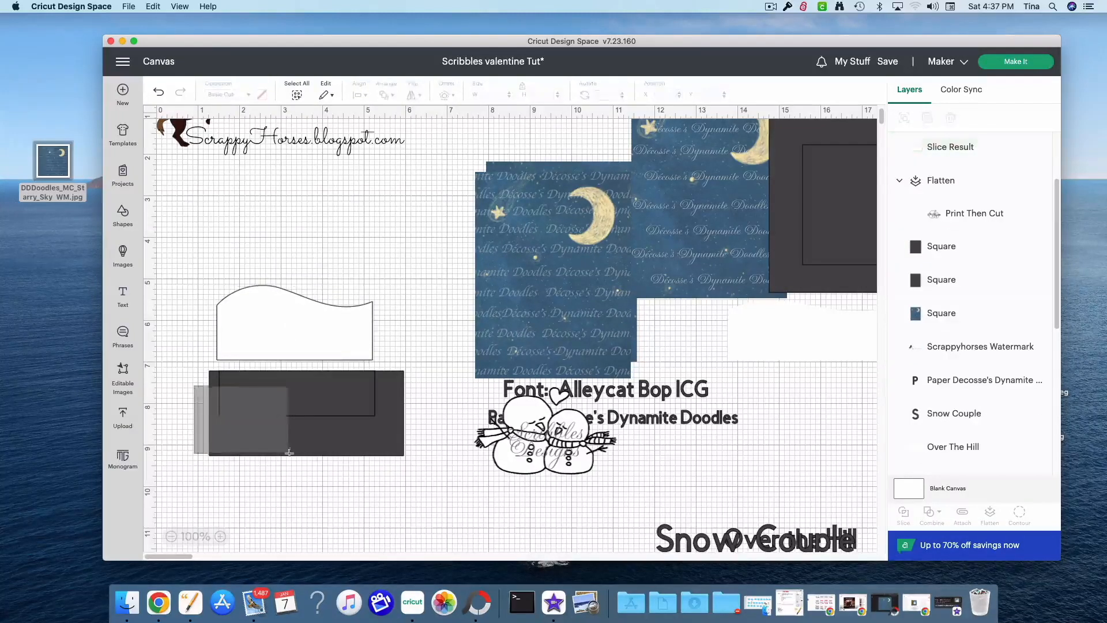
drag(305, 432, 775, 484)
key(Delete)
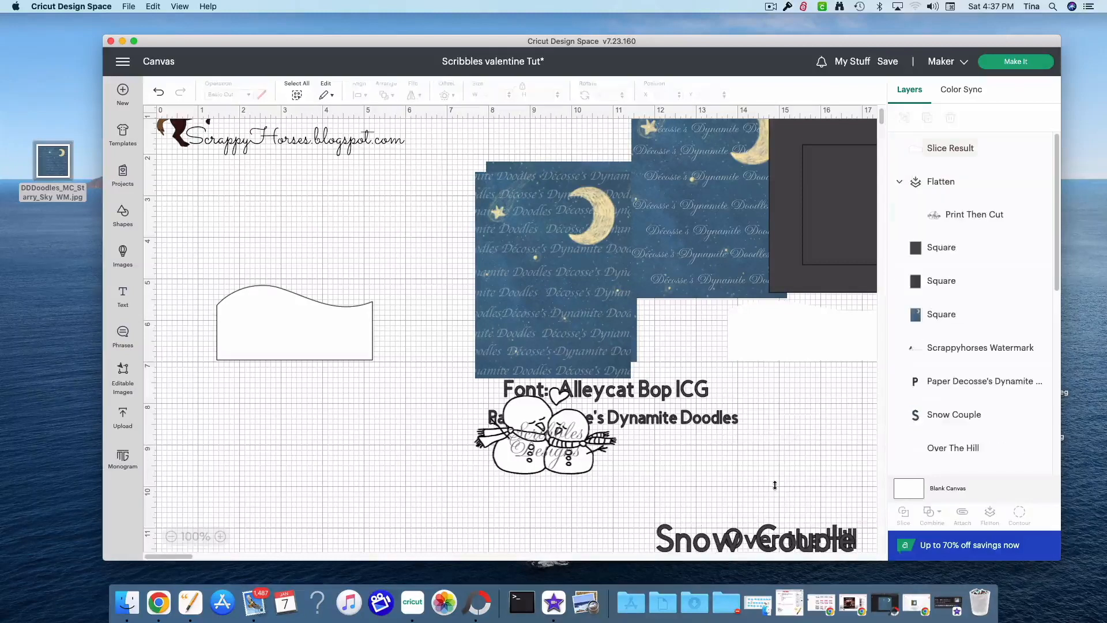
Place the starry rectangle behind the trimmed hill, align their bottom and right edges, and shift both down the canvas
drag(587, 373, 329, 356)
drag(395, 390, 203, 264)
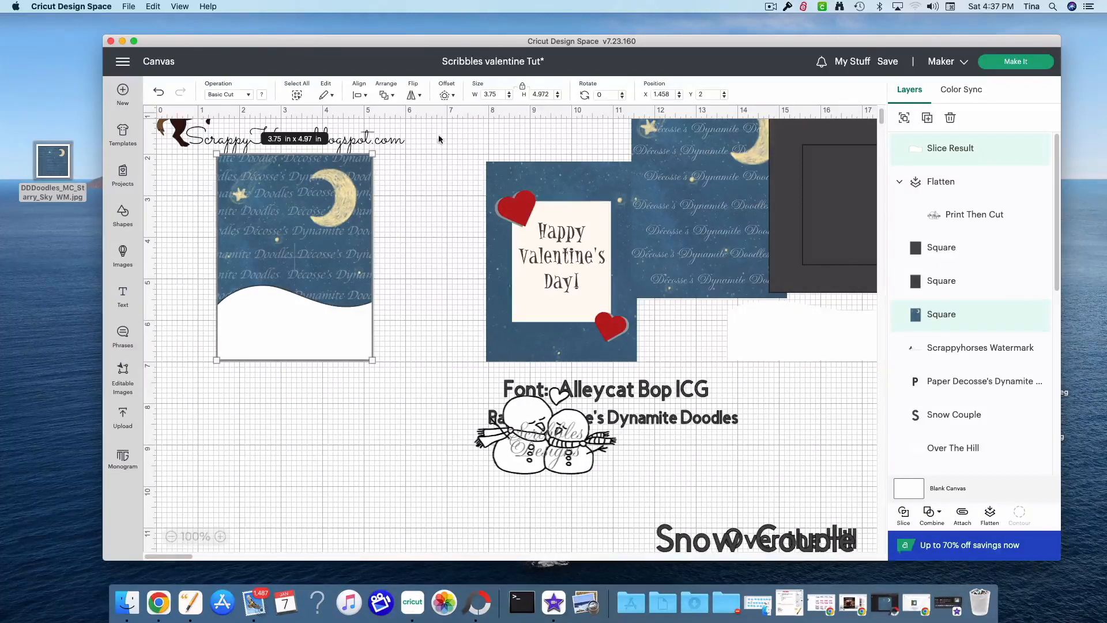
click(356, 96)
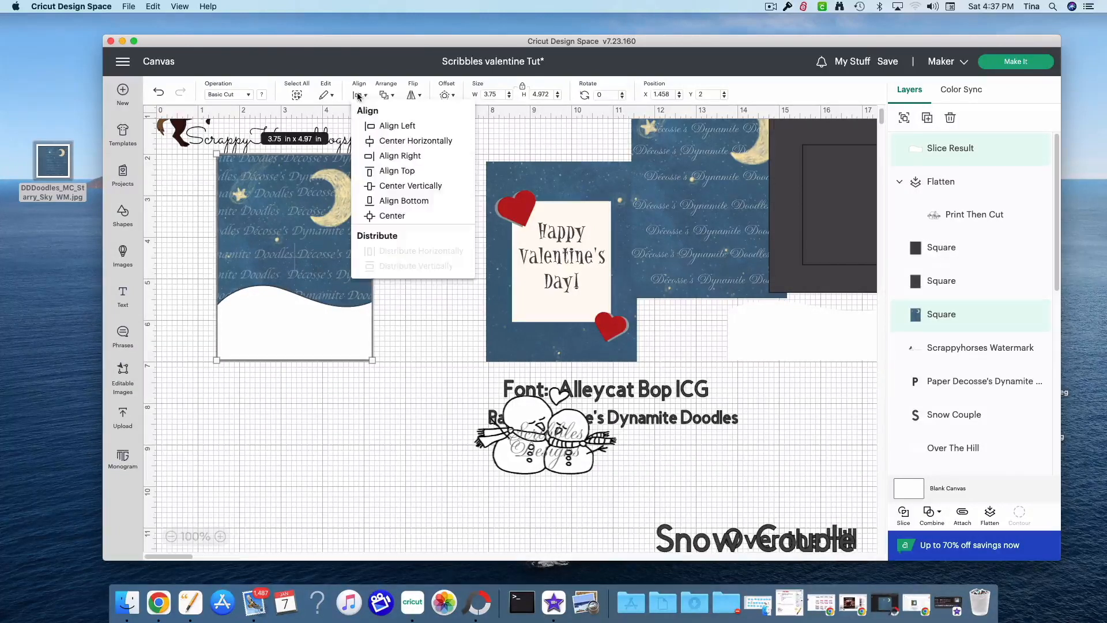
click(402, 215)
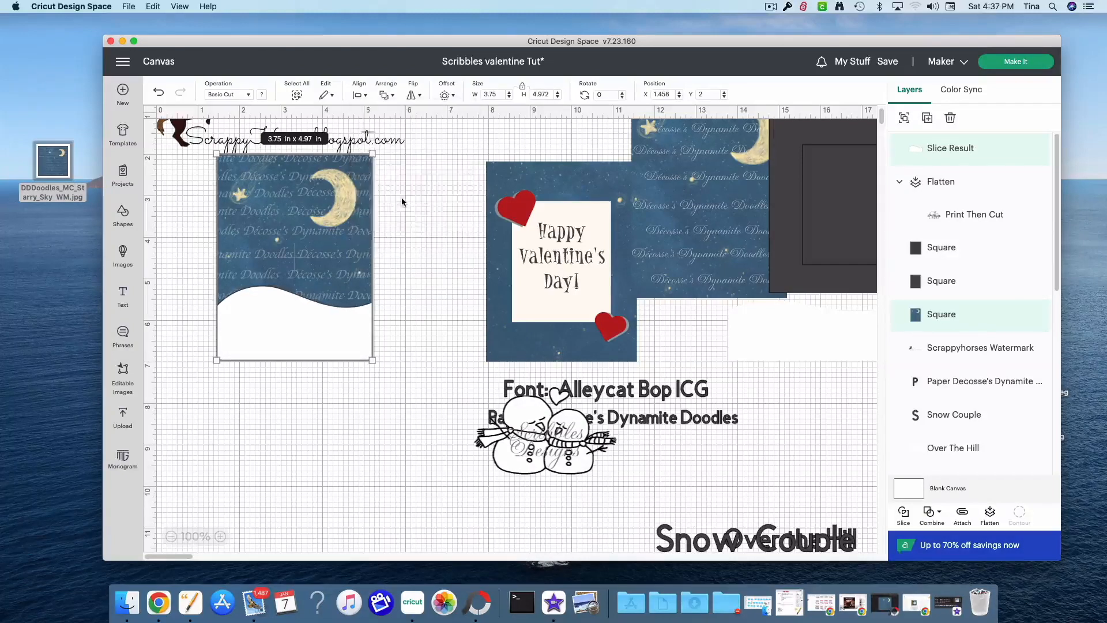
click(359, 95)
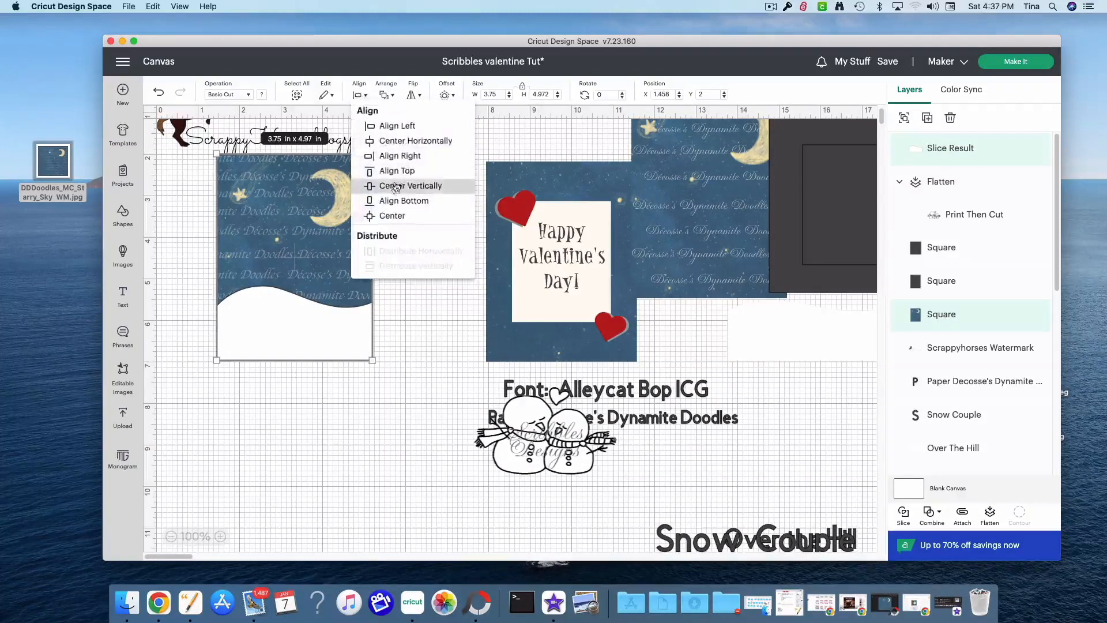
click(395, 157)
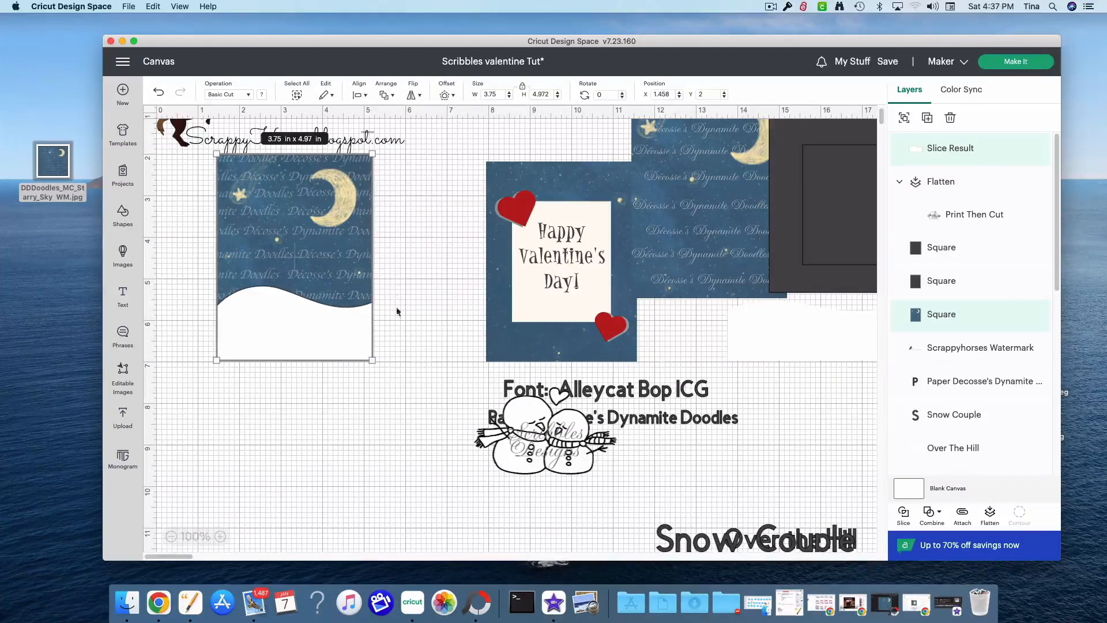
drag(410, 384, 341, 371)
click(429, 438)
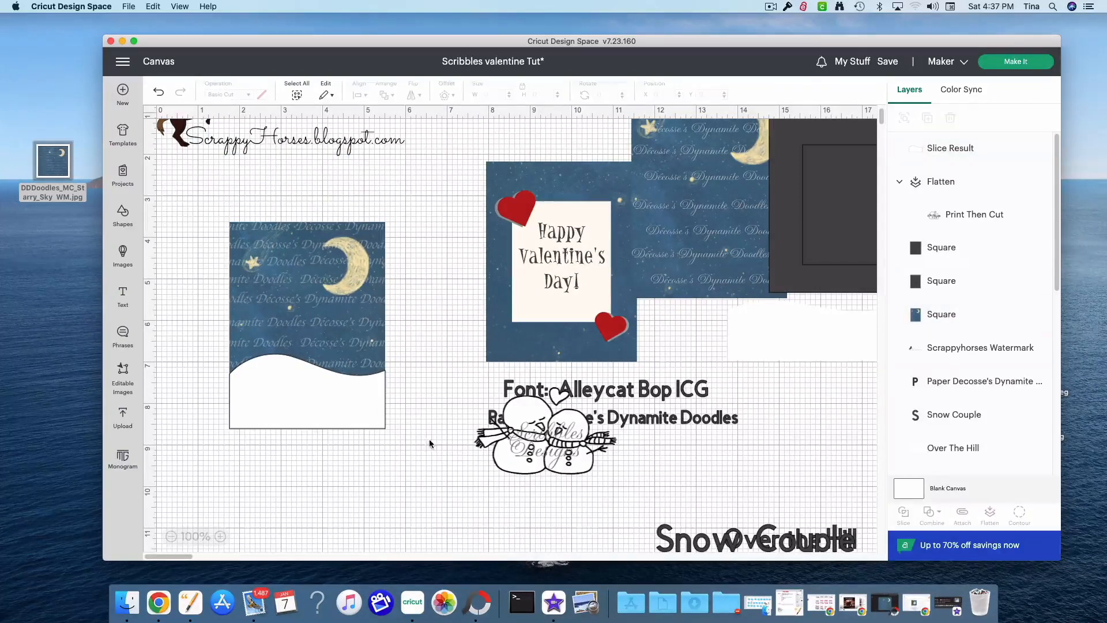
Bring the snow couple to the front and place it on the hill's crest at about X 2.01, Y 5.75
drag(530, 465, 428, 420)
right_click(427, 419)
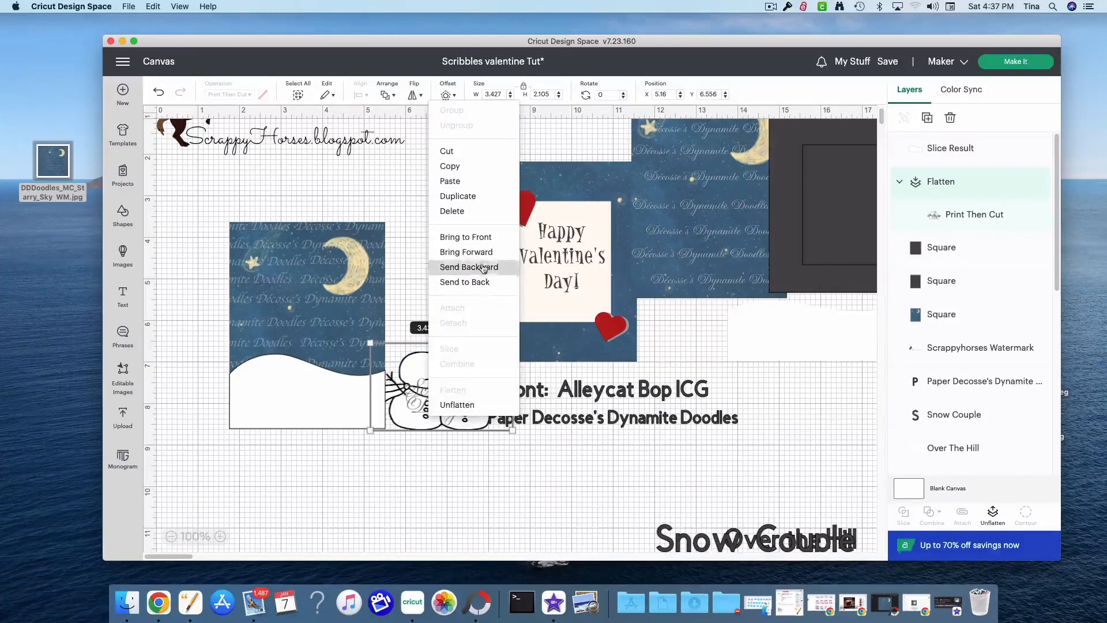
click(484, 238)
drag(473, 407, 342, 372)
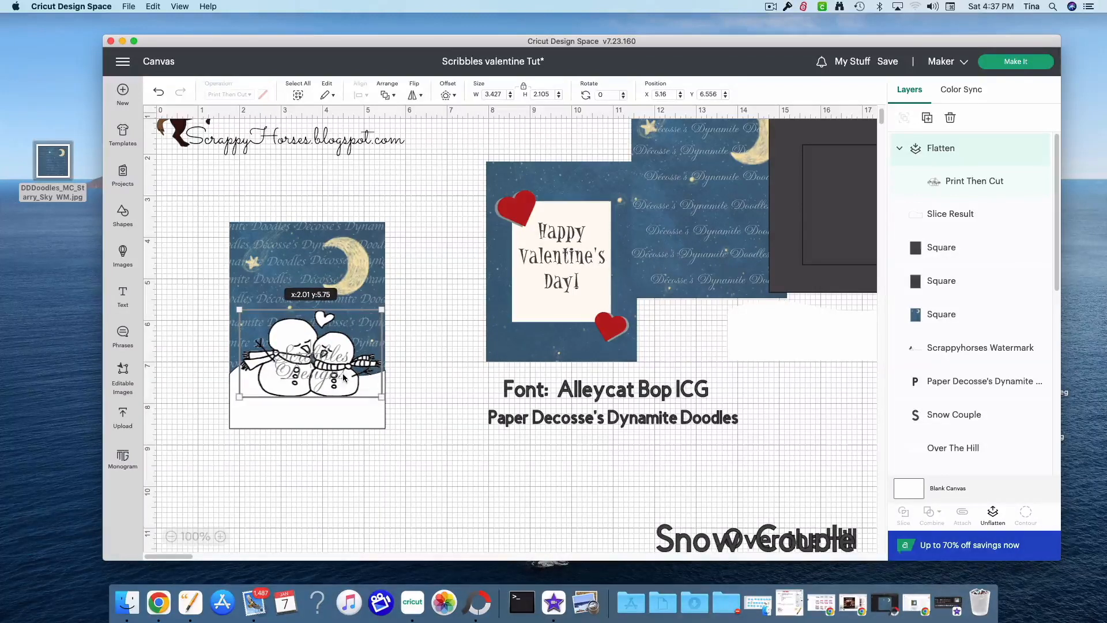
drag(343, 372, 342, 373)
click(414, 476)
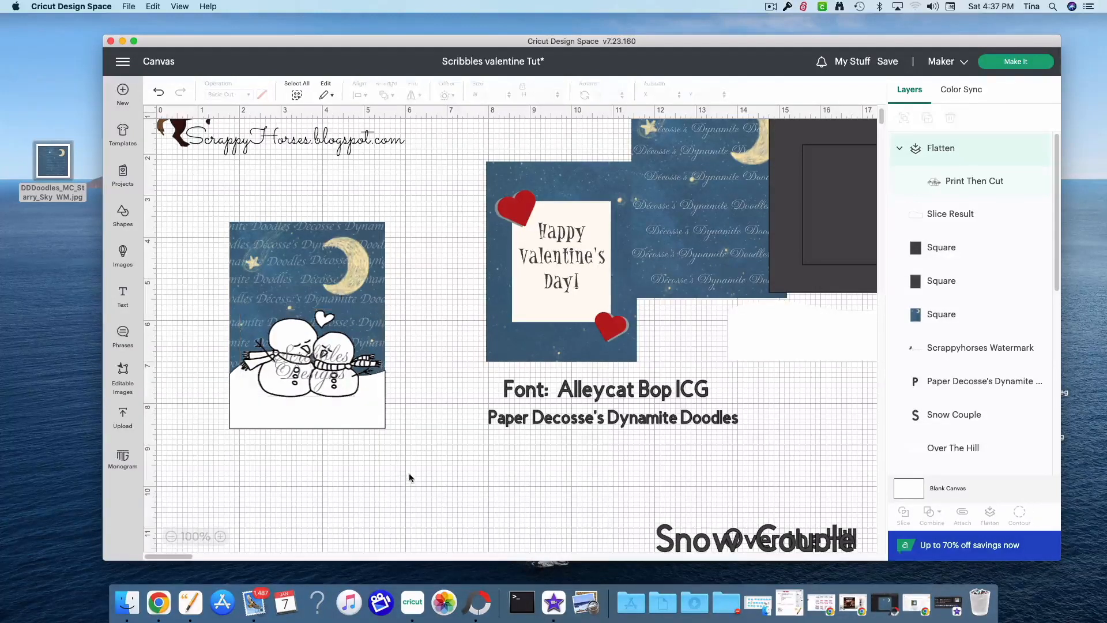
Flatten the snow couple, hill and starry rectangle into one printable image and shift it slightly up and left
drag(424, 472, 178, 233)
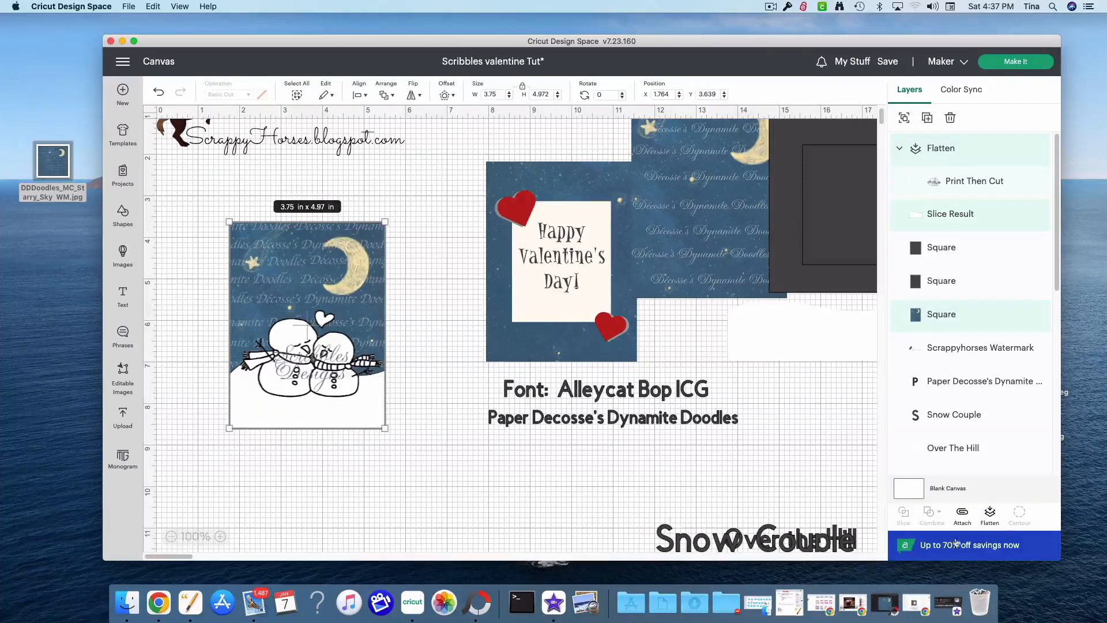
click(990, 514)
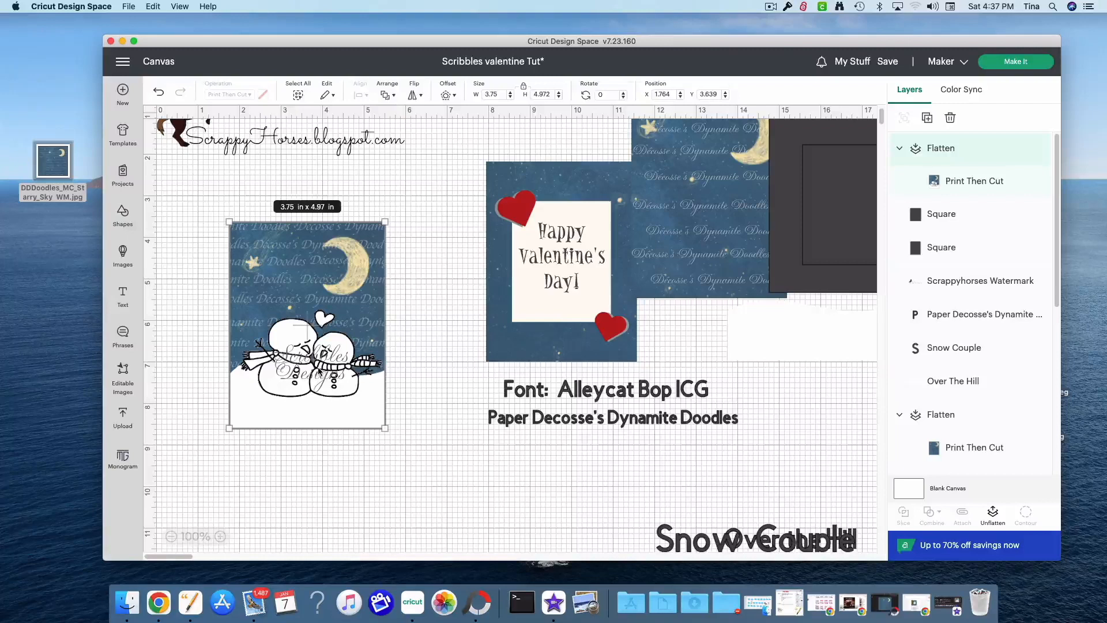
drag(318, 372, 274, 335)
Shift the Happy Valentine's Day sample left and rearrange the captions, grouping the paper and image credits beneath the snow couple card
drag(560, 356, 509, 361)
drag(585, 394, 674, 484)
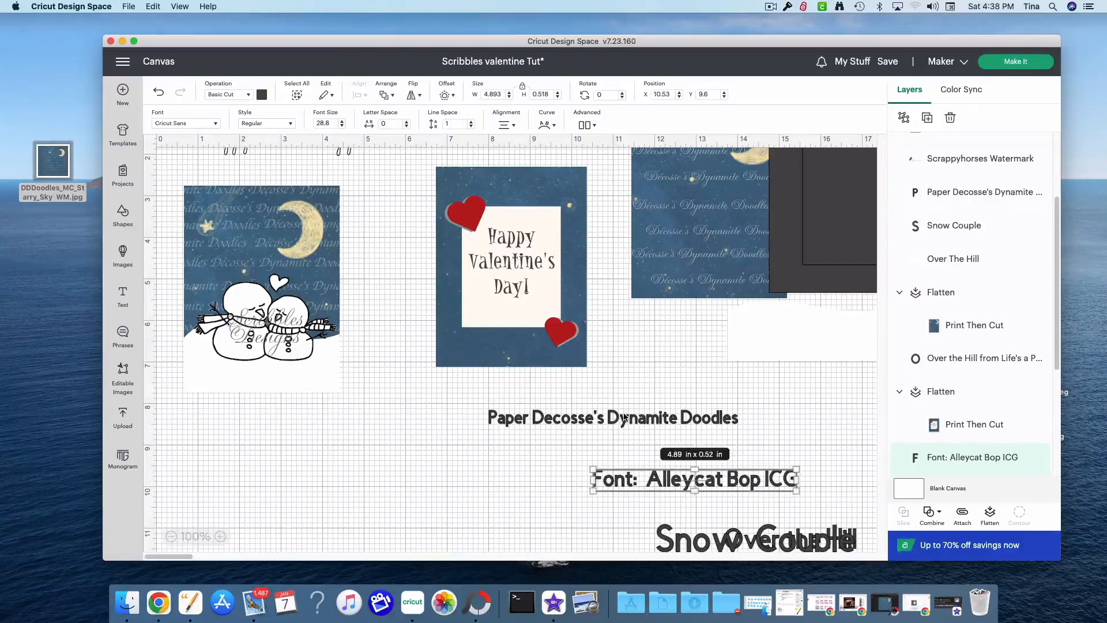
drag(620, 417, 289, 417)
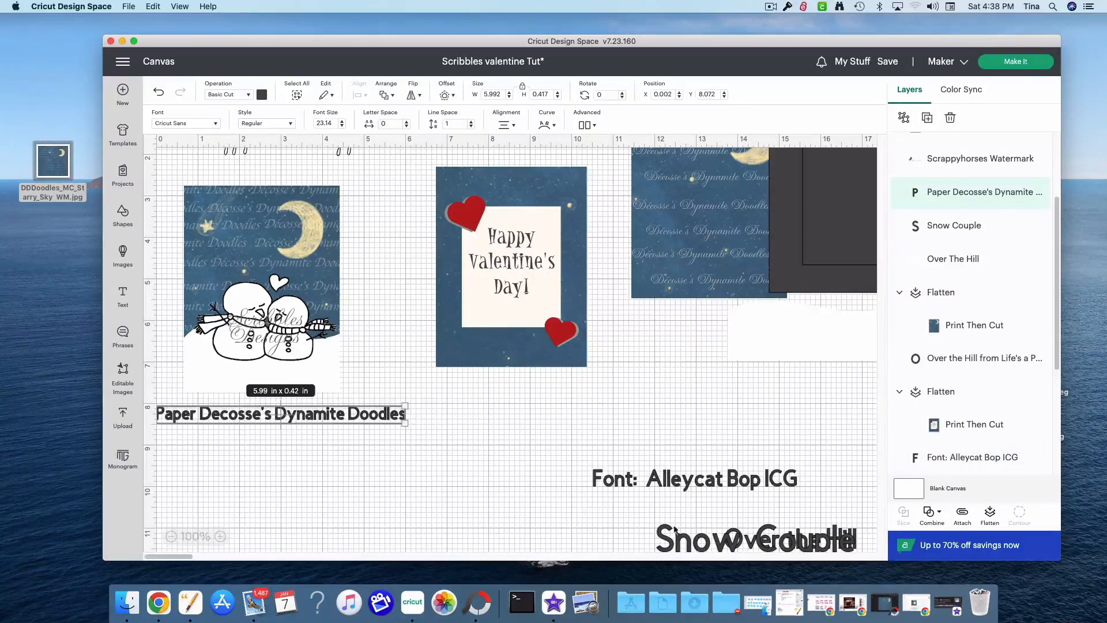
mouse_move(758, 539)
mouse_down()
mouse_move(424, 493)
mouse_move(275, 446)
mouse_move(524, 516)
mouse_move(262, 475)
mouse_up()
click(499, 347)
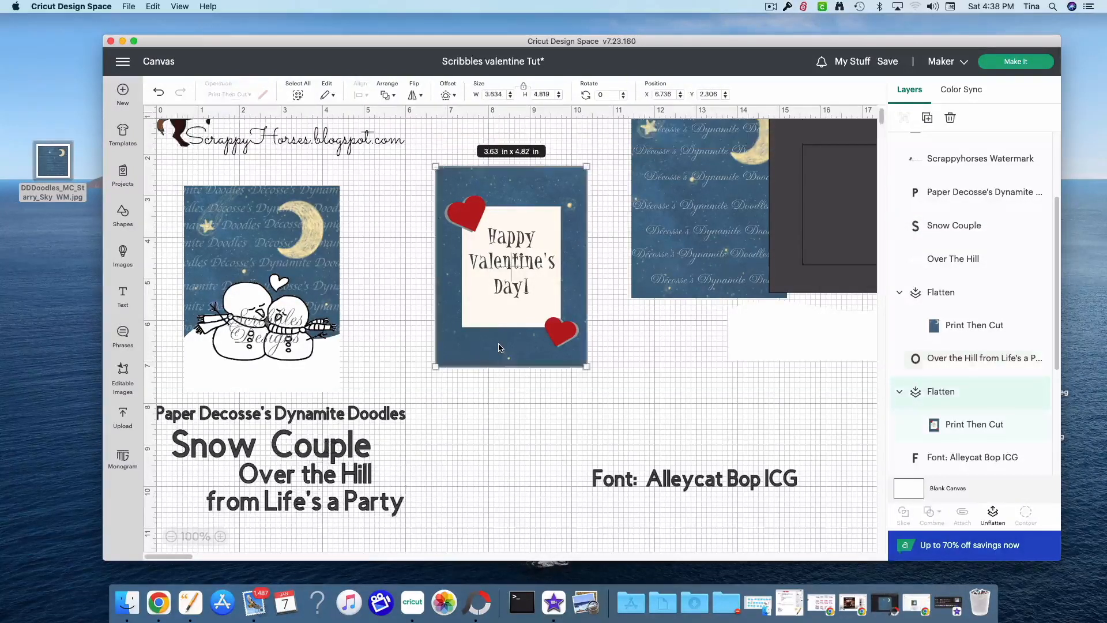
Move the starry sheet and spare white hill out of the way and spread the two dark rectangles apart
drag(702, 233, 979, 531)
drag(819, 329, 978, 506)
drag(797, 277, 627, 414)
drag(821, 238, 804, 321)
Add a second heart shape and place it beside the existing dark heart above the rectangles
click(123, 215)
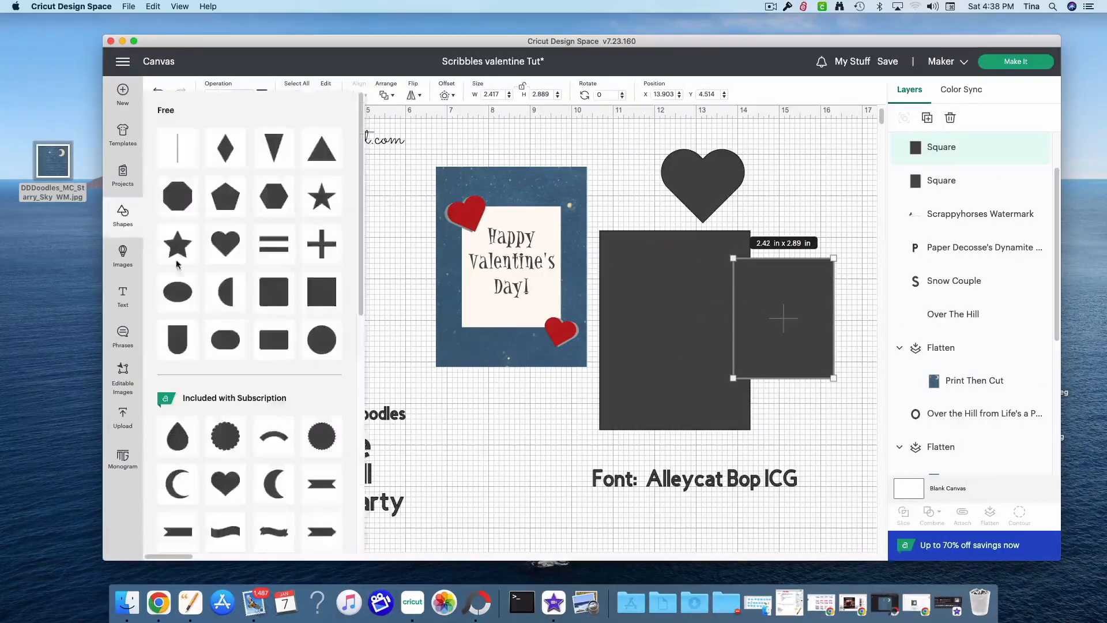
click(221, 253)
drag(248, 205, 807, 195)
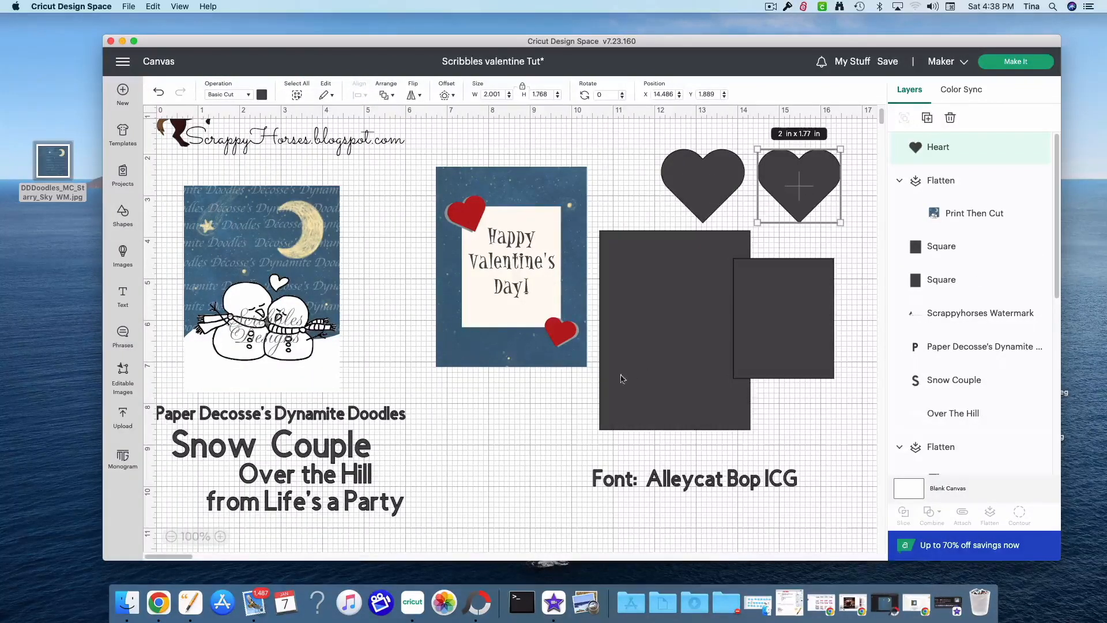
Set the large dark rectangle to Print Then Cut and fill it with the starry sky pattern
click(632, 378)
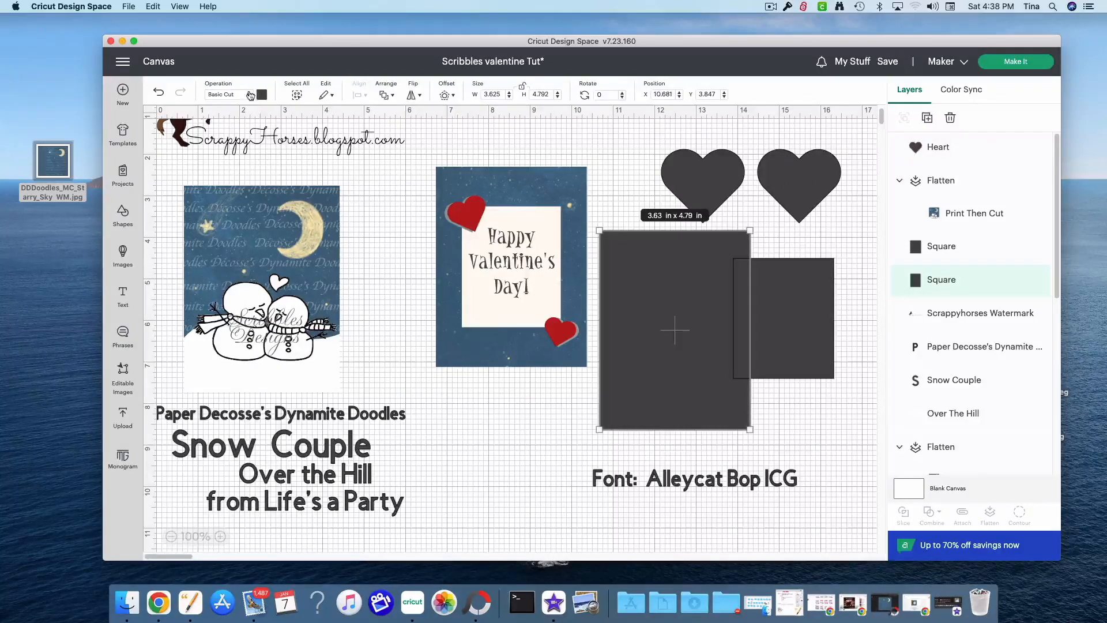
click(249, 96)
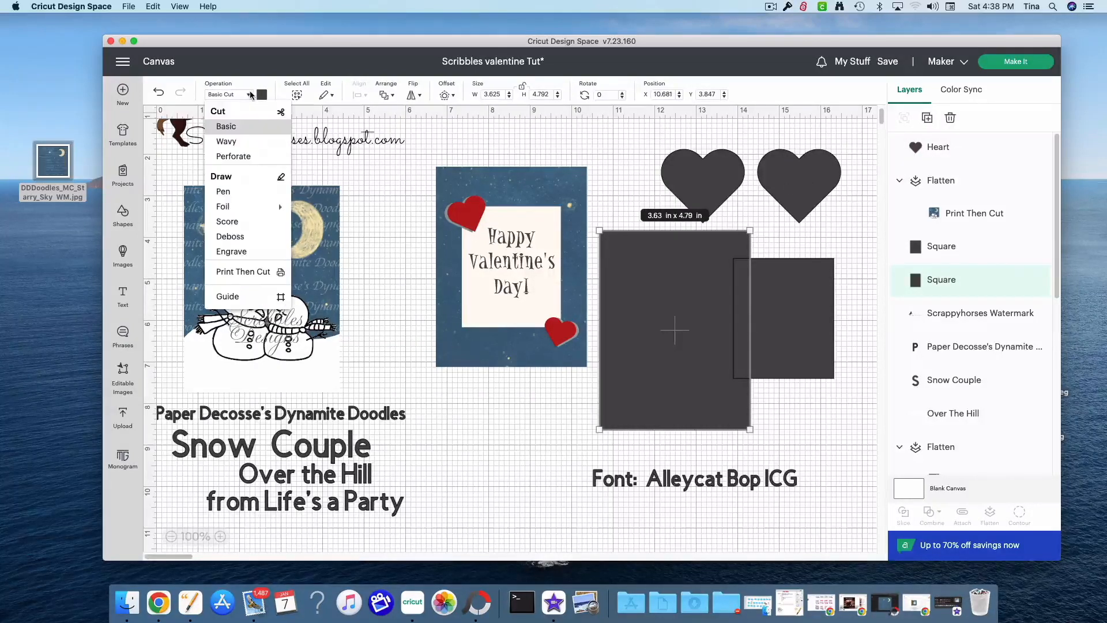
click(247, 271)
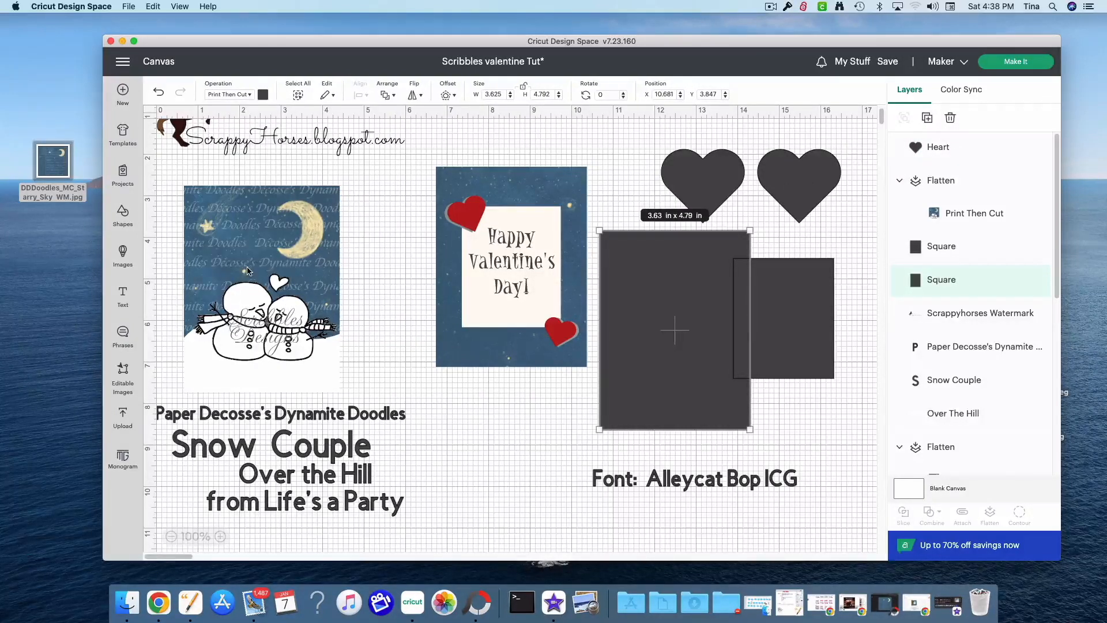
click(263, 95)
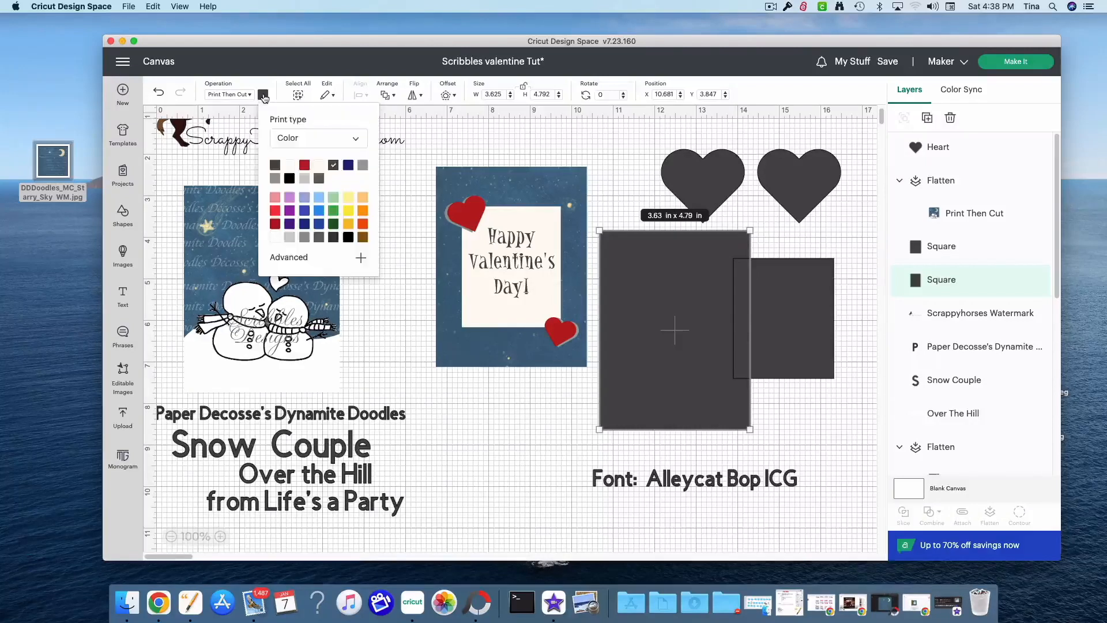
click(286, 139)
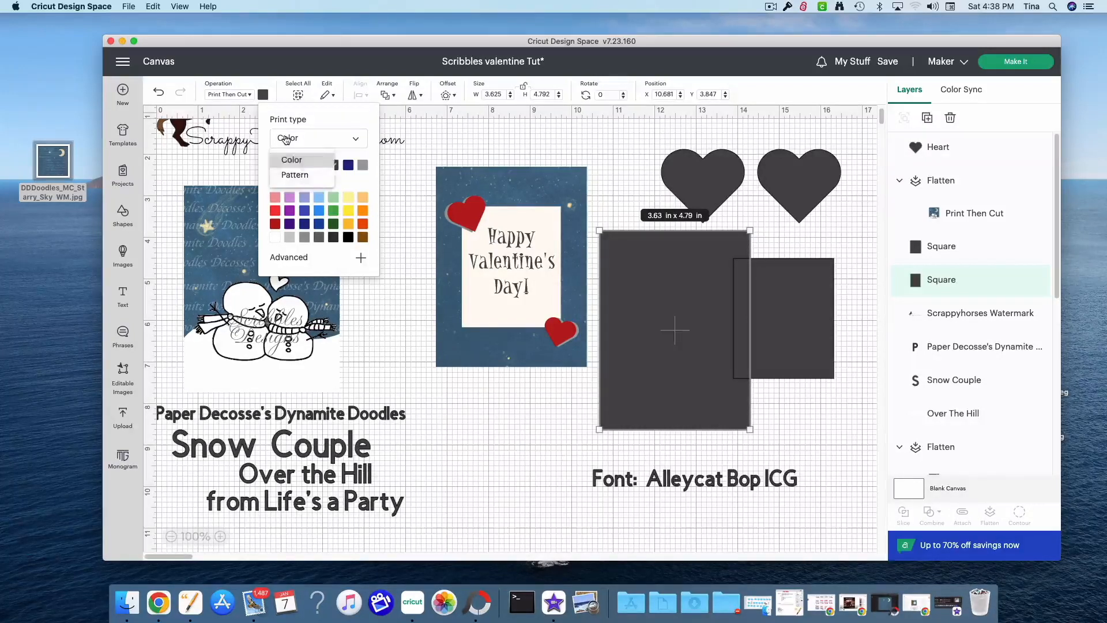
click(295, 175)
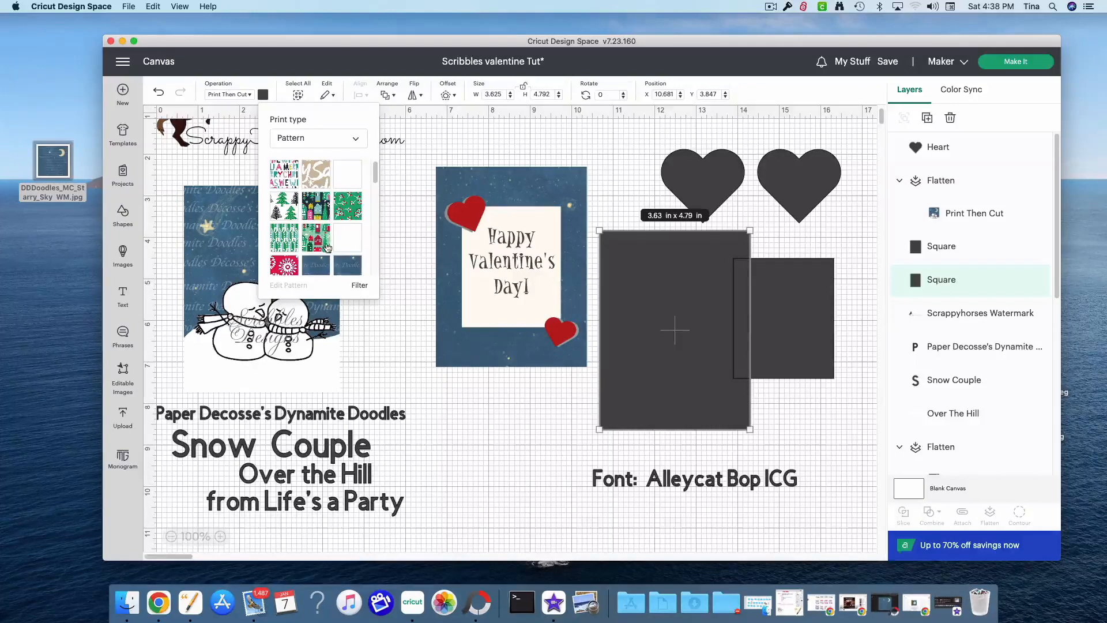
click(322, 263)
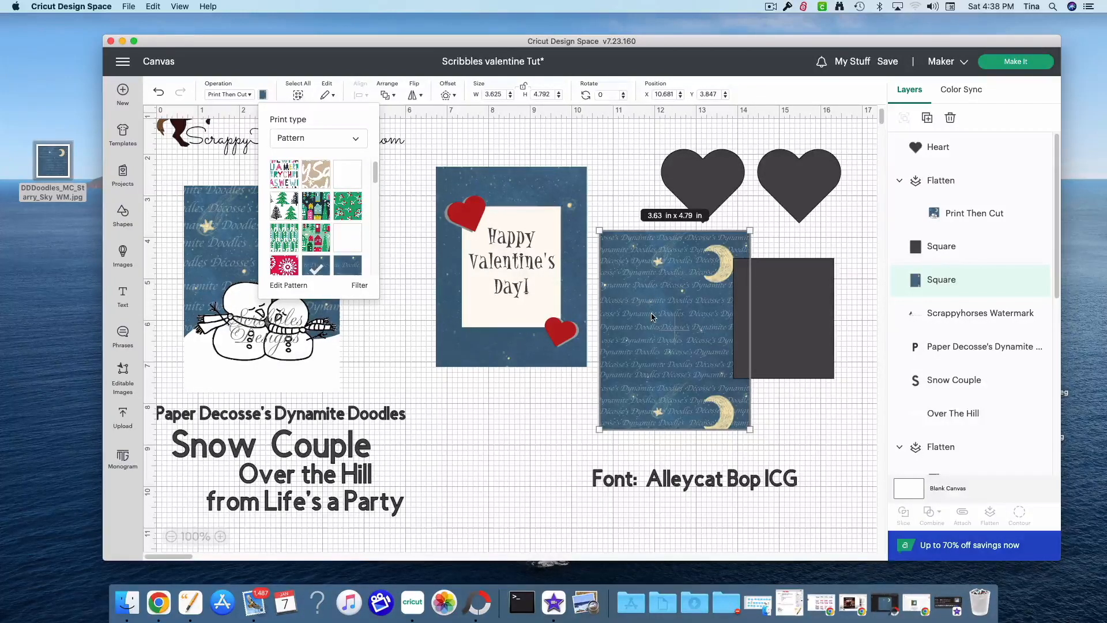
Swap places so the starry rectangle sits beside the snow couple card and the Valentine's sample sits under the hearts
drag(652, 316, 464, 334)
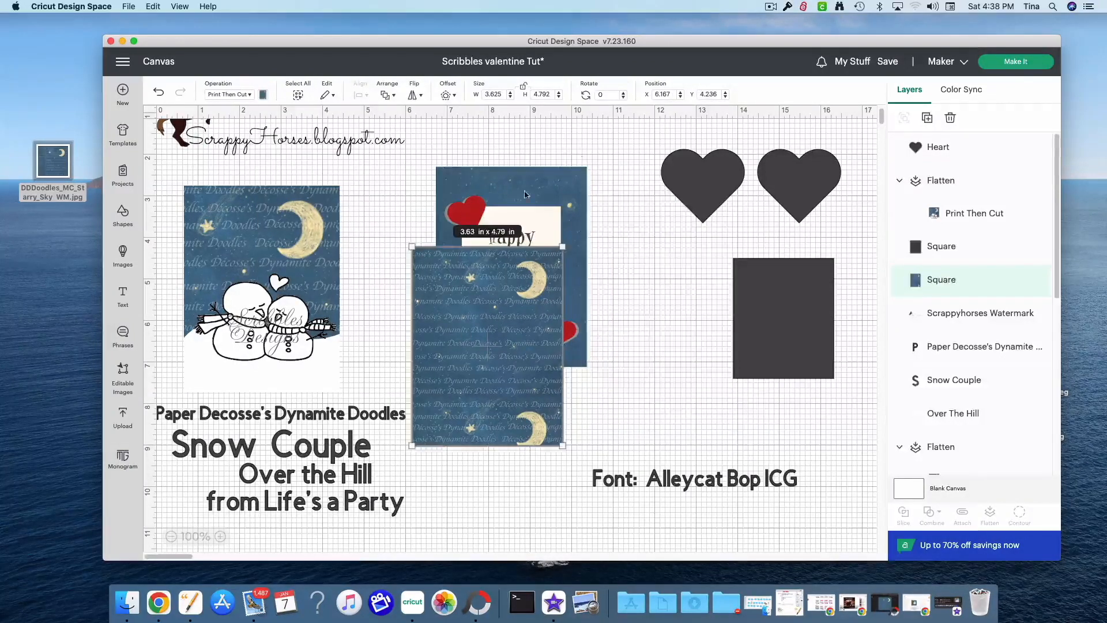
drag(500, 186, 712, 246)
drag(497, 311, 505, 245)
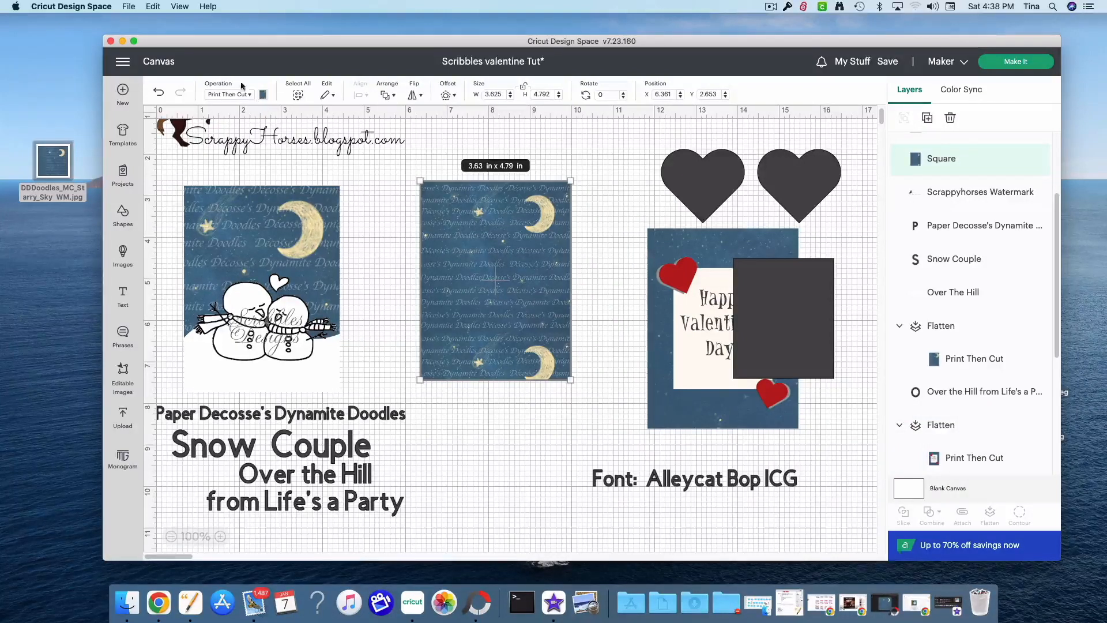
Edit the starry rectangle's pattern, setting its scale to 140, horizontal offset to -2 and vertical offset to -3
click(262, 97)
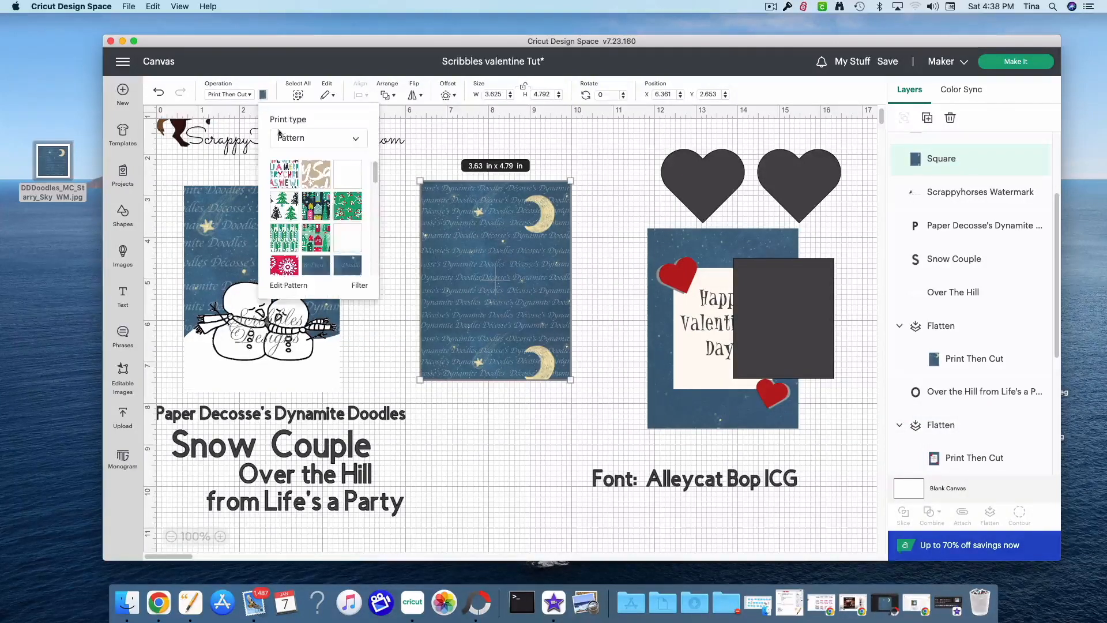
click(295, 286)
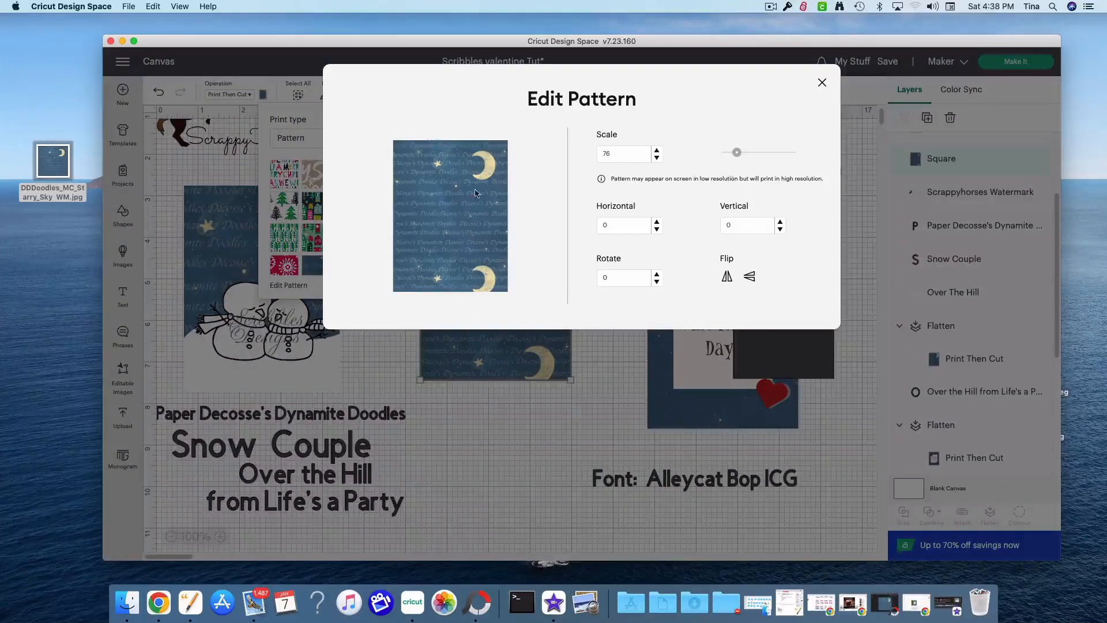
drag(736, 154, 747, 154)
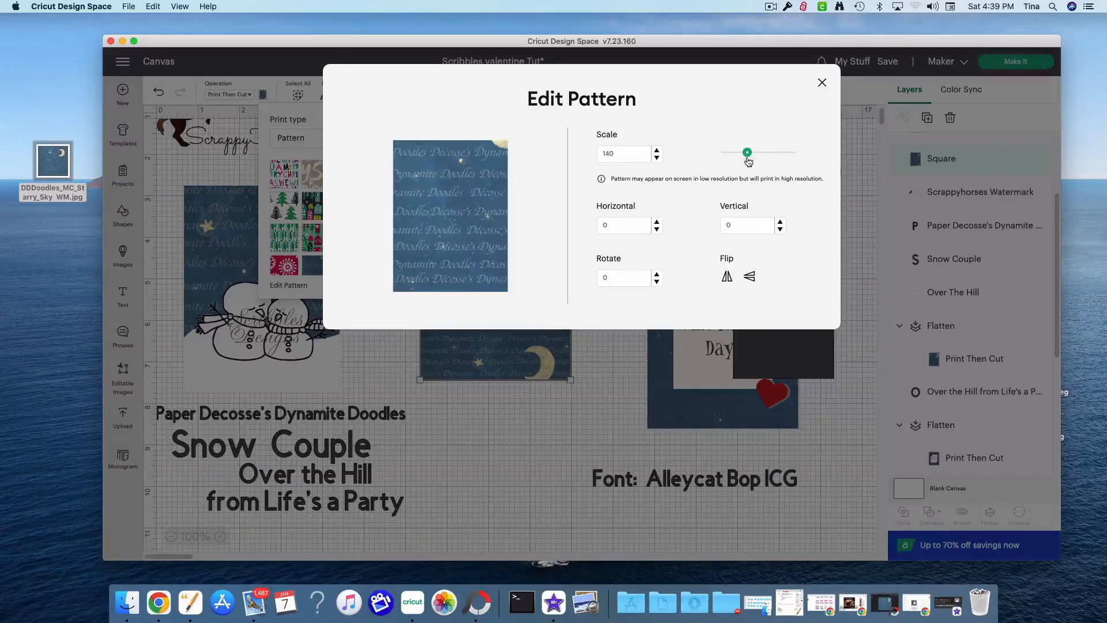
click(656, 229)
click(656, 229)
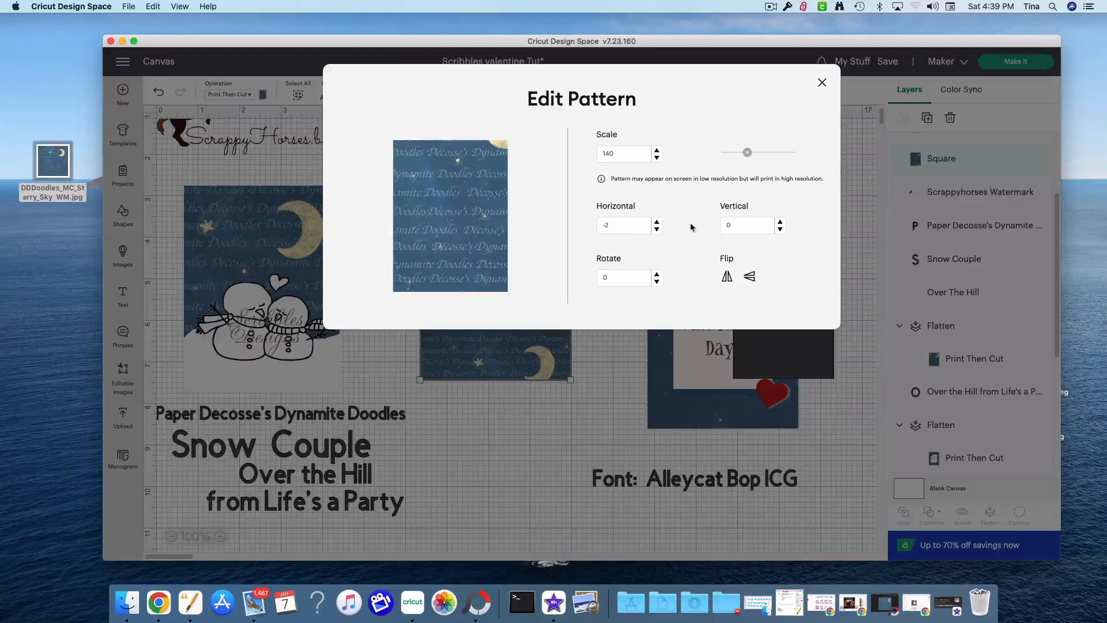
click(779, 230)
click(780, 229)
click(779, 229)
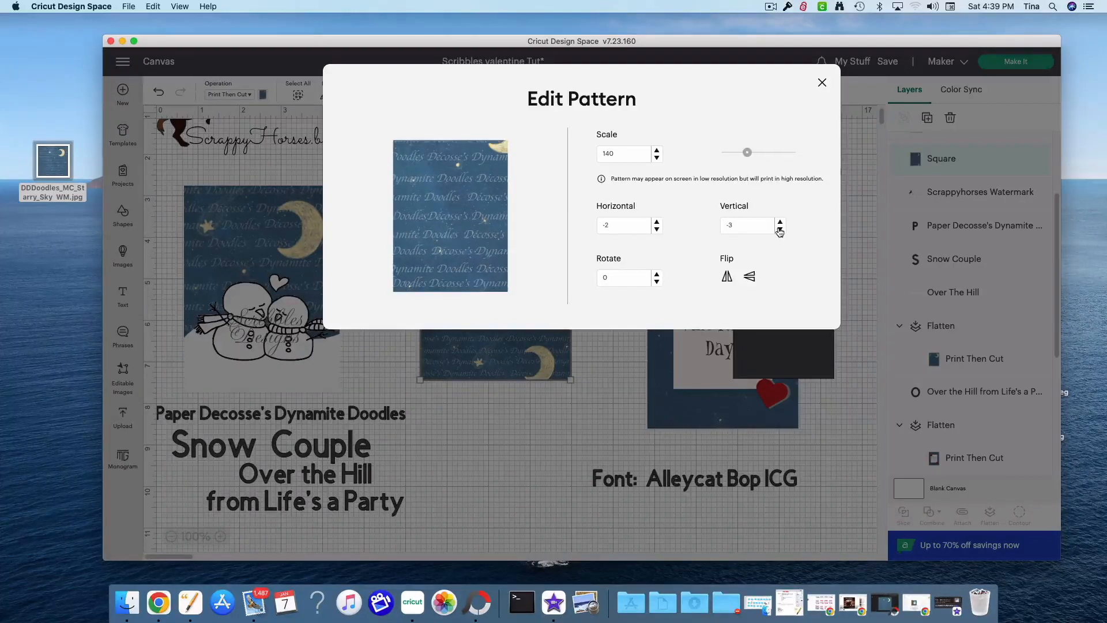
Set the starry pattern's vertical offset to 12
click(779, 222)
click(780, 221)
click(779, 221)
click(780, 221)
click(779, 222)
click(779, 222)
click(780, 221)
click(779, 221)
click(779, 222)
click(780, 221)
click(780, 221)
click(779, 221)
click(780, 222)
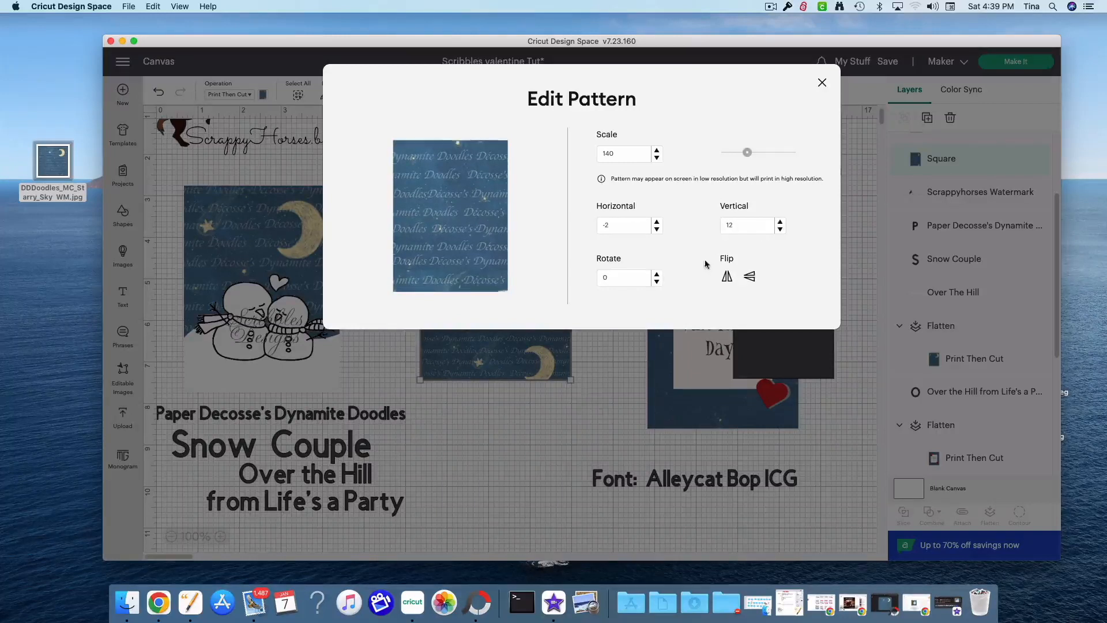
Adjust the starry pattern to scale 149, horizontal offset 31 and vertical offset -1
click(657, 229)
click(656, 229)
click(657, 230)
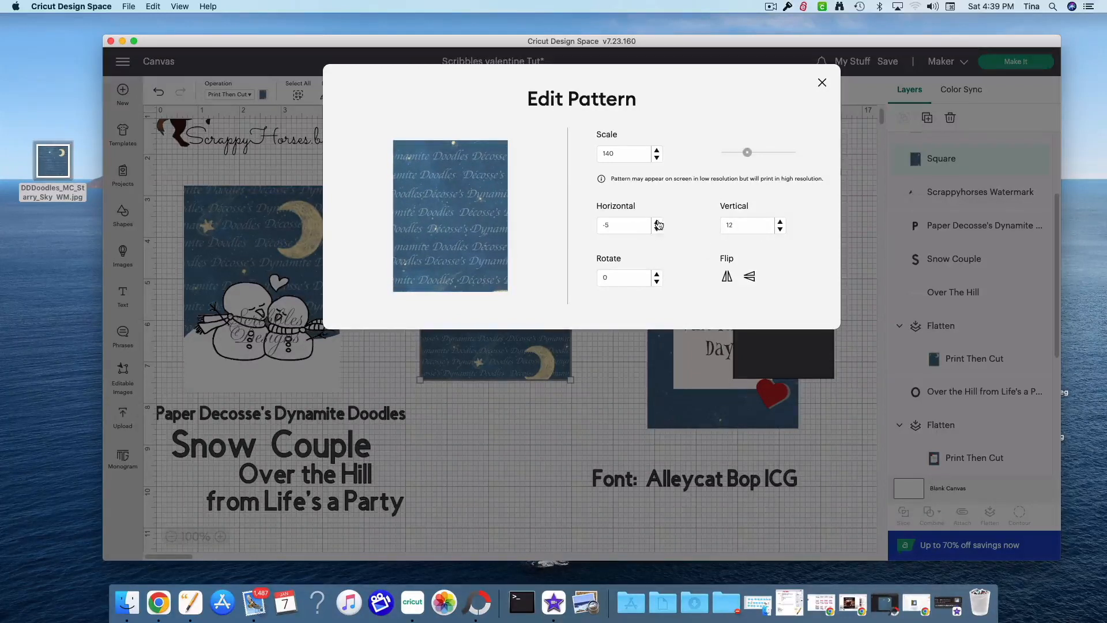
click(657, 222)
click(657, 222)
click(656, 223)
click(657, 222)
click(657, 223)
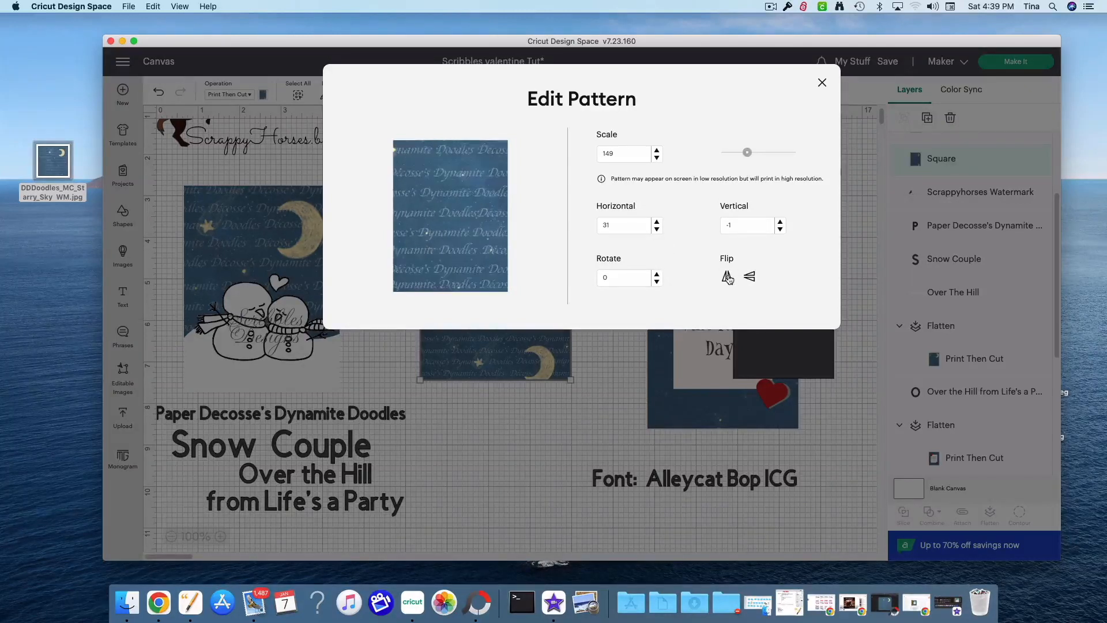
Flip the starry pattern vertically, flip it back, and close the pattern editor
click(750, 277)
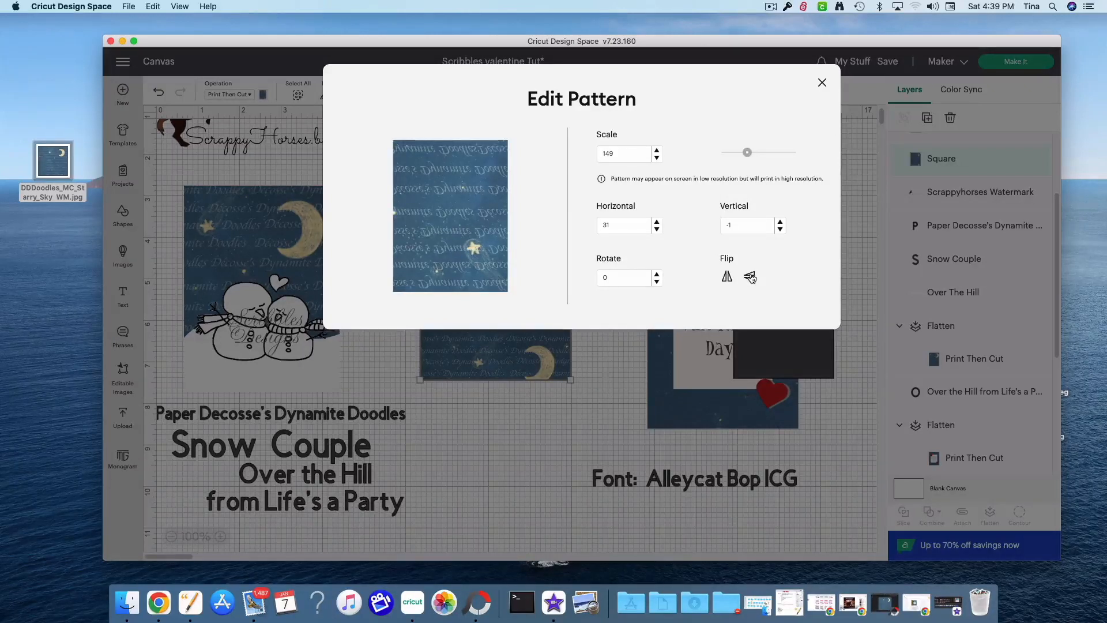
click(750, 278)
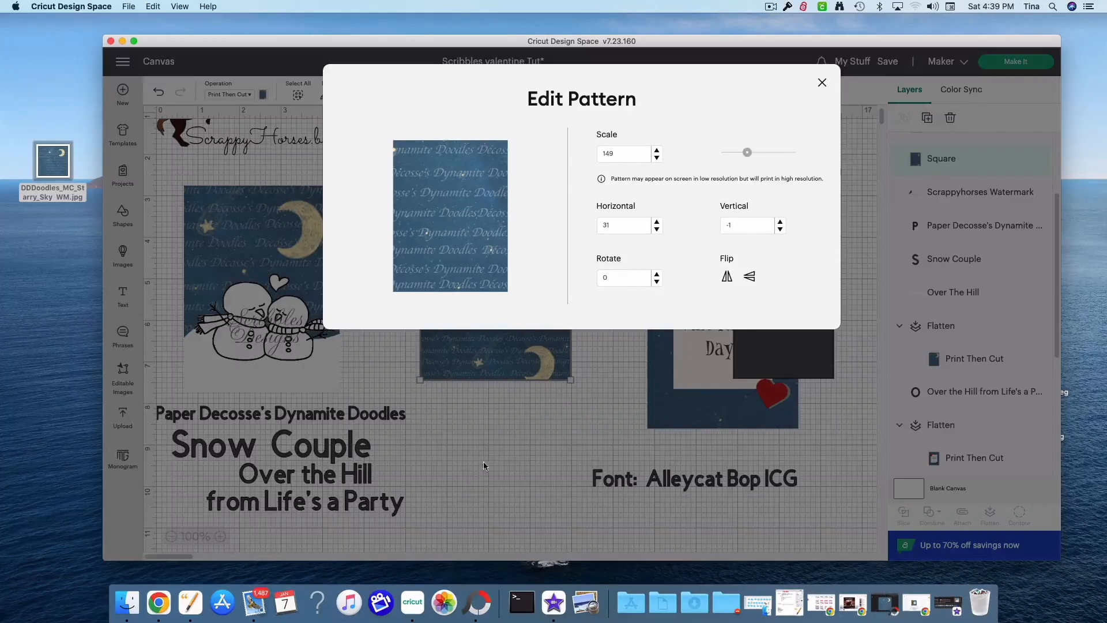
click(500, 425)
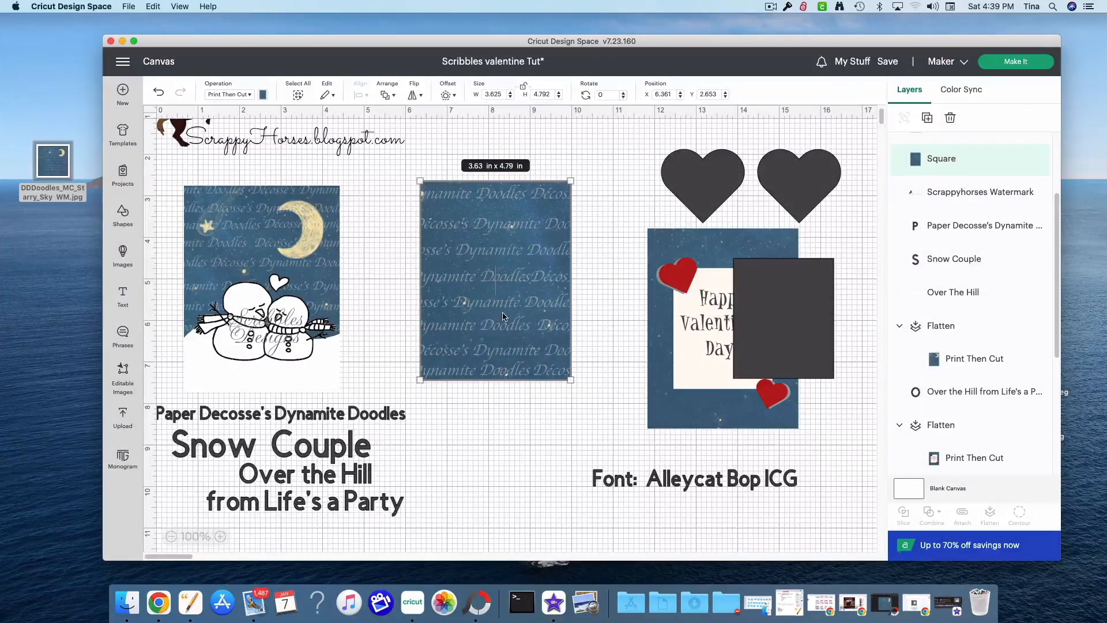
Place the small dark rectangle in the middle of the starry rectangle and recolor it cream, #fffaf3
drag(752, 330, 465, 290)
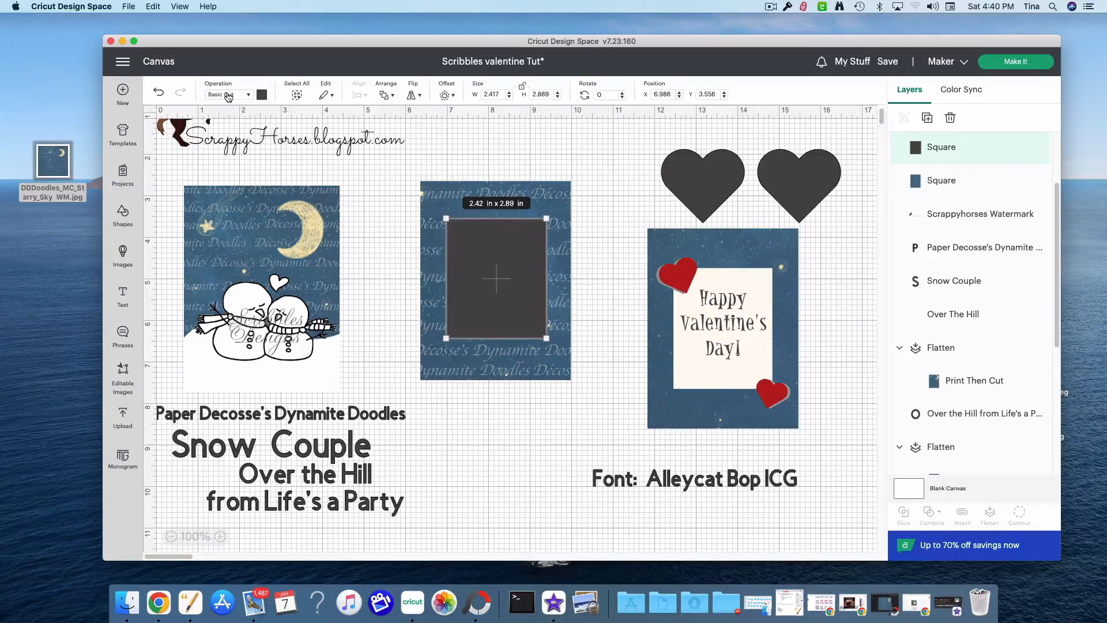
click(264, 97)
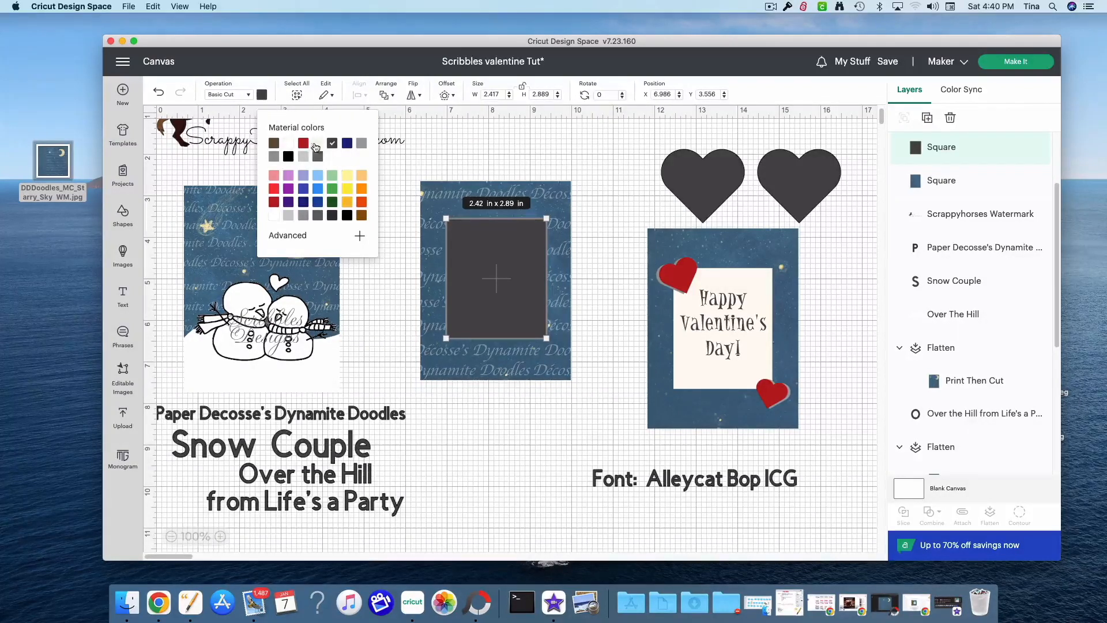
click(318, 144)
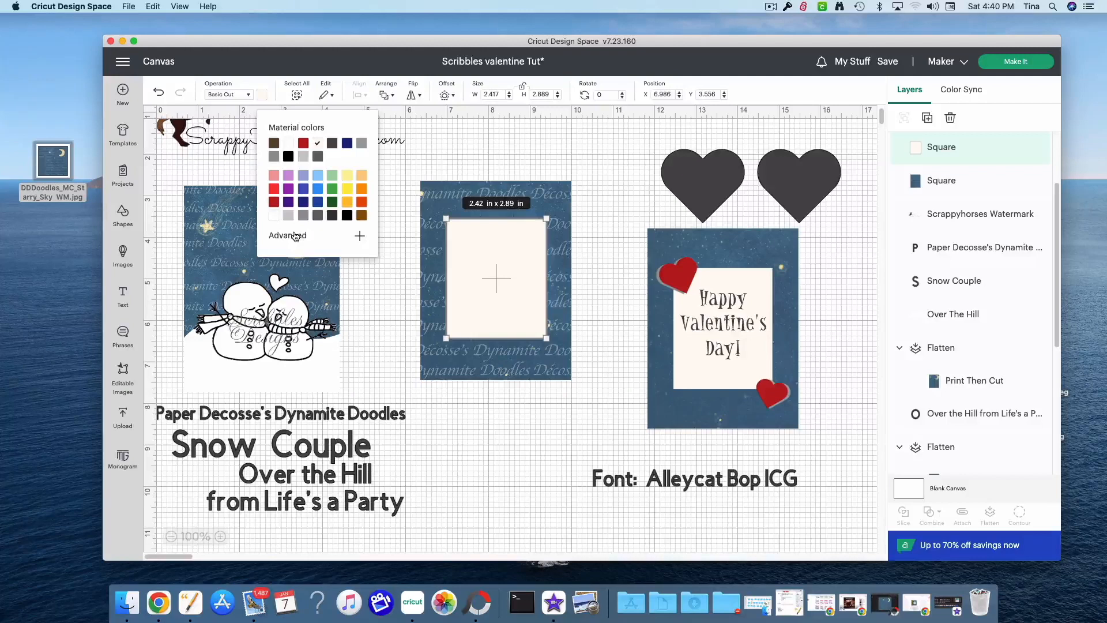
click(361, 176)
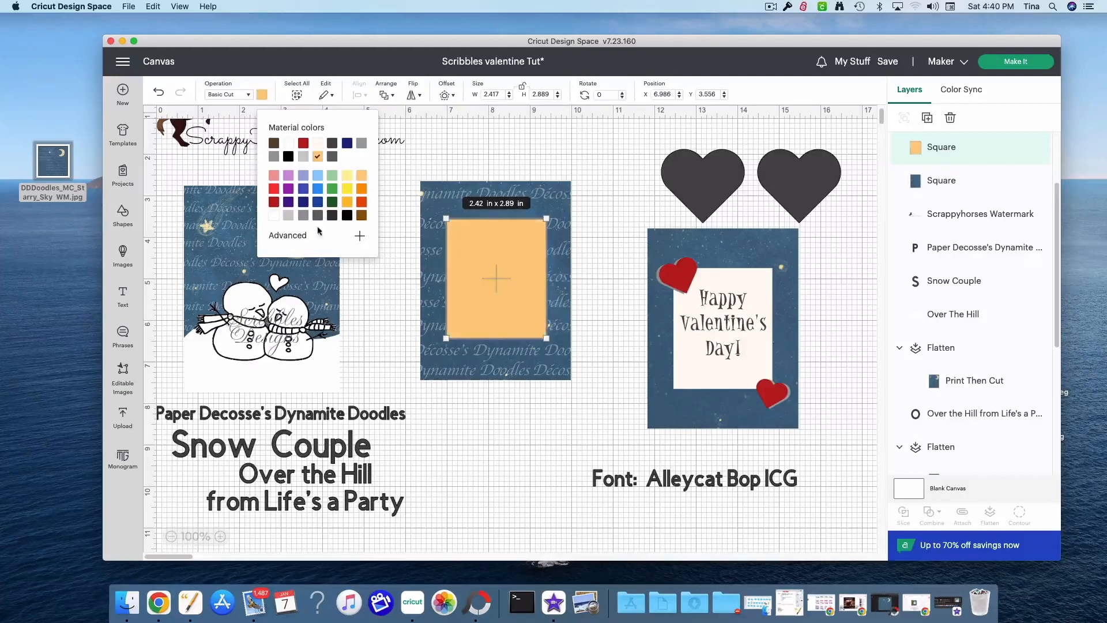
click(294, 236)
drag(316, 244, 273, 246)
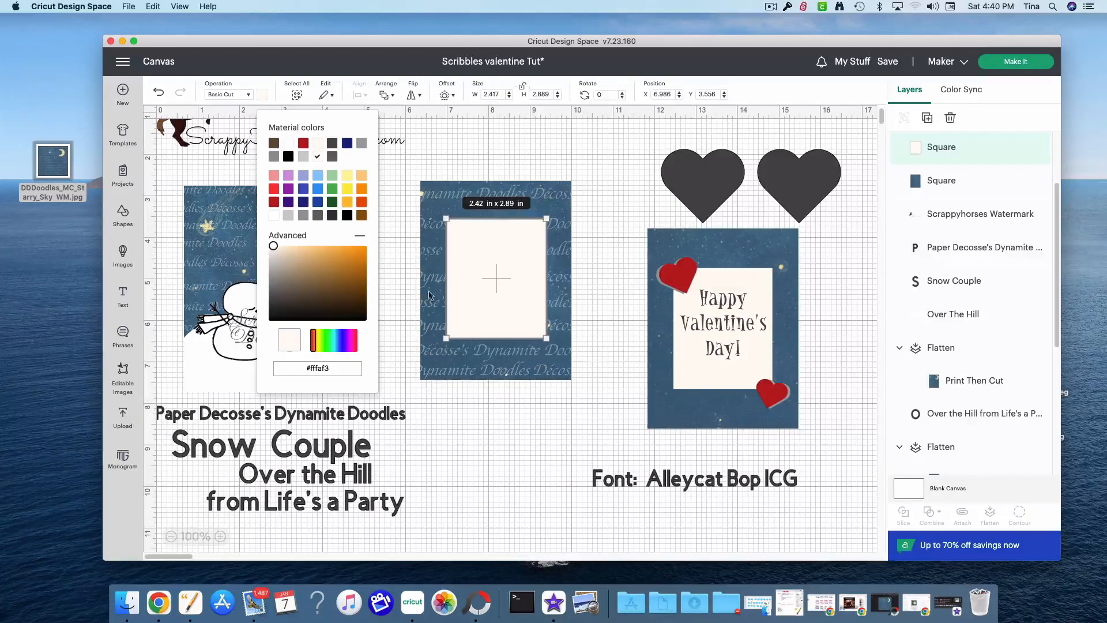
click(583, 406)
Shrink one dark heart to about 1.15 × 1.02 in beside the starry rectangle and place a duplicate next to it
drag(728, 164, 640, 164)
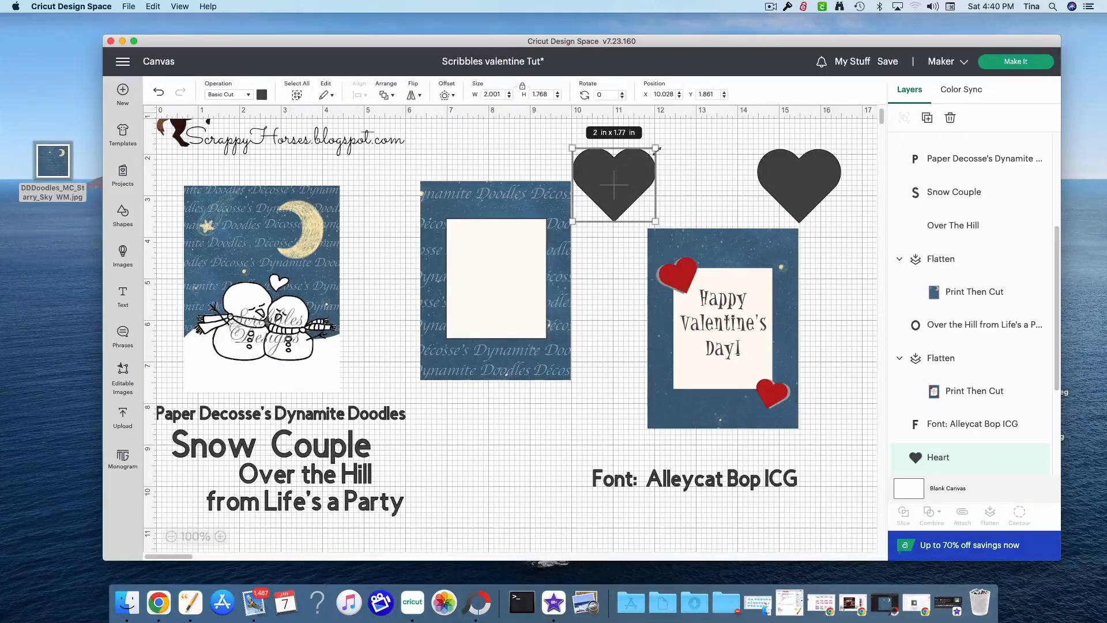
drag(658, 145, 621, 179)
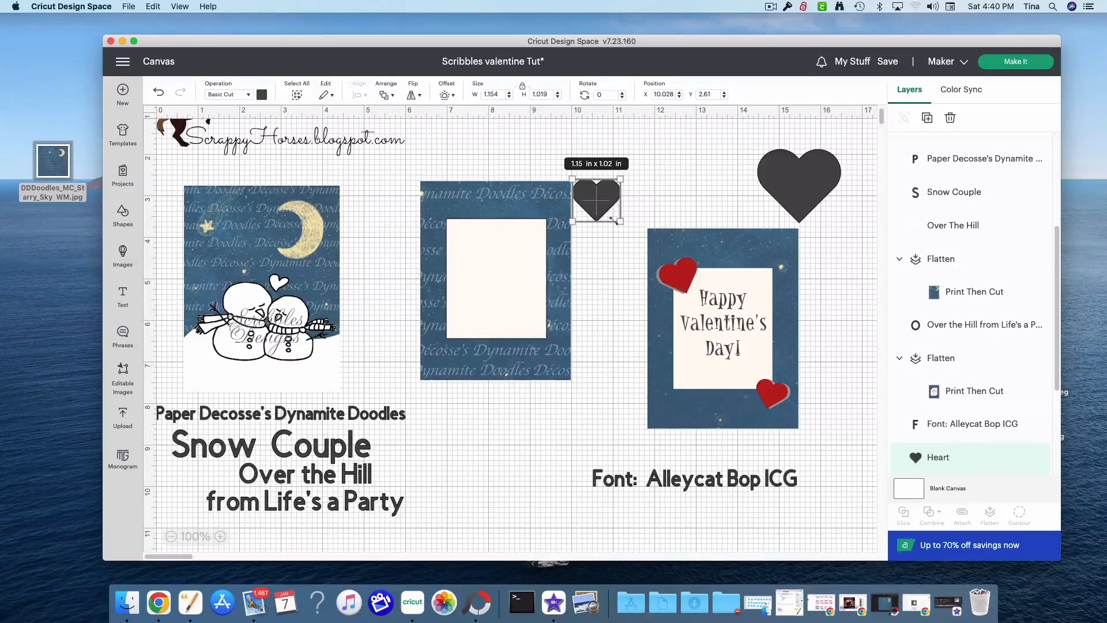
right_click(606, 202)
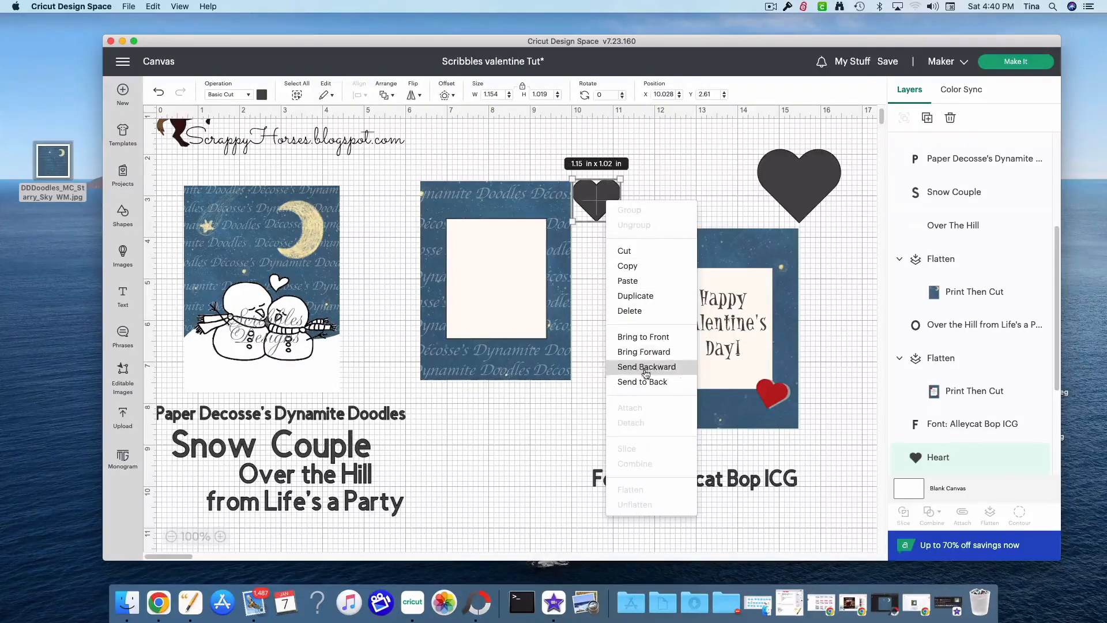
click(636, 295)
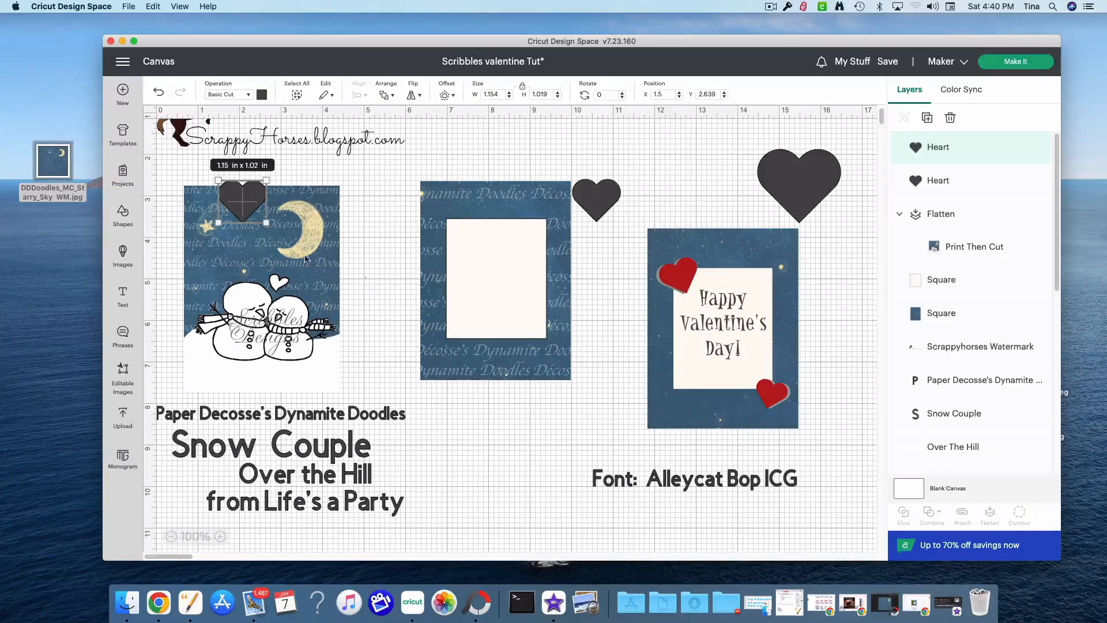
drag(247, 204, 633, 206)
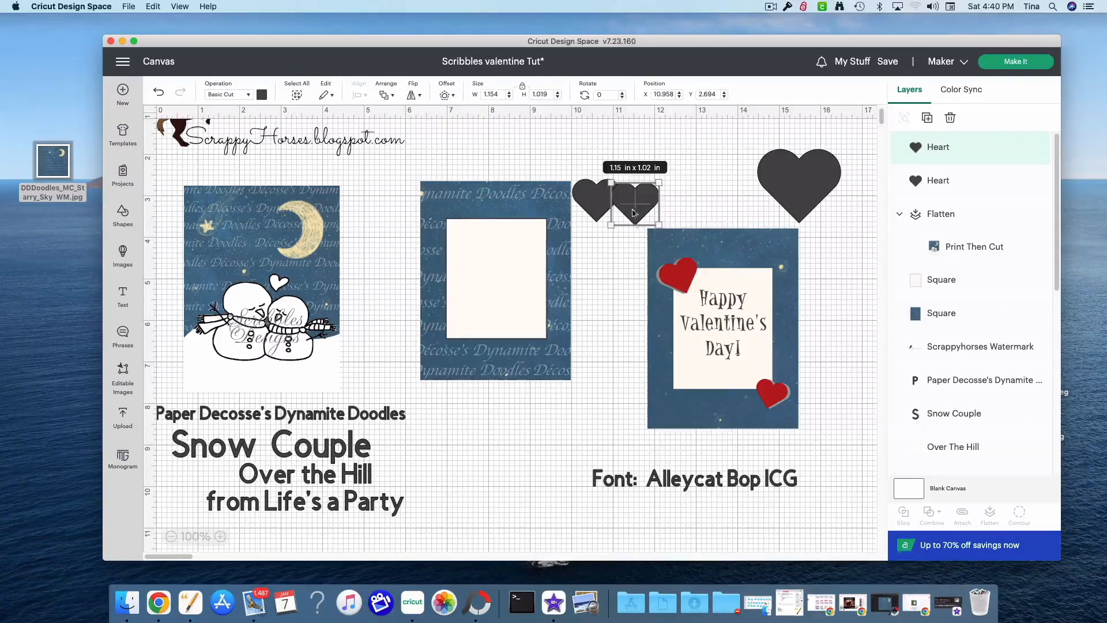
right_click(632, 205)
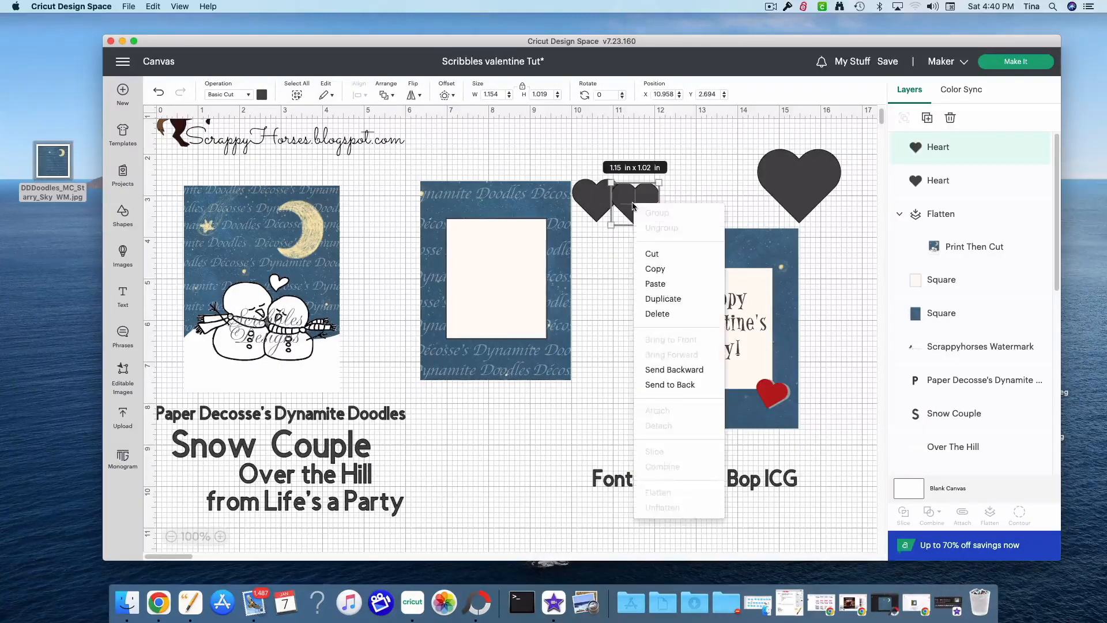
click(661, 300)
click(698, 425)
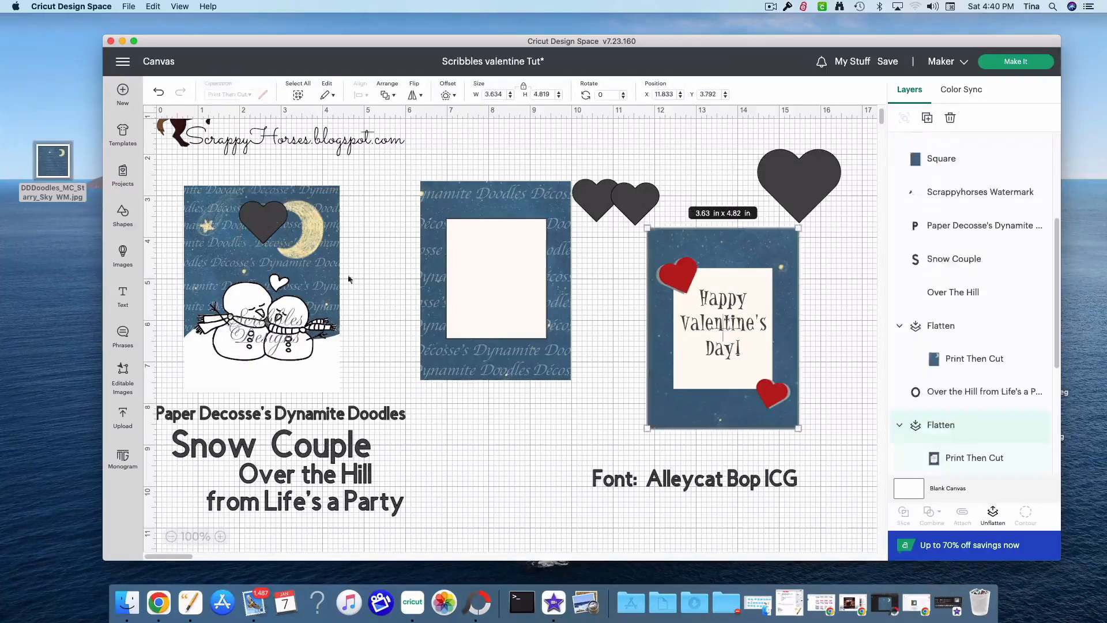
drag(265, 226, 616, 233)
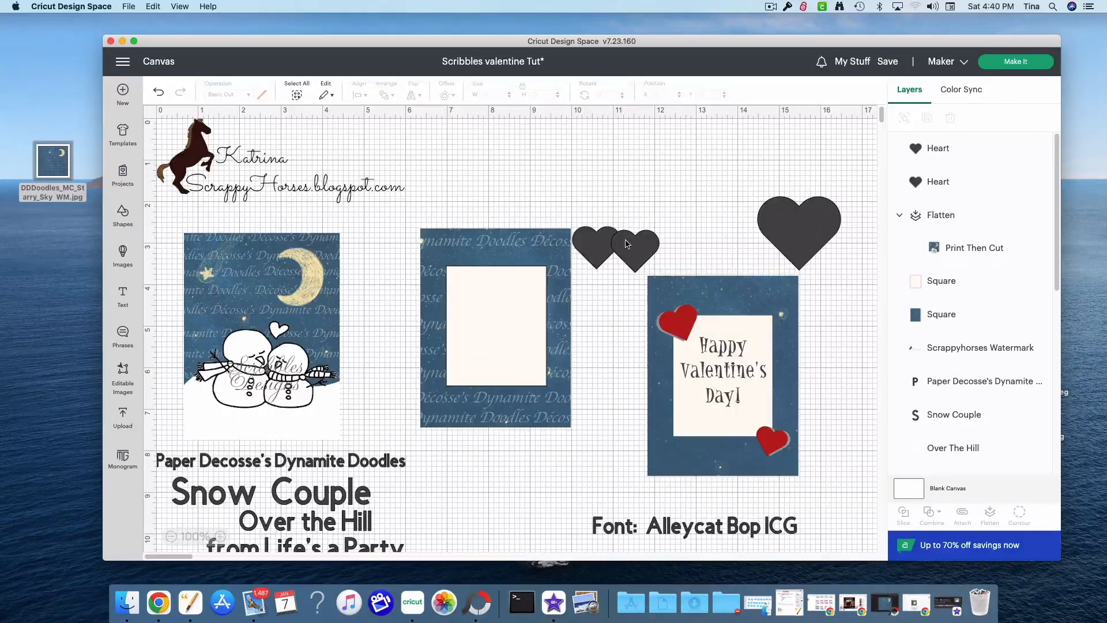
Place the small hearts on the cream panel's upper-left and lower-right corners, rotated 341.85° and 18.88°, bringing the lower one to the front
drag(626, 243, 473, 244)
drag(590, 254, 616, 385)
right_click(615, 386)
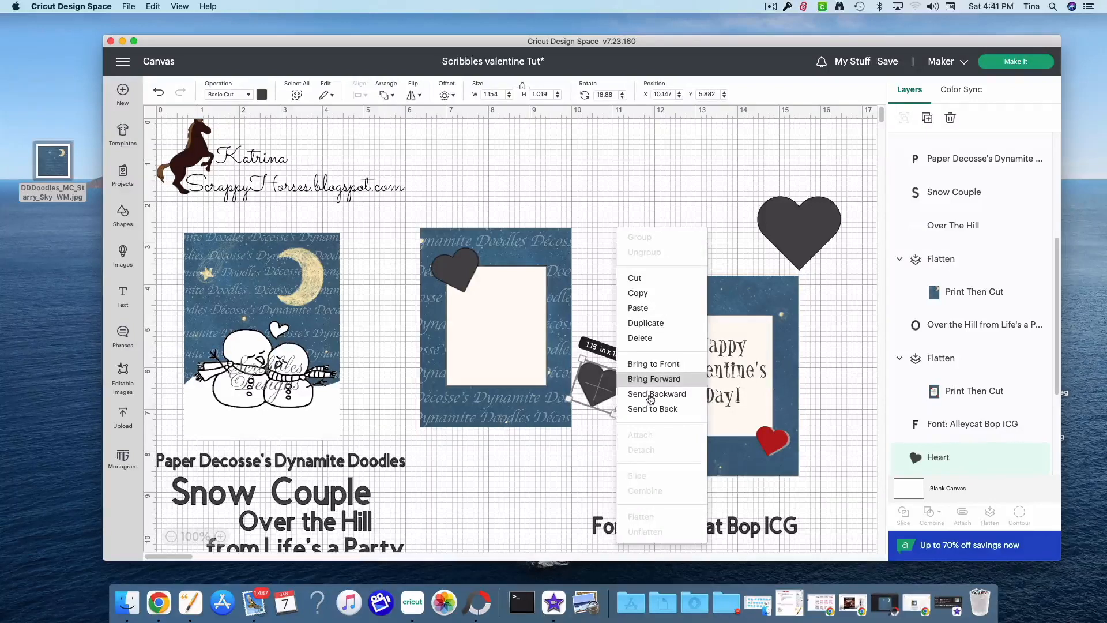
click(667, 364)
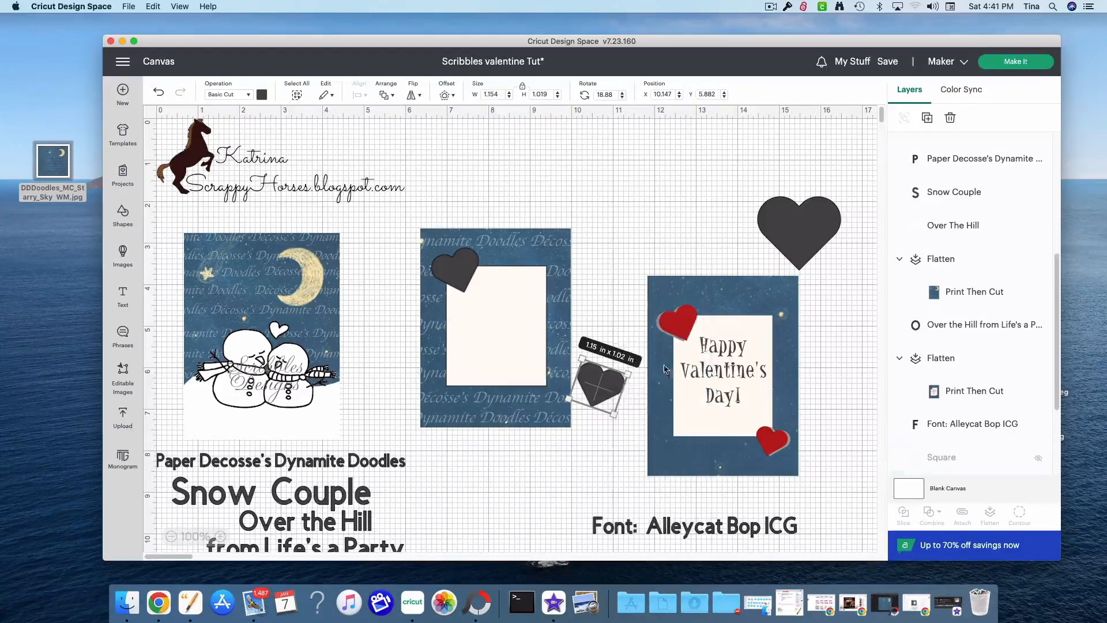
drag(603, 385, 554, 389)
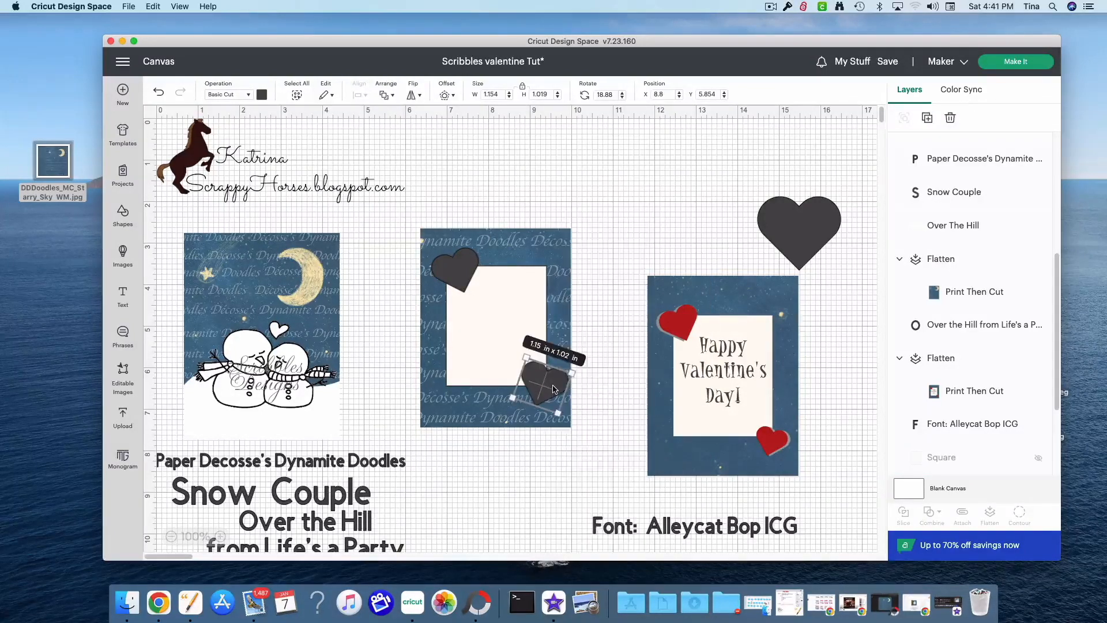
Copy and paste the tilted heart on the cream panel's lower-right corner
right_click(553, 390)
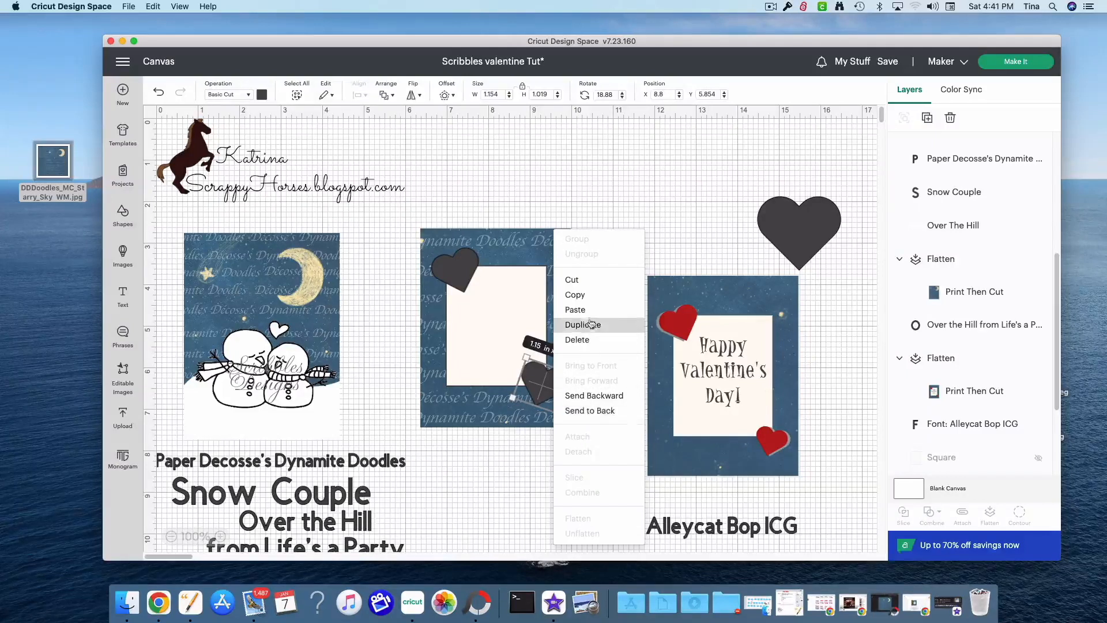
click(584, 295)
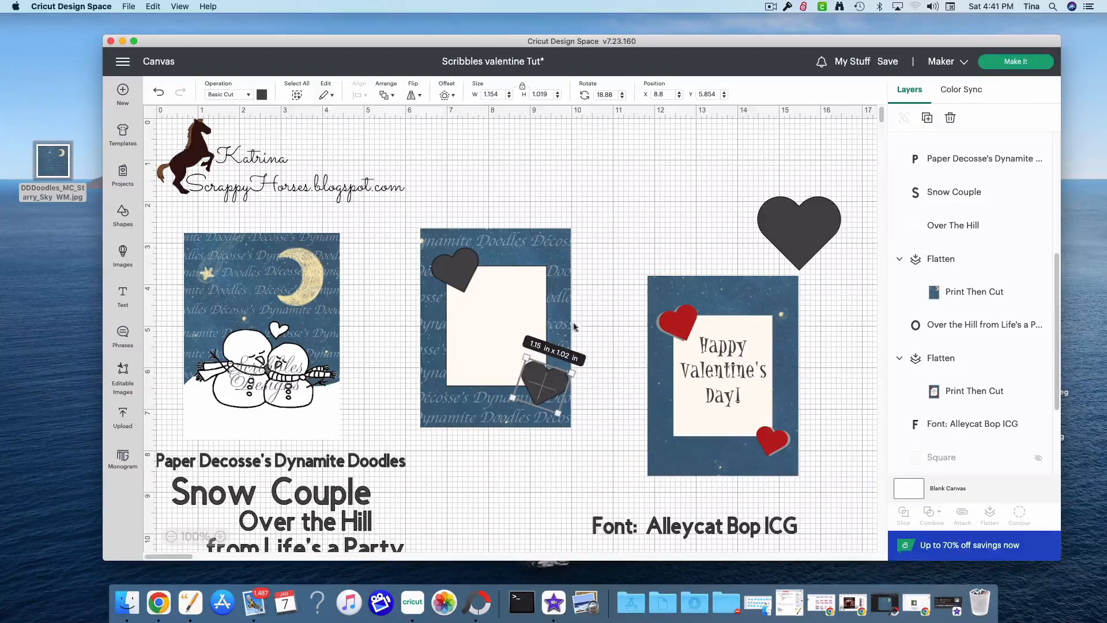
right_click(554, 385)
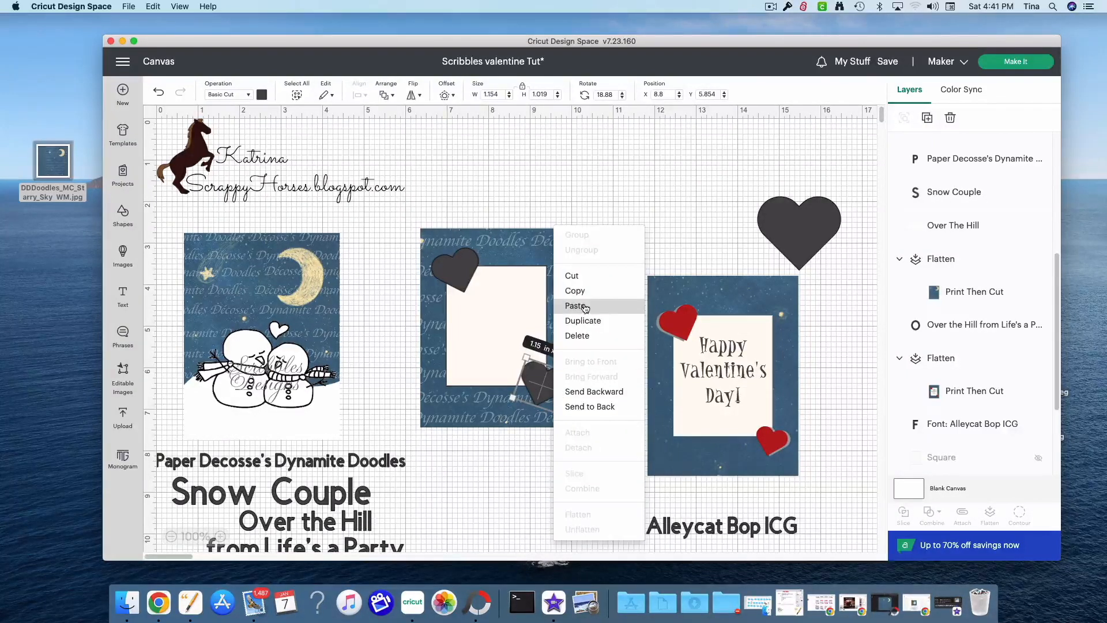
click(596, 307)
Duplicate the tilted heart on the cream panel's upper-left corner and overlap the copy on the original
click(467, 274)
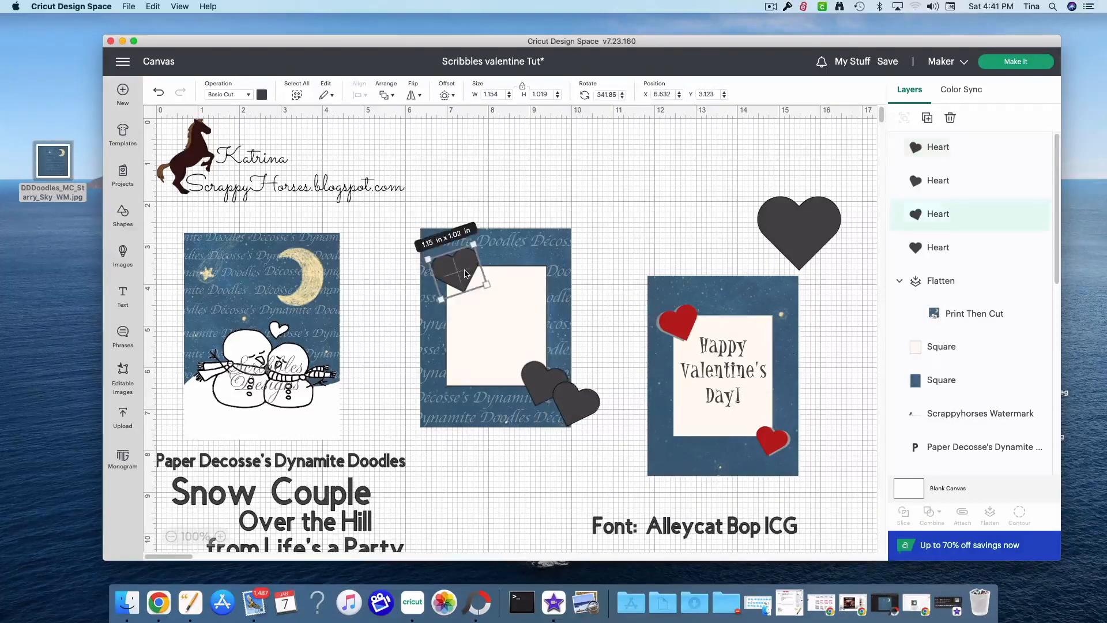
right_click(467, 274)
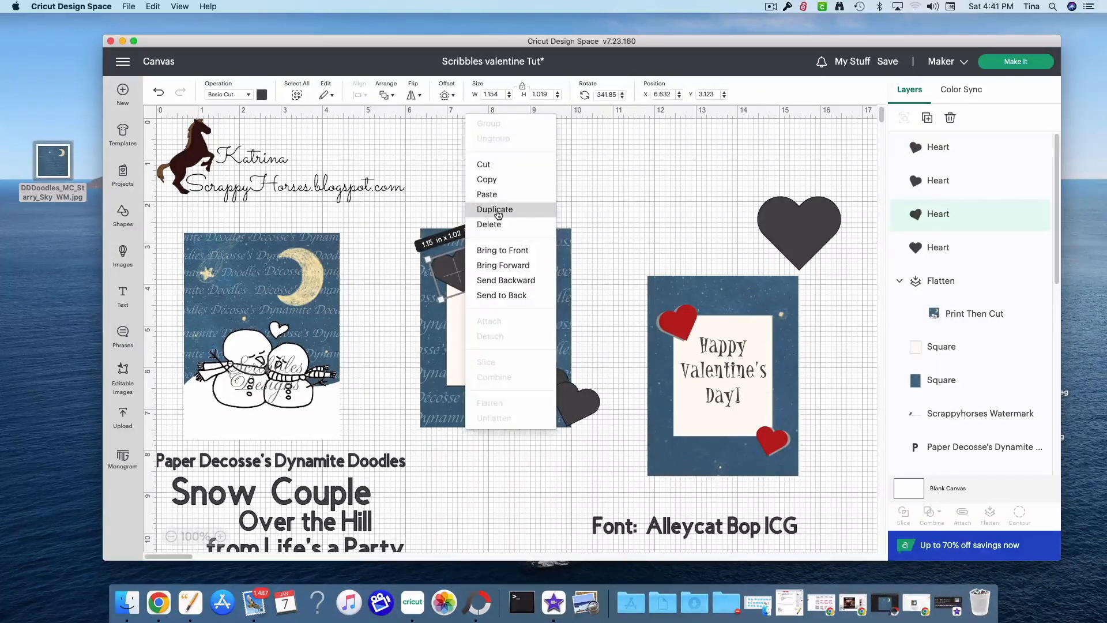
click(491, 213)
drag(199, 165, 438, 276)
Resize the two lower-right hearts to about 0.99 × 0.88 in and stack them slightly offset on the cream panel's corner
drag(563, 410, 599, 222)
drag(550, 382, 610, 264)
drag(600, 205, 531, 402)
click(612, 313)
drag(612, 272, 565, 398)
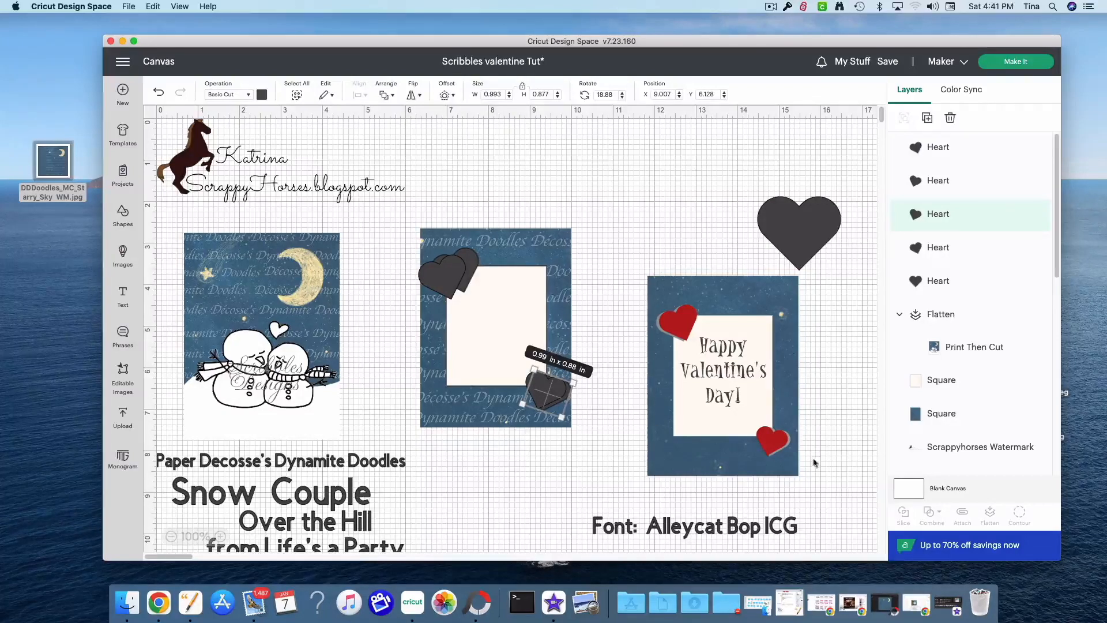
click(611, 430)
click(531, 399)
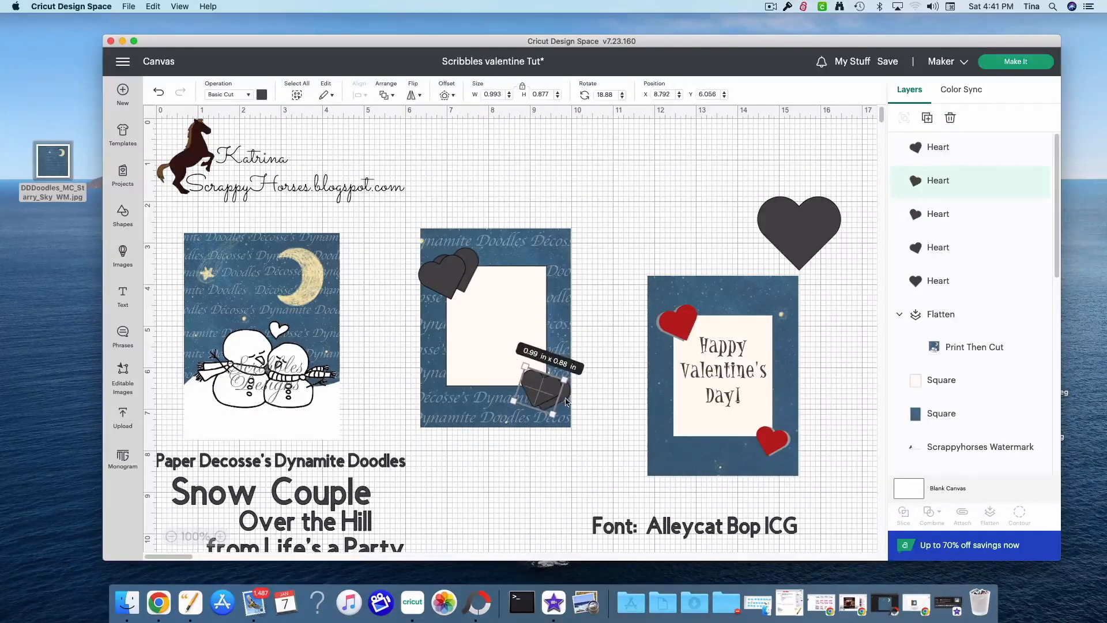
drag(568, 399, 564, 398)
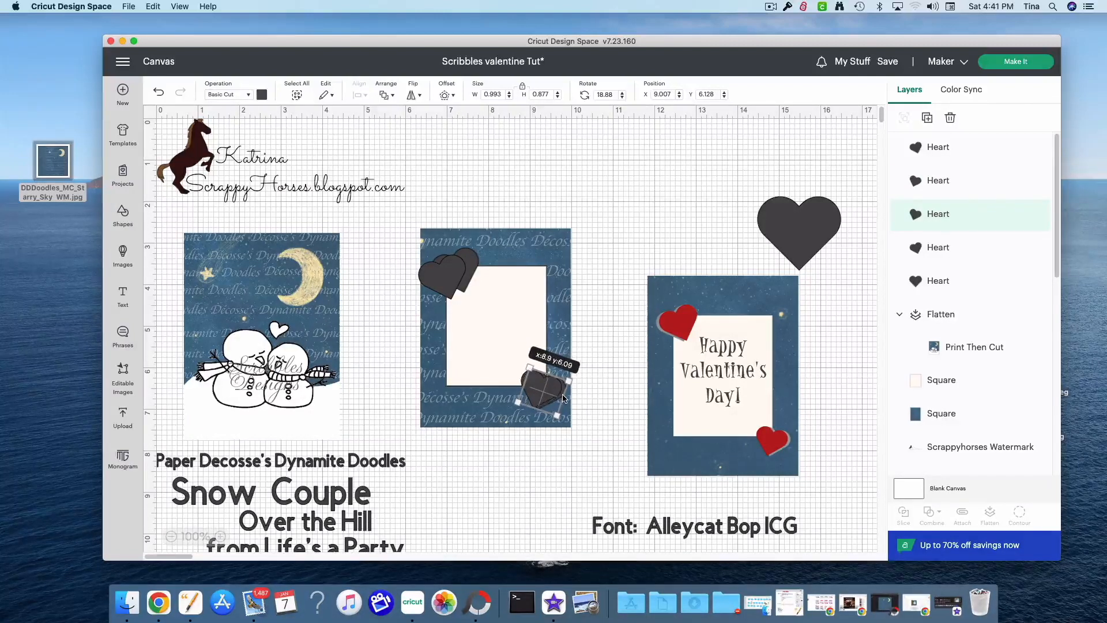
Change the front heart on the cream panel's lower-right corner to the red material colour
click(597, 399)
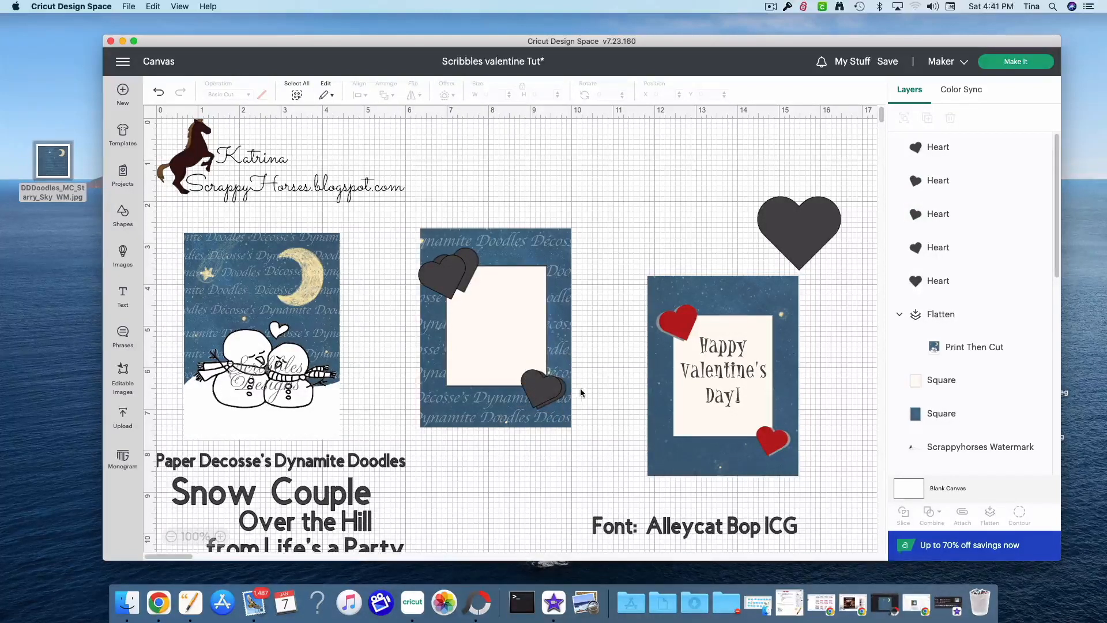
click(547, 398)
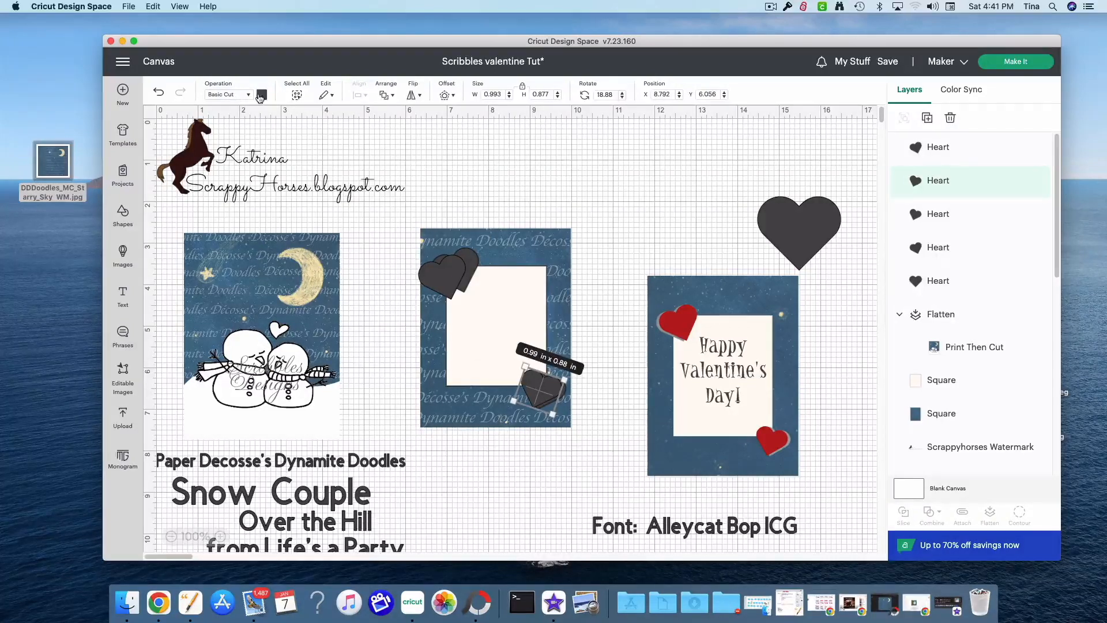
click(261, 95)
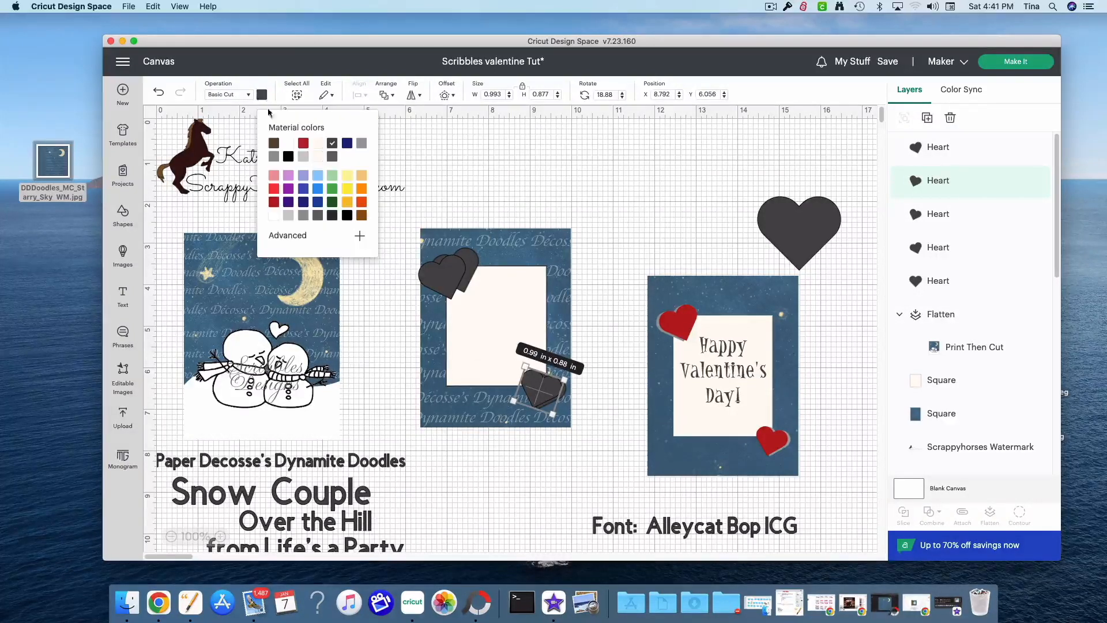
click(303, 144)
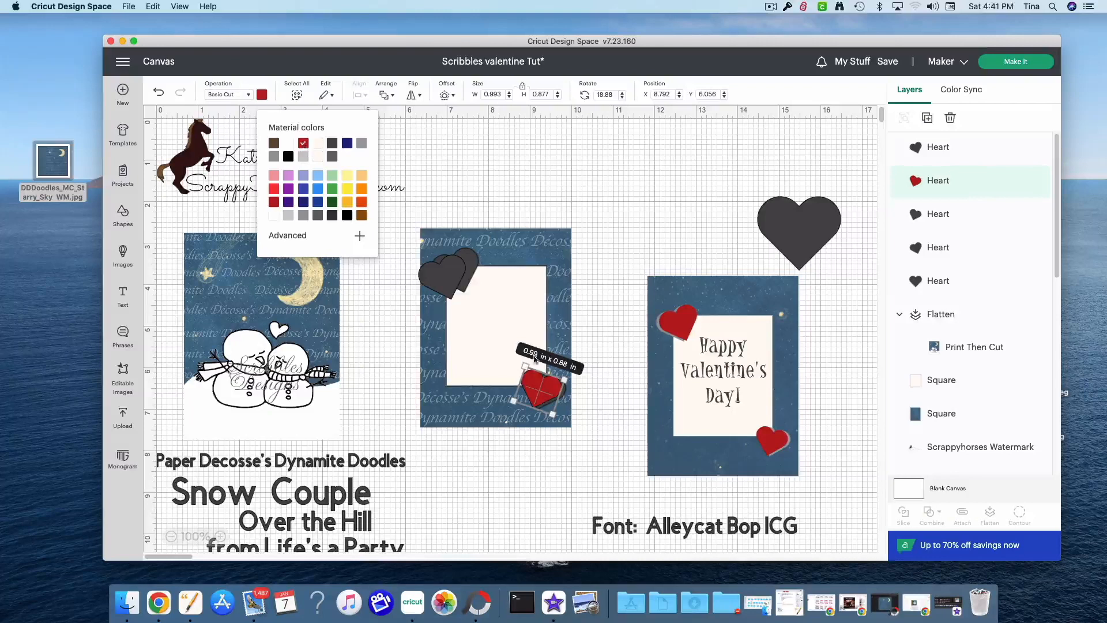
Change the back heart on the cream panel's lower-right corner to medium grey as a shadow layer
click(566, 400)
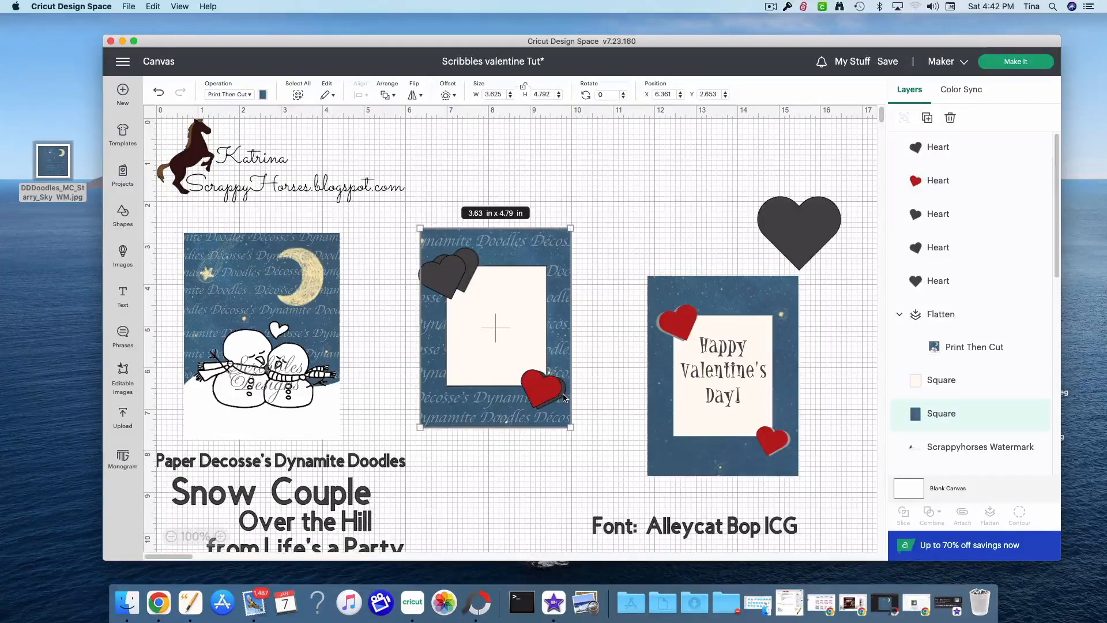
click(607, 405)
click(562, 396)
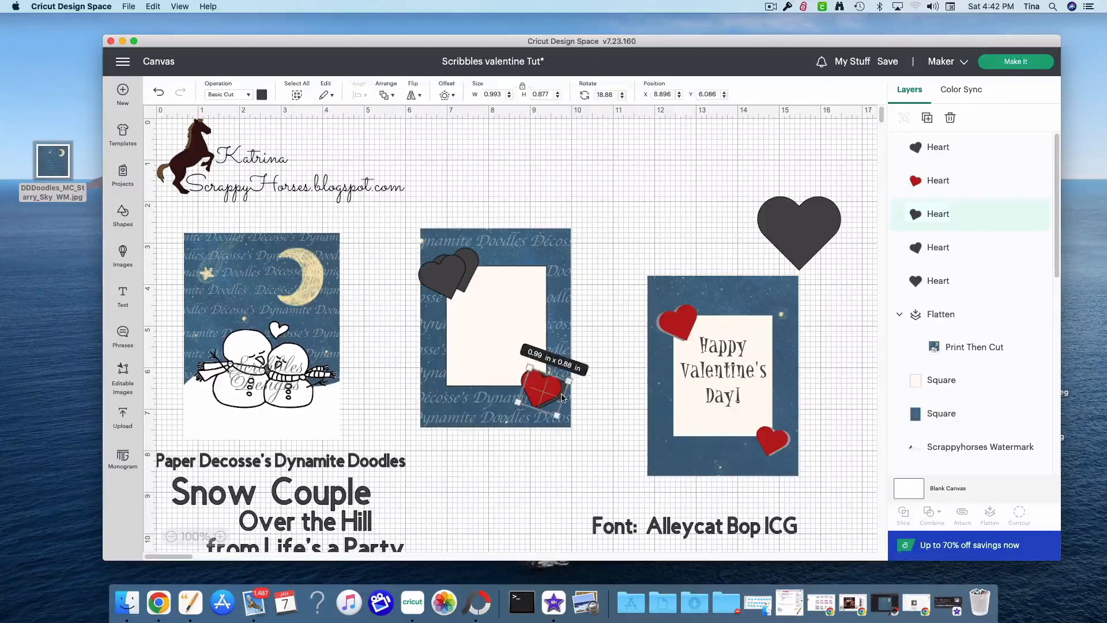
click(262, 95)
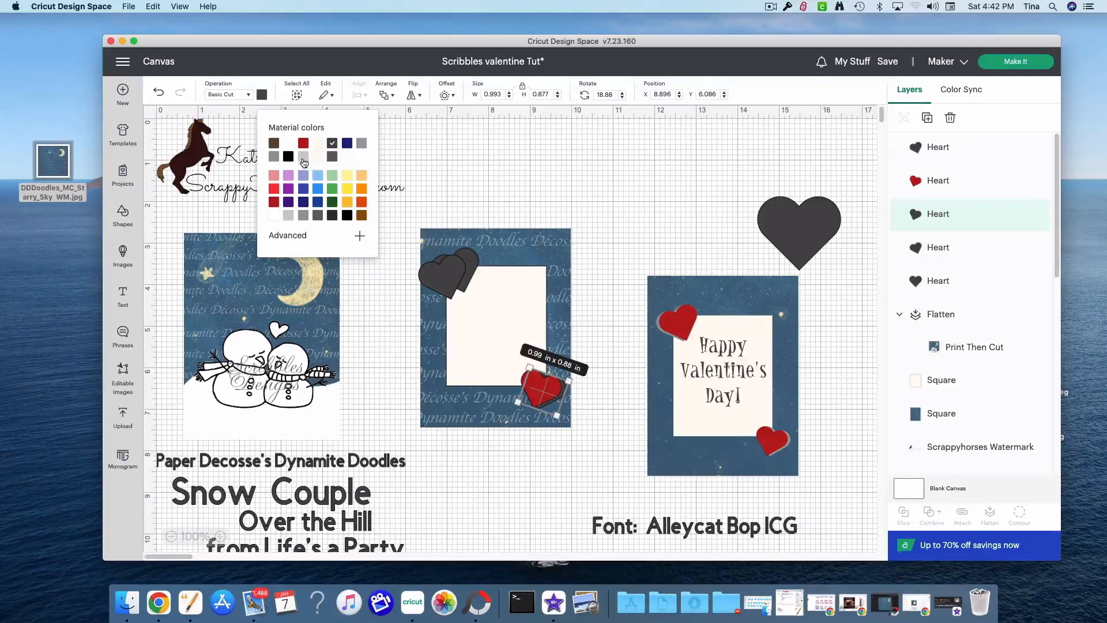
click(303, 158)
click(275, 157)
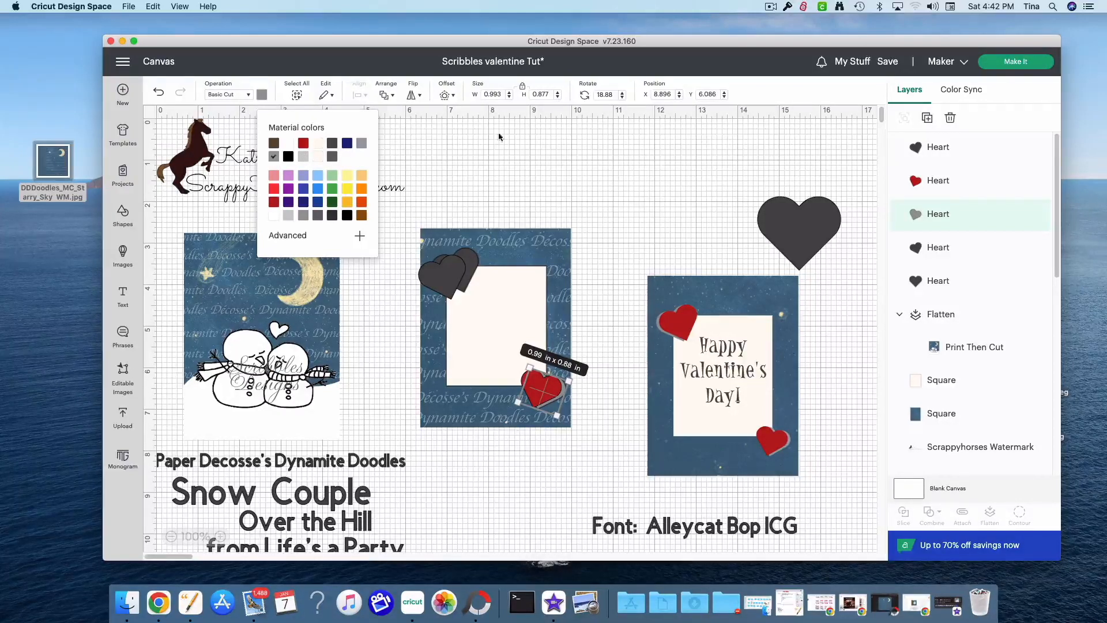
click(542, 125)
Stack the two upper-left hearts with a slight offset on the cream panel's corner and colour the front one red
drag(453, 275, 469, 268)
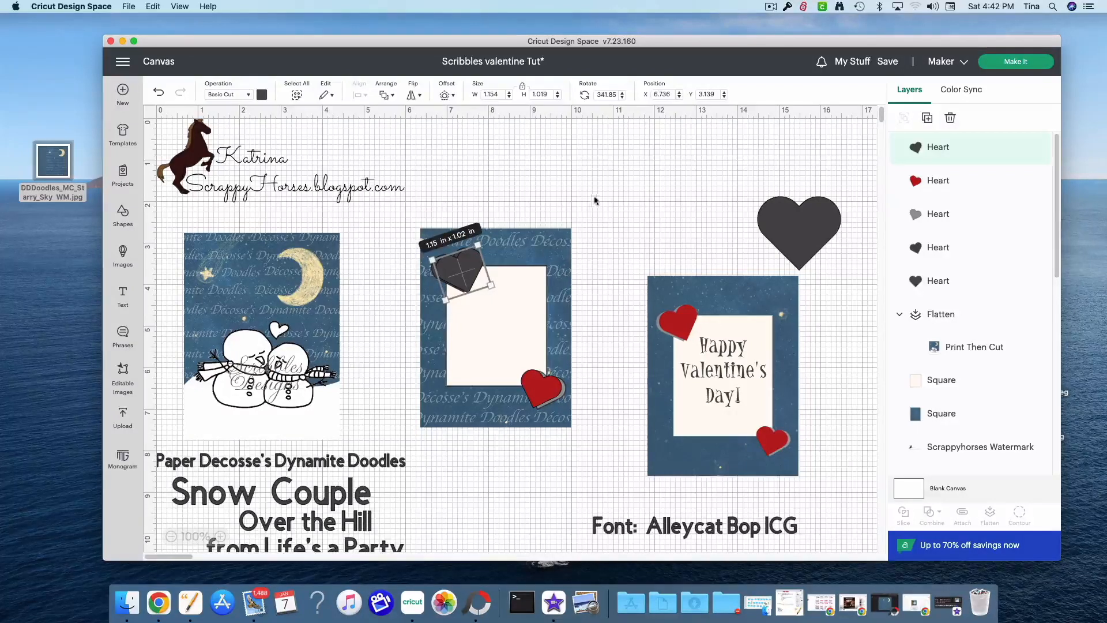
click(264, 95)
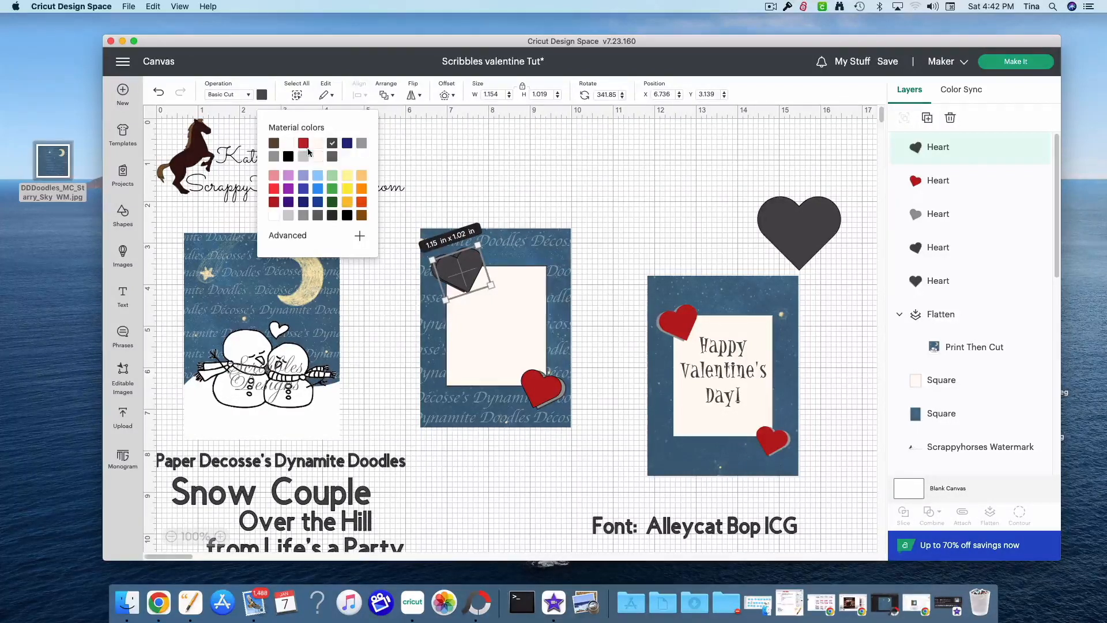
click(303, 143)
click(459, 209)
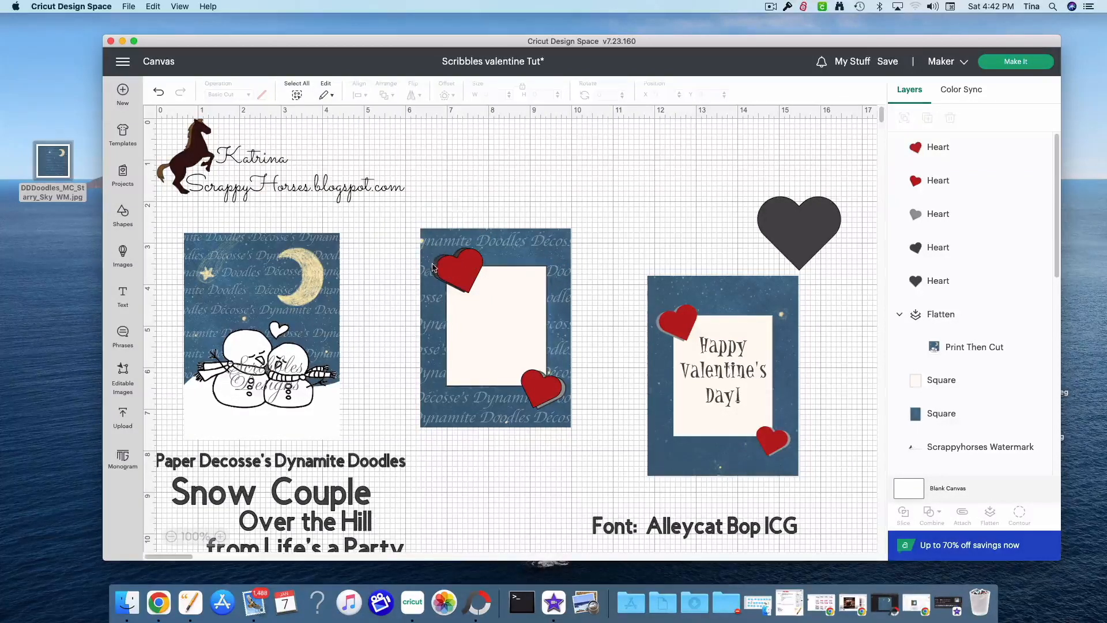
Change the back heart on the cream panel's upper-left corner to the same medium grey as the lower shadow heart
click(437, 269)
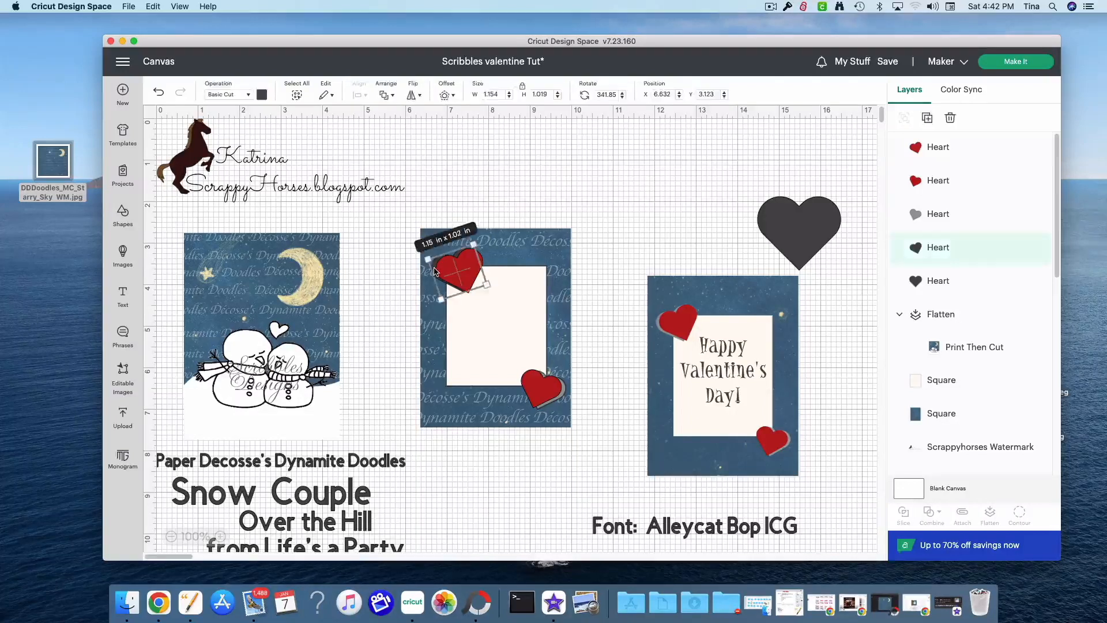
click(262, 95)
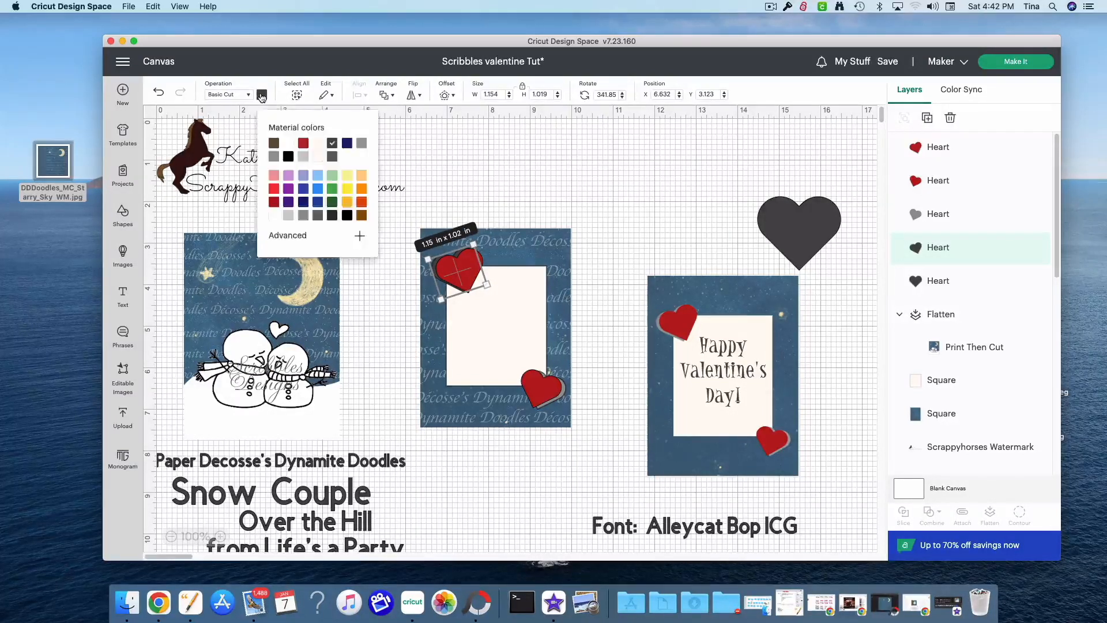
click(274, 157)
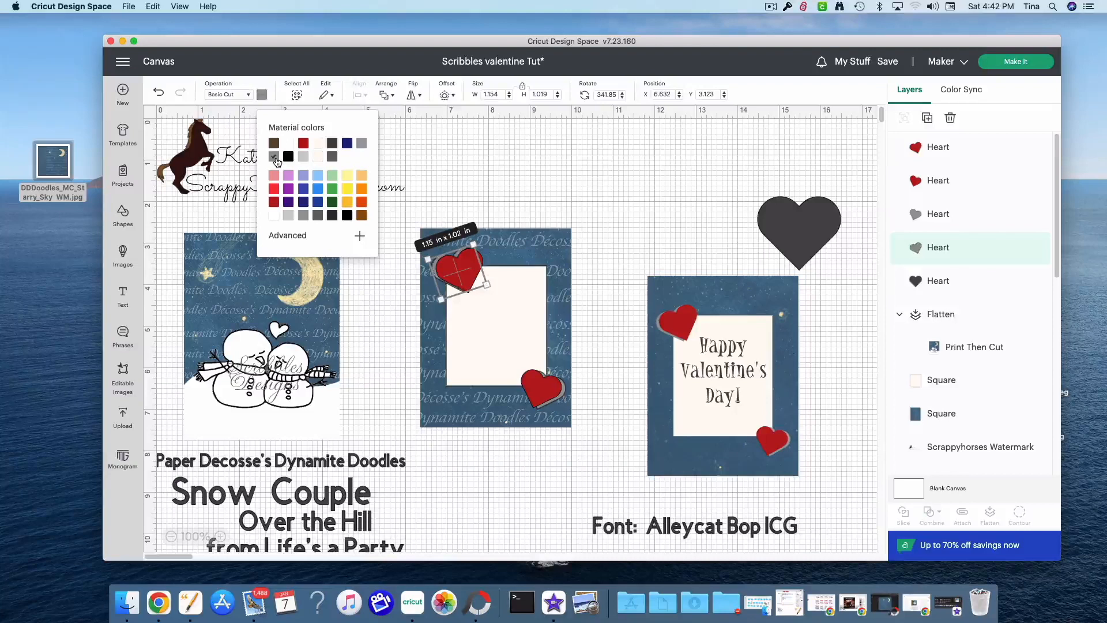
click(479, 162)
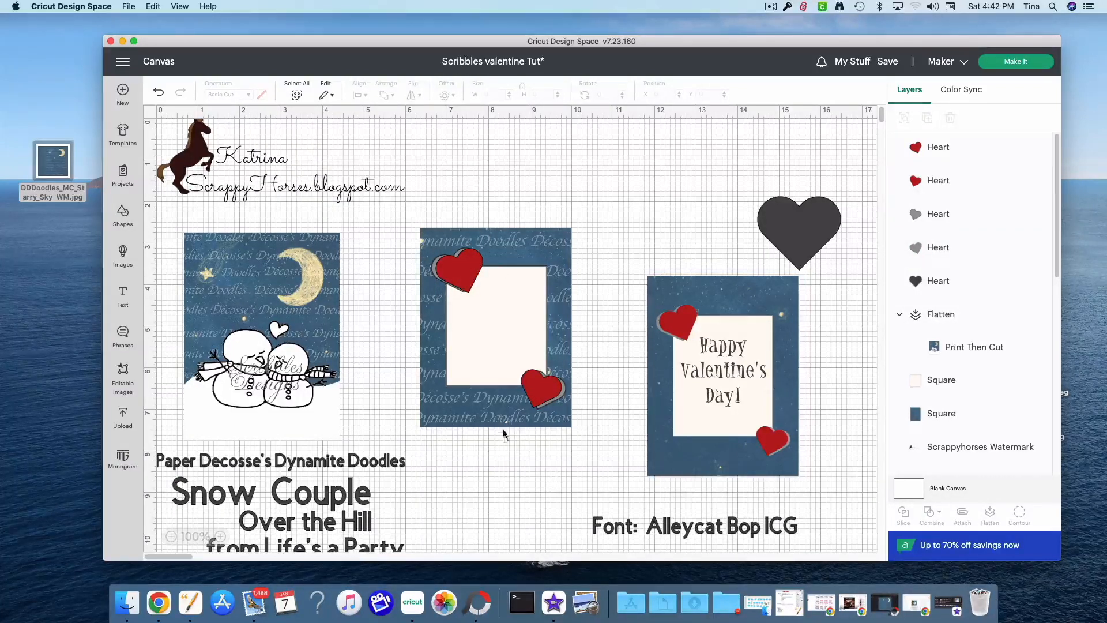
Centre the cream panel on the starry background square
drag(402, 387, 467, 358)
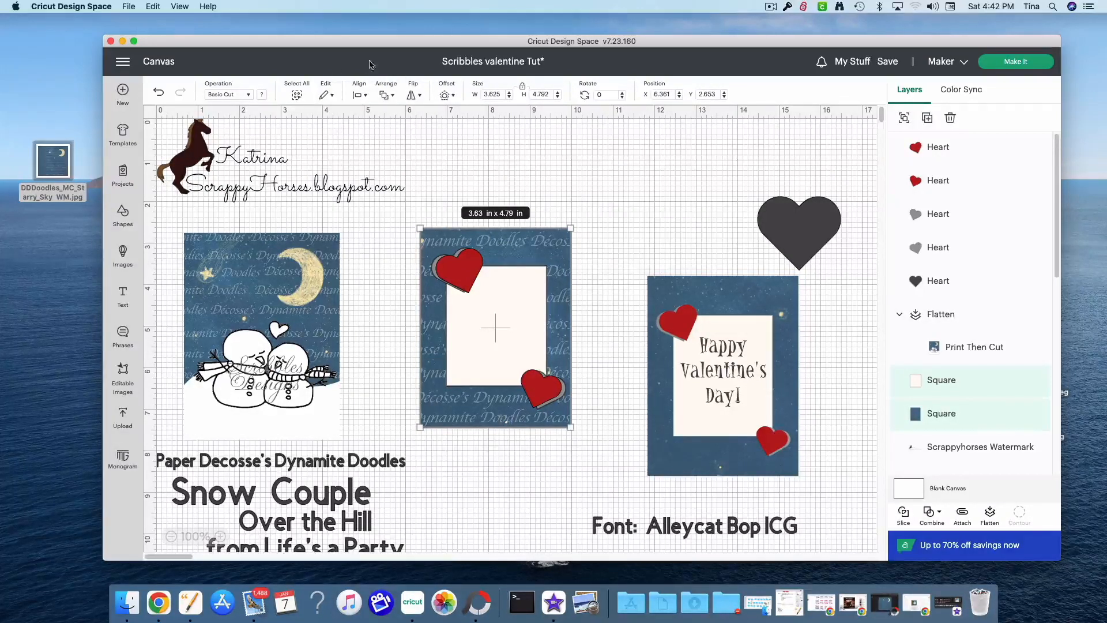
click(358, 94)
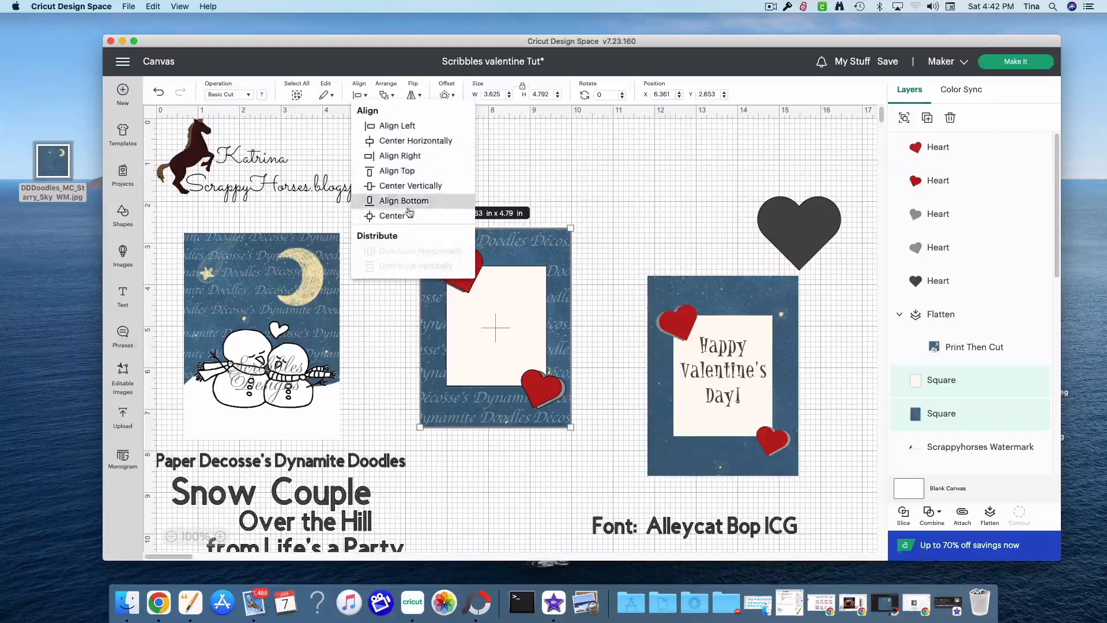
click(407, 215)
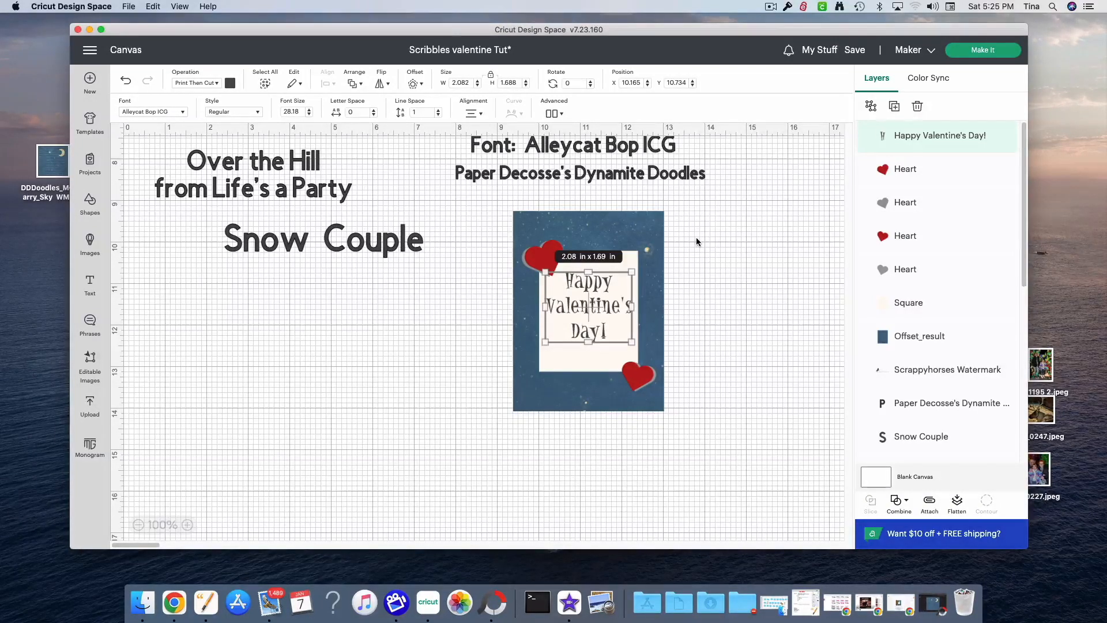
Move the existing greeting off the cream panel and add new text reading "Happy Valentine's Day!" on three lines
drag(610, 304, 731, 277)
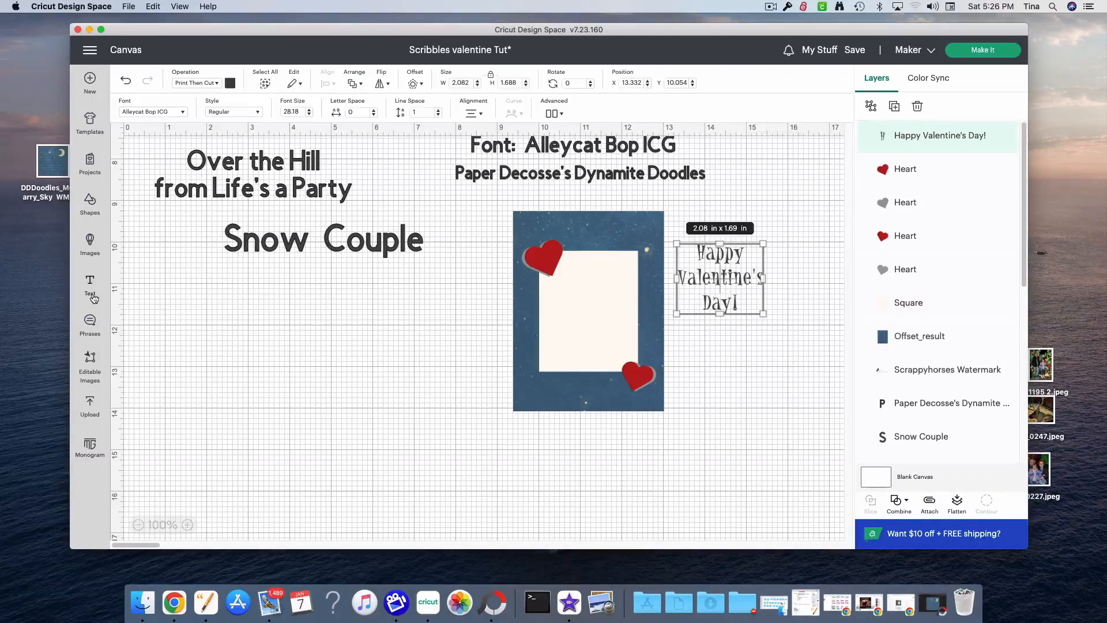
click(90, 282)
text(Happy)
key(Return)
text(Valentin)
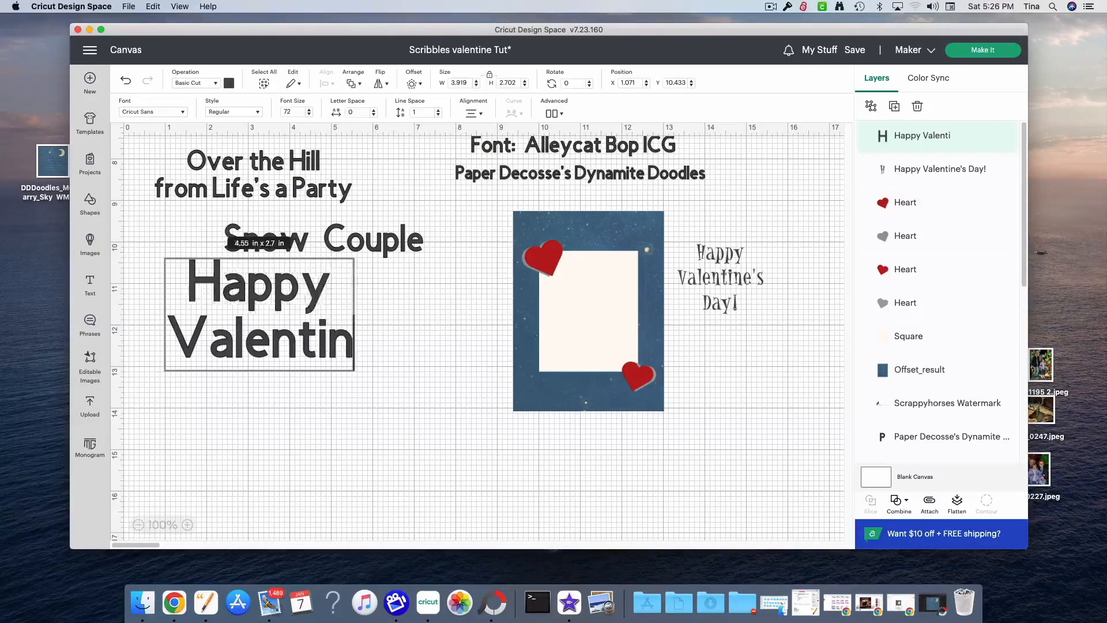
text(e's)
key(Return)
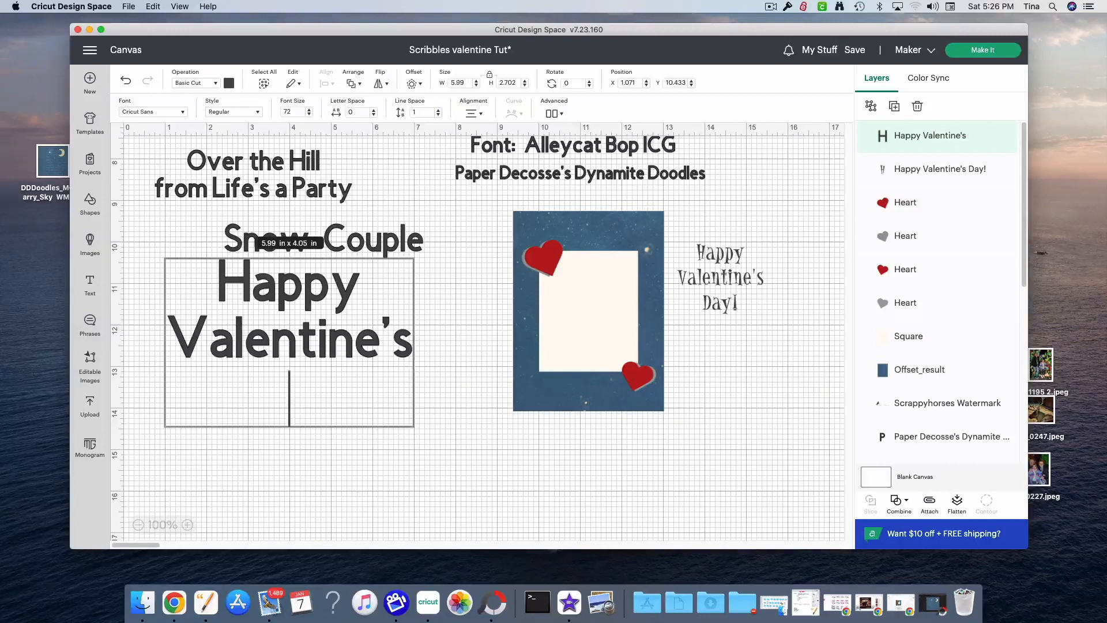
text(Day)
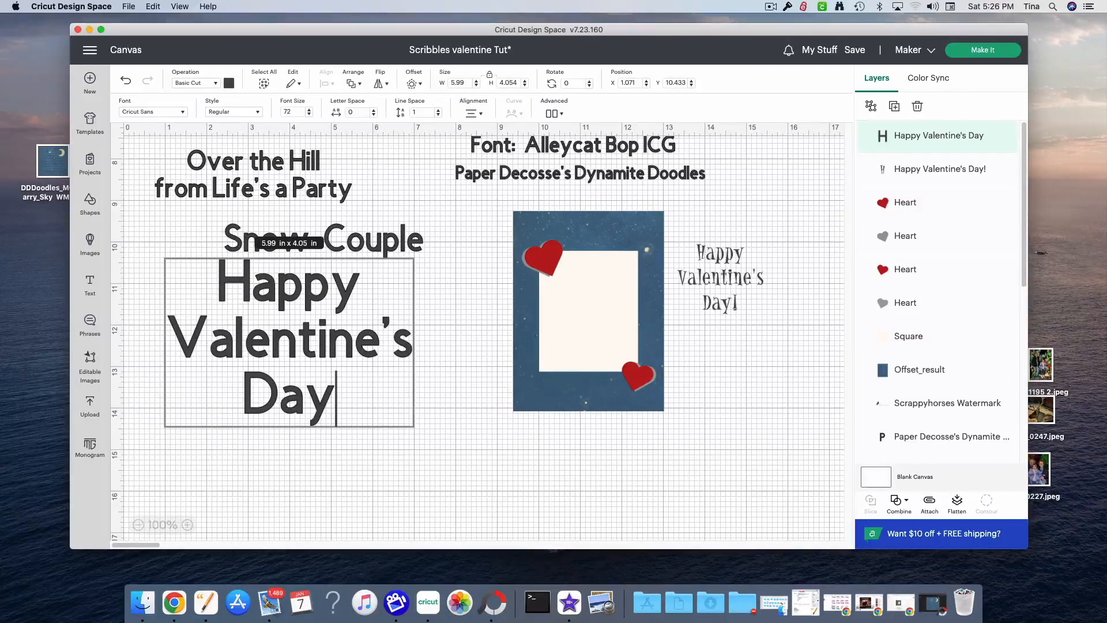
text(!)
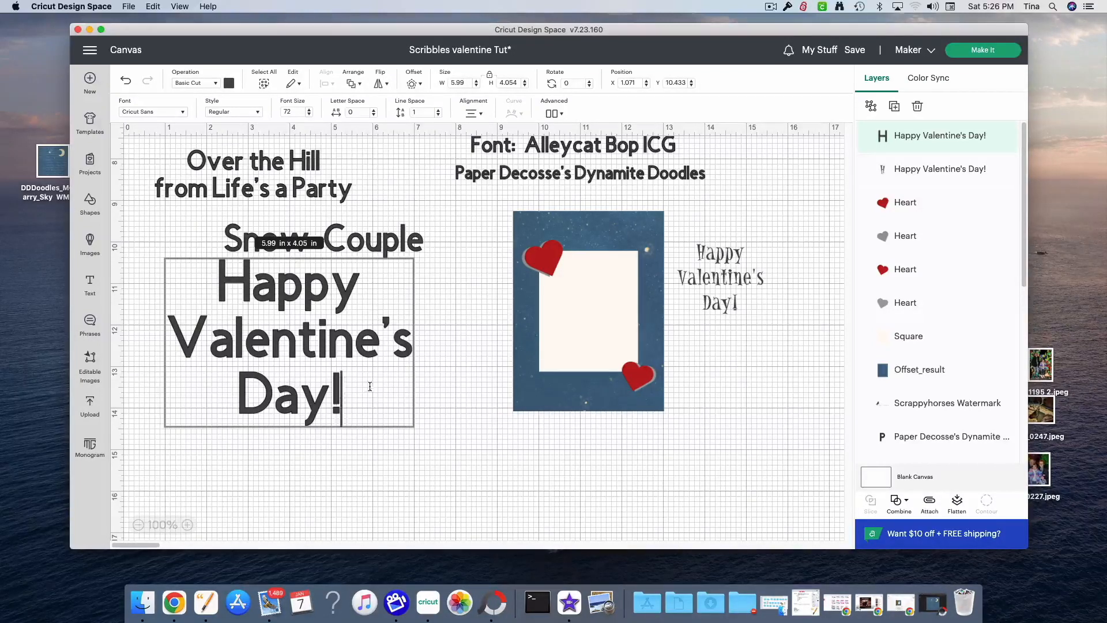
Set the new greeting's font to Alleycat Bop ICG
drag(365, 390, 215, 291)
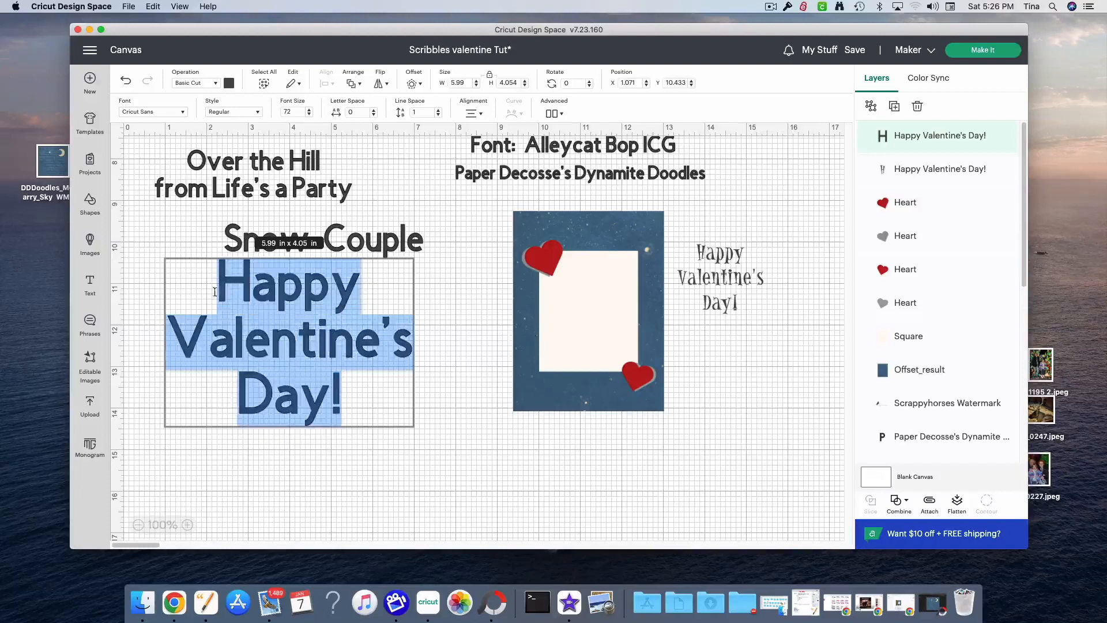
click(178, 111)
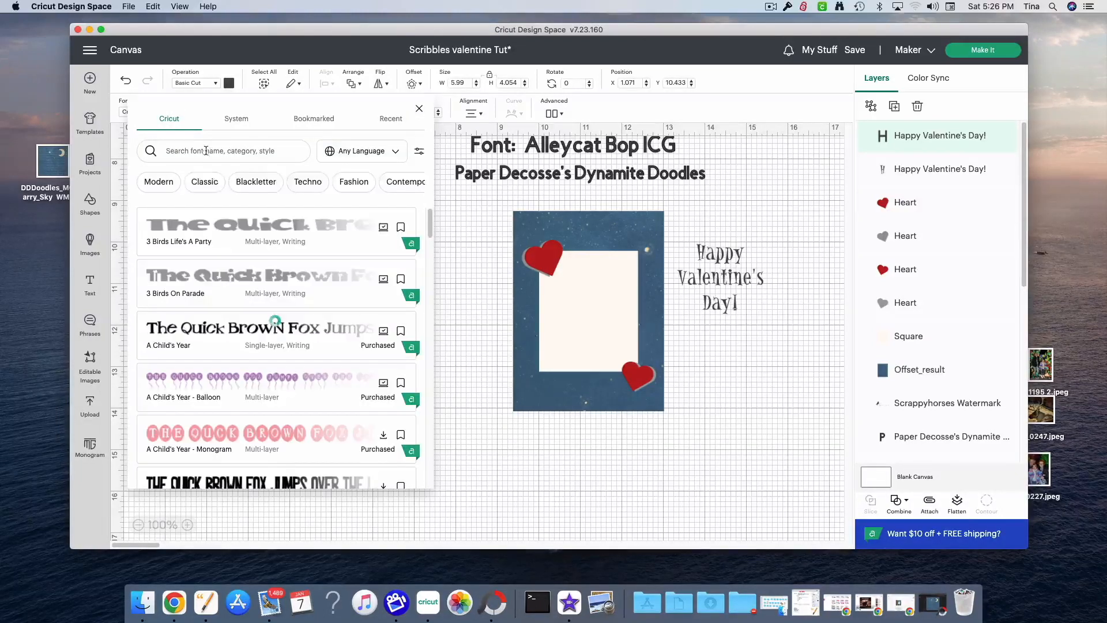
scroll(236, 291, down, 10)
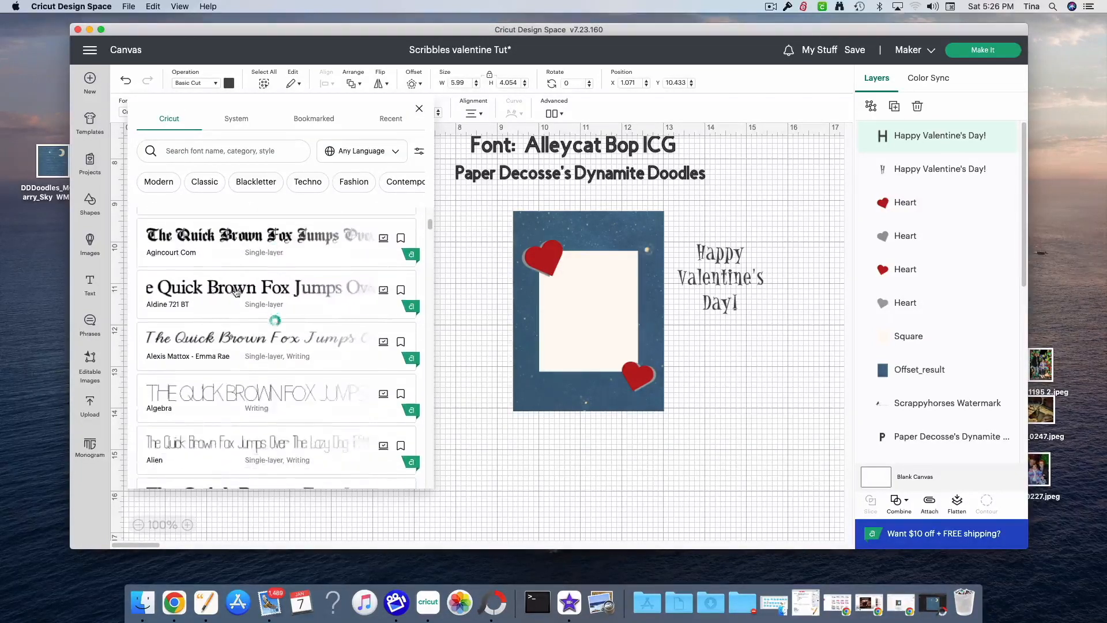
scroll(236, 288, up, 5)
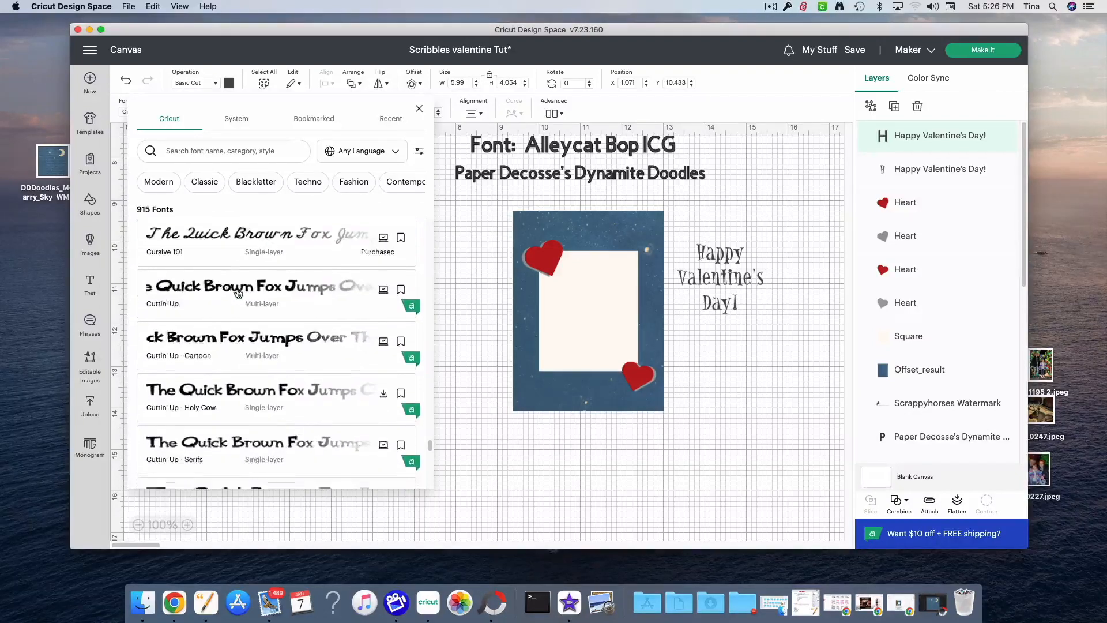
scroll(237, 293, up, 10)
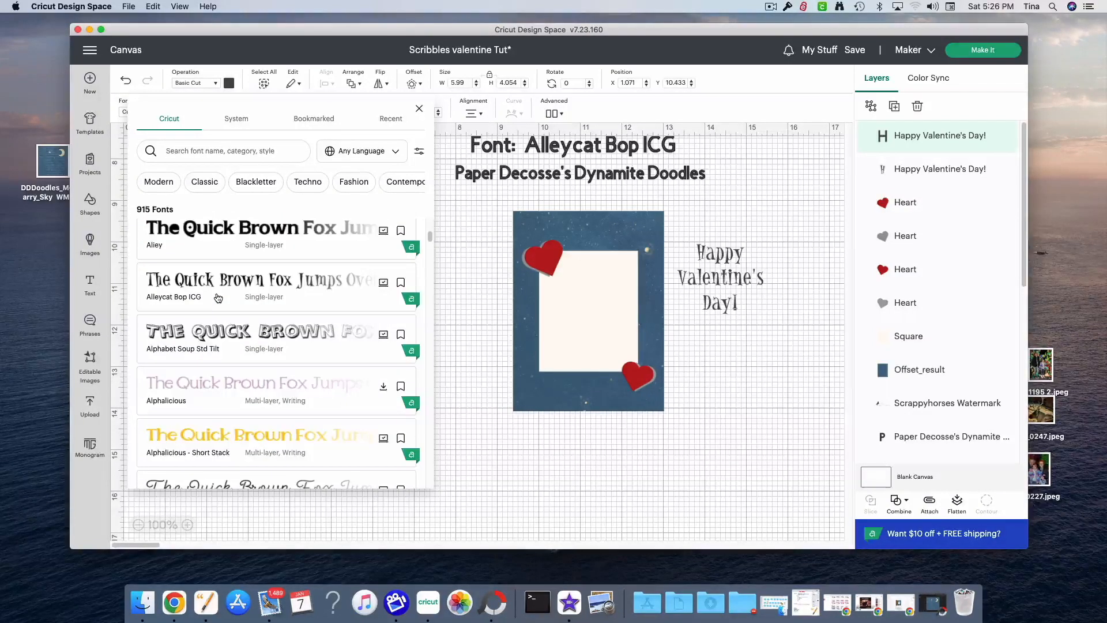
click(224, 299)
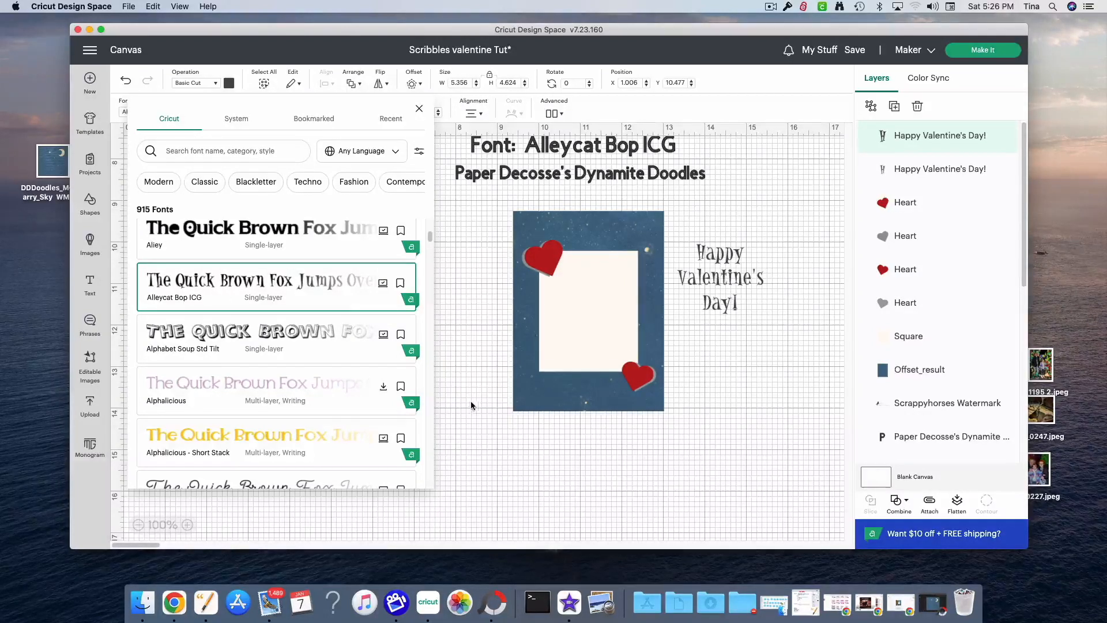
click(460, 350)
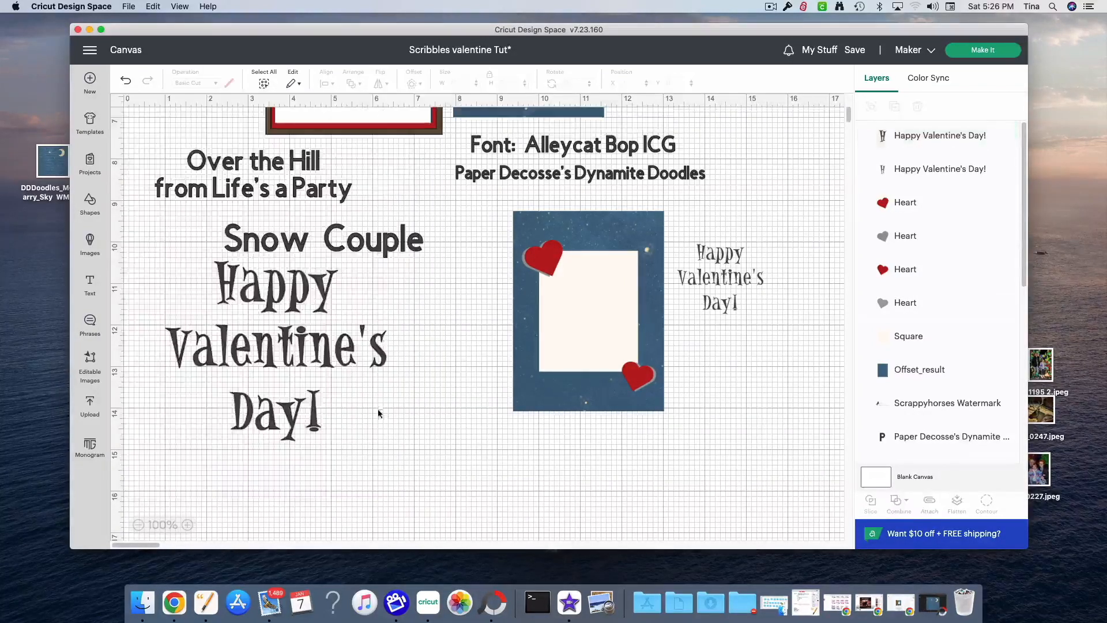
Shrink the new greeting to about 2.07 × 1.68 in and place it on the cream panel between the corner hearts
click(316, 421)
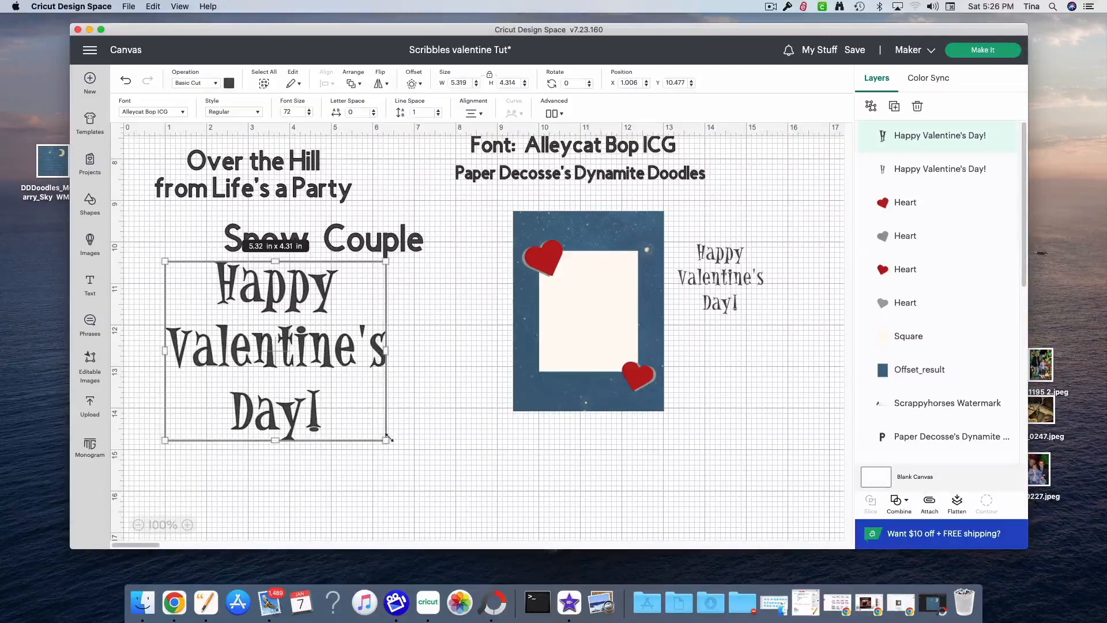
drag(386, 440, 620, 324)
drag(652, 365, 607, 306)
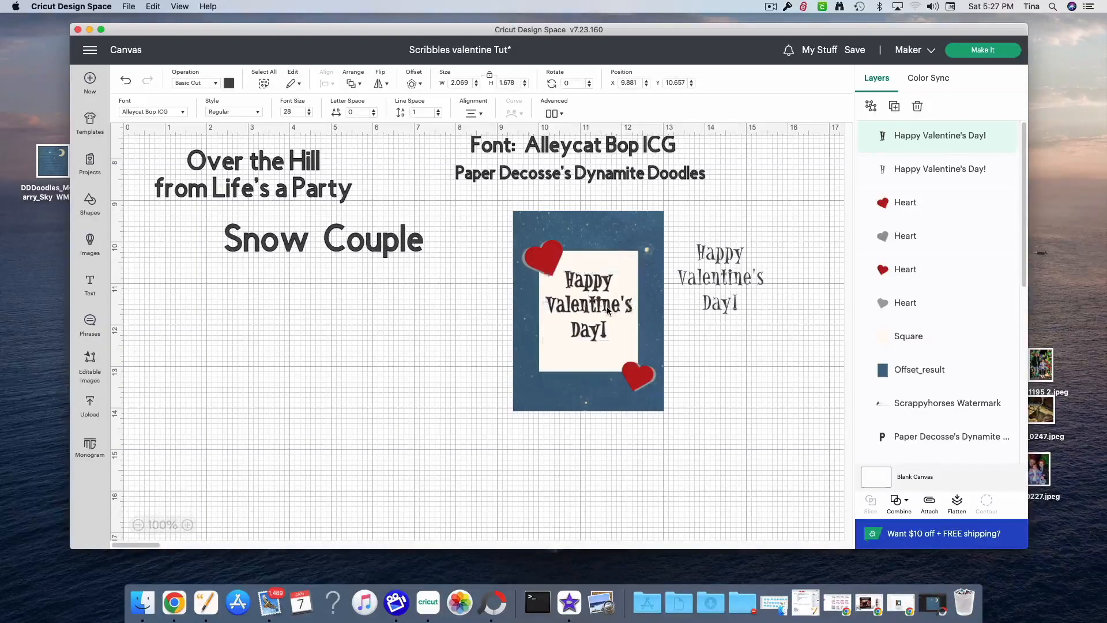
click(597, 310)
drag(597, 307, 598, 306)
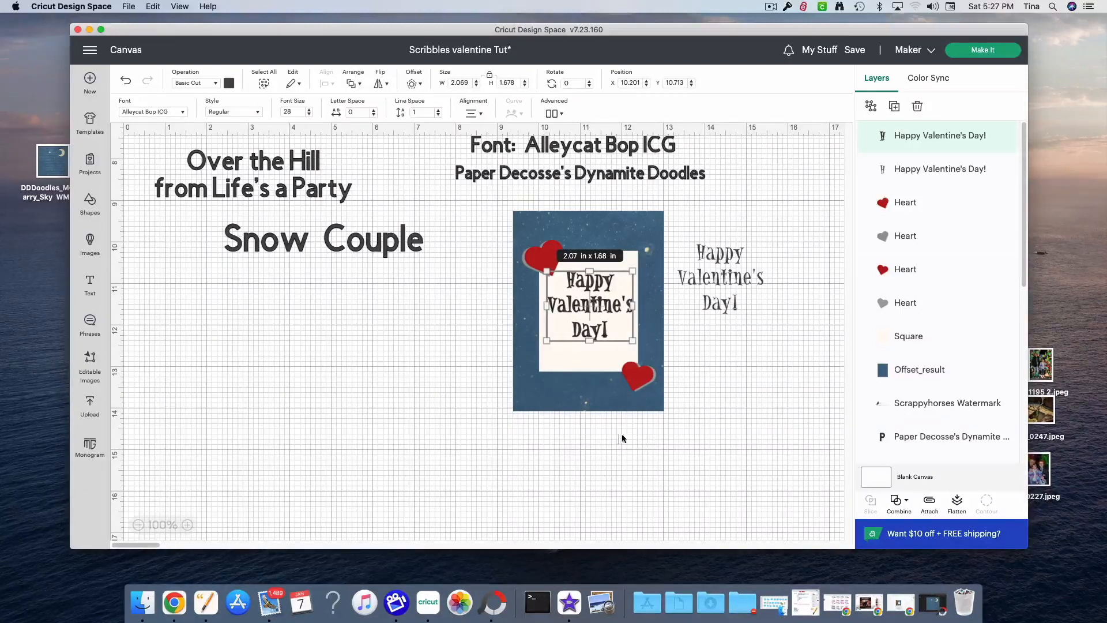
click(573, 455)
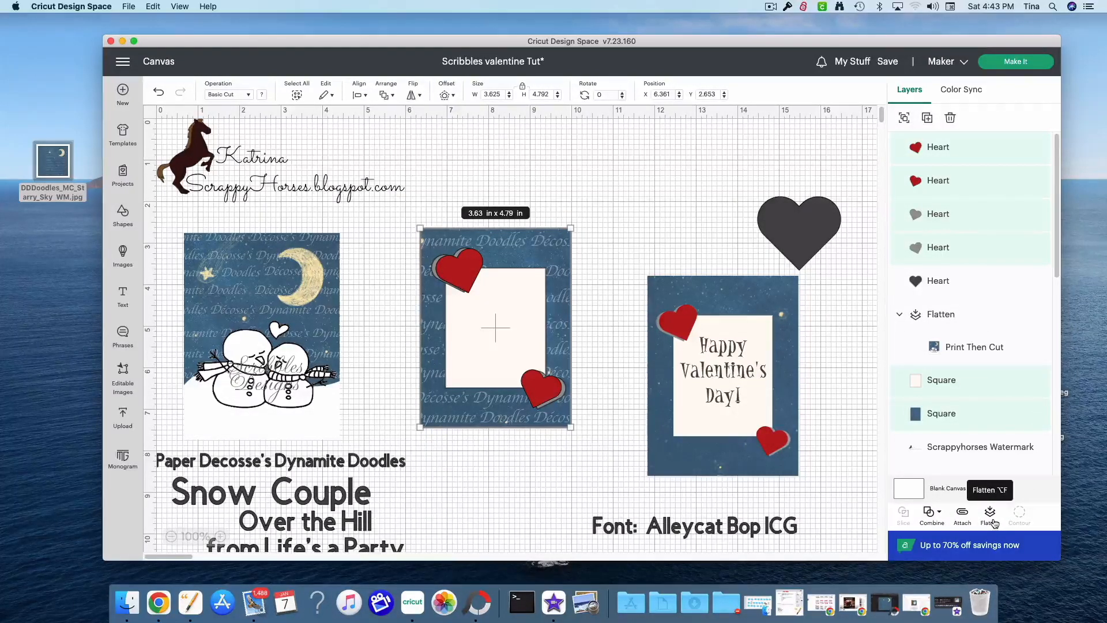
Flatten the starry square, cream panel and four corner hearts, and reposition the snow-couple scene and the flattened panel closer together
click(993, 513)
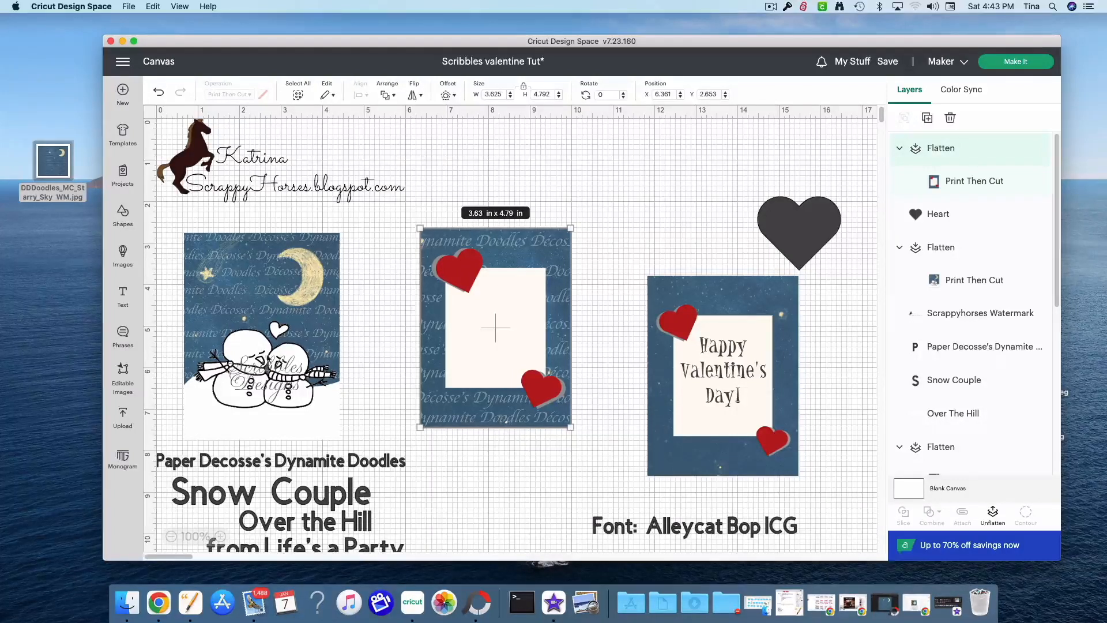
drag(320, 419, 339, 398)
click(473, 399)
drag(473, 399, 448, 389)
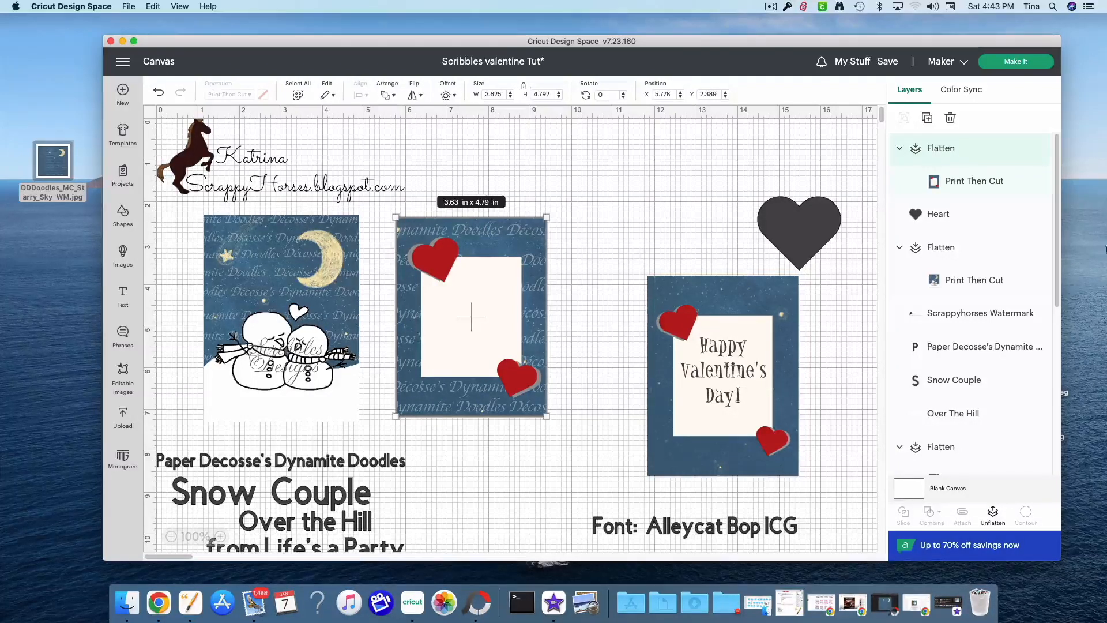
Unhide the red offset mat and the brown 4.25 × 5.5 in square, and layer both behind the snow-couple scene as borders
scroll(1029, 346, down, 6)
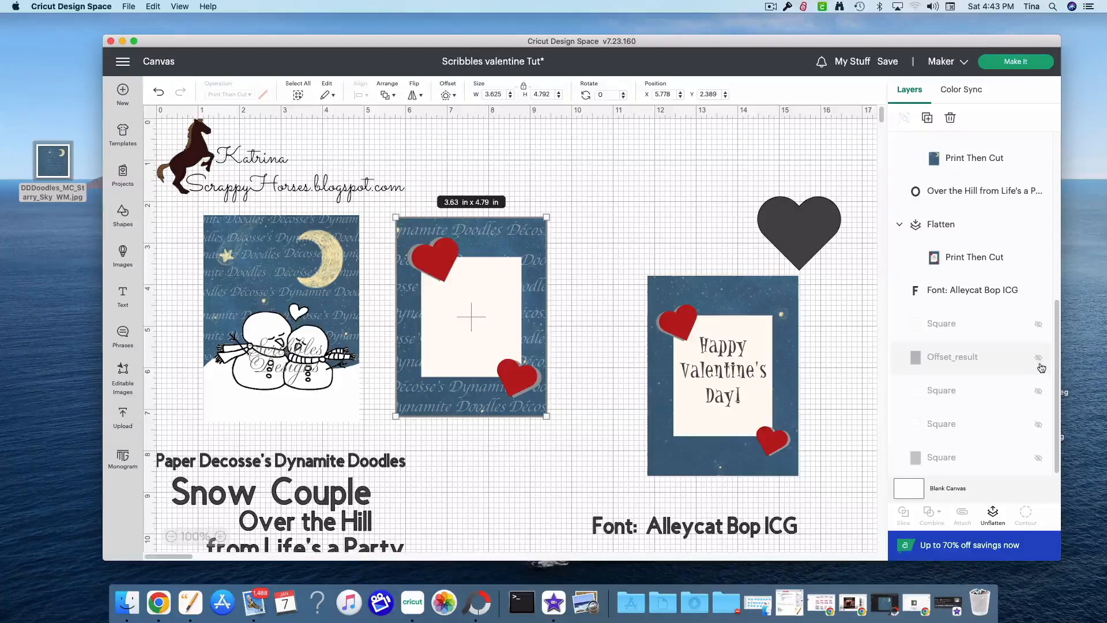
click(1039, 360)
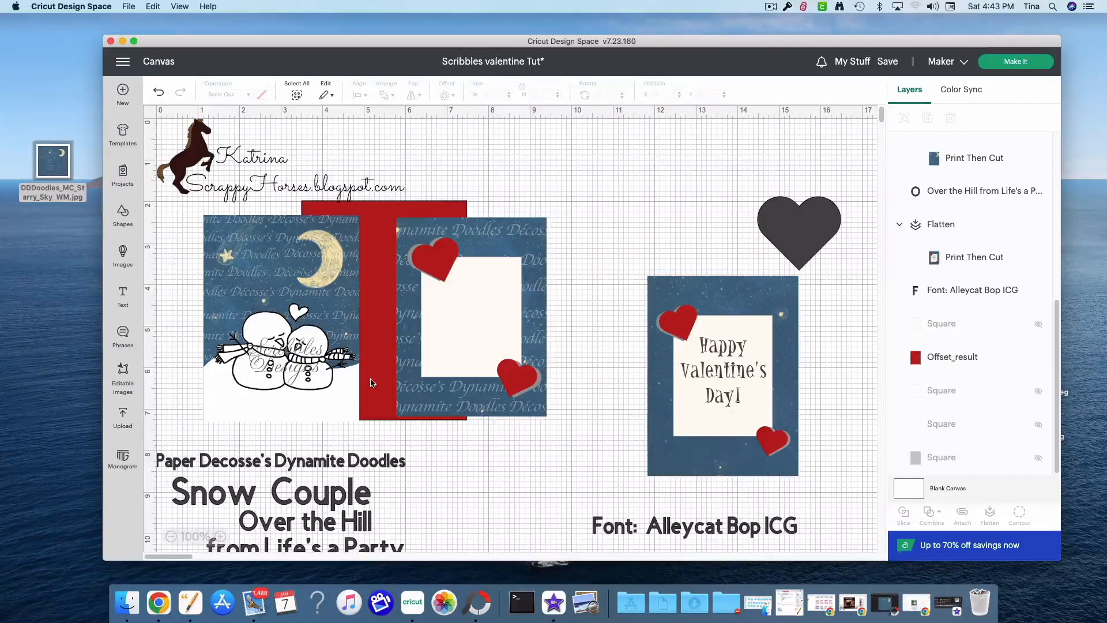
drag(380, 384, 267, 393)
click(1038, 457)
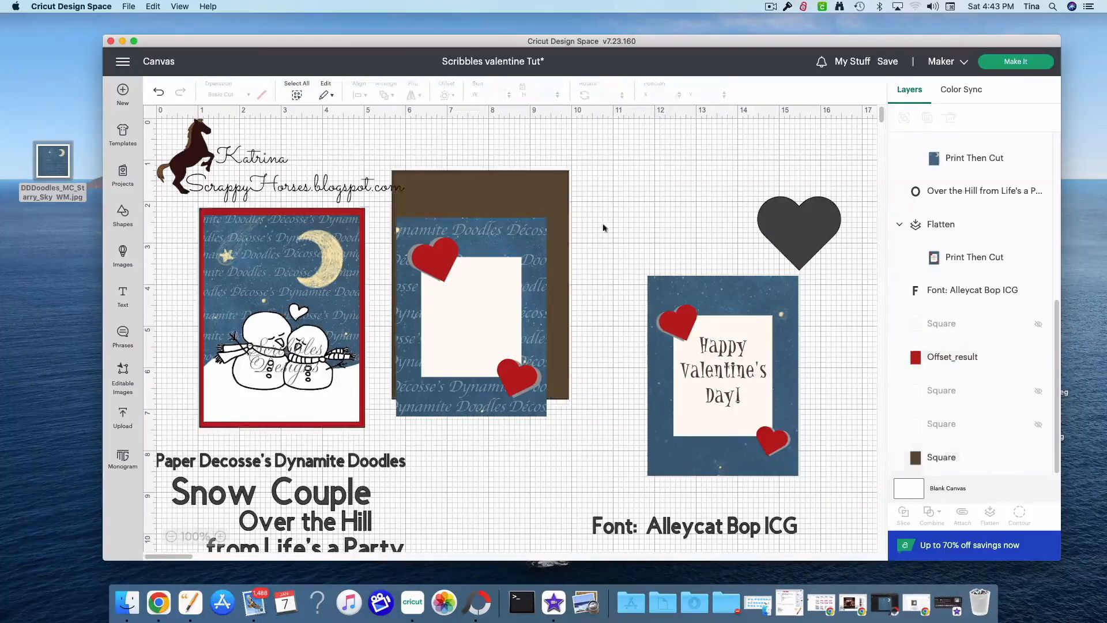
drag(546, 197, 345, 232)
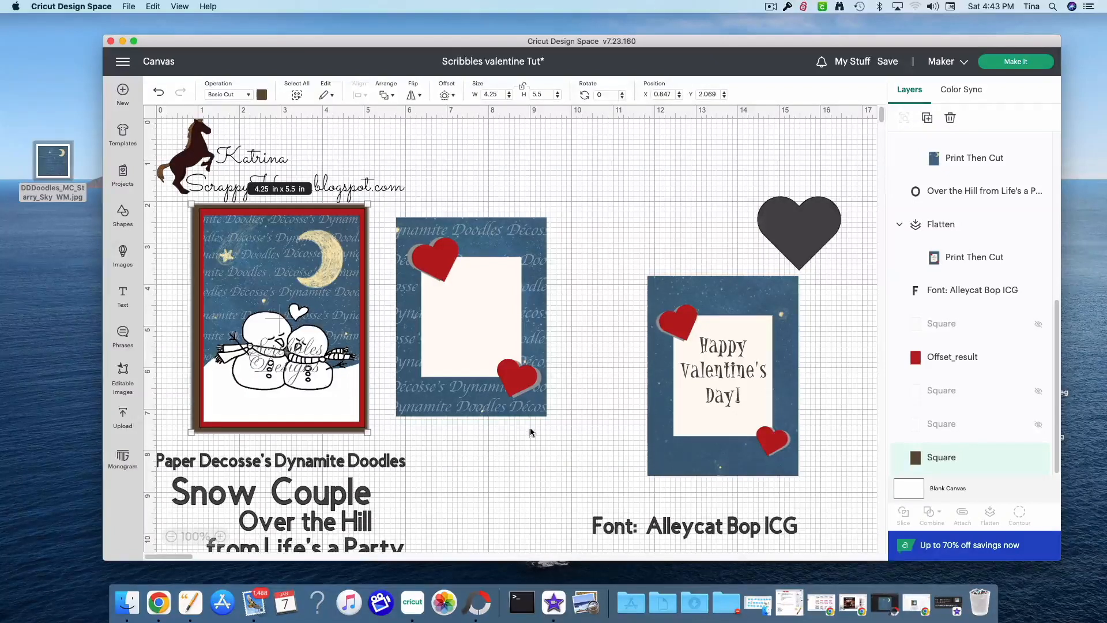